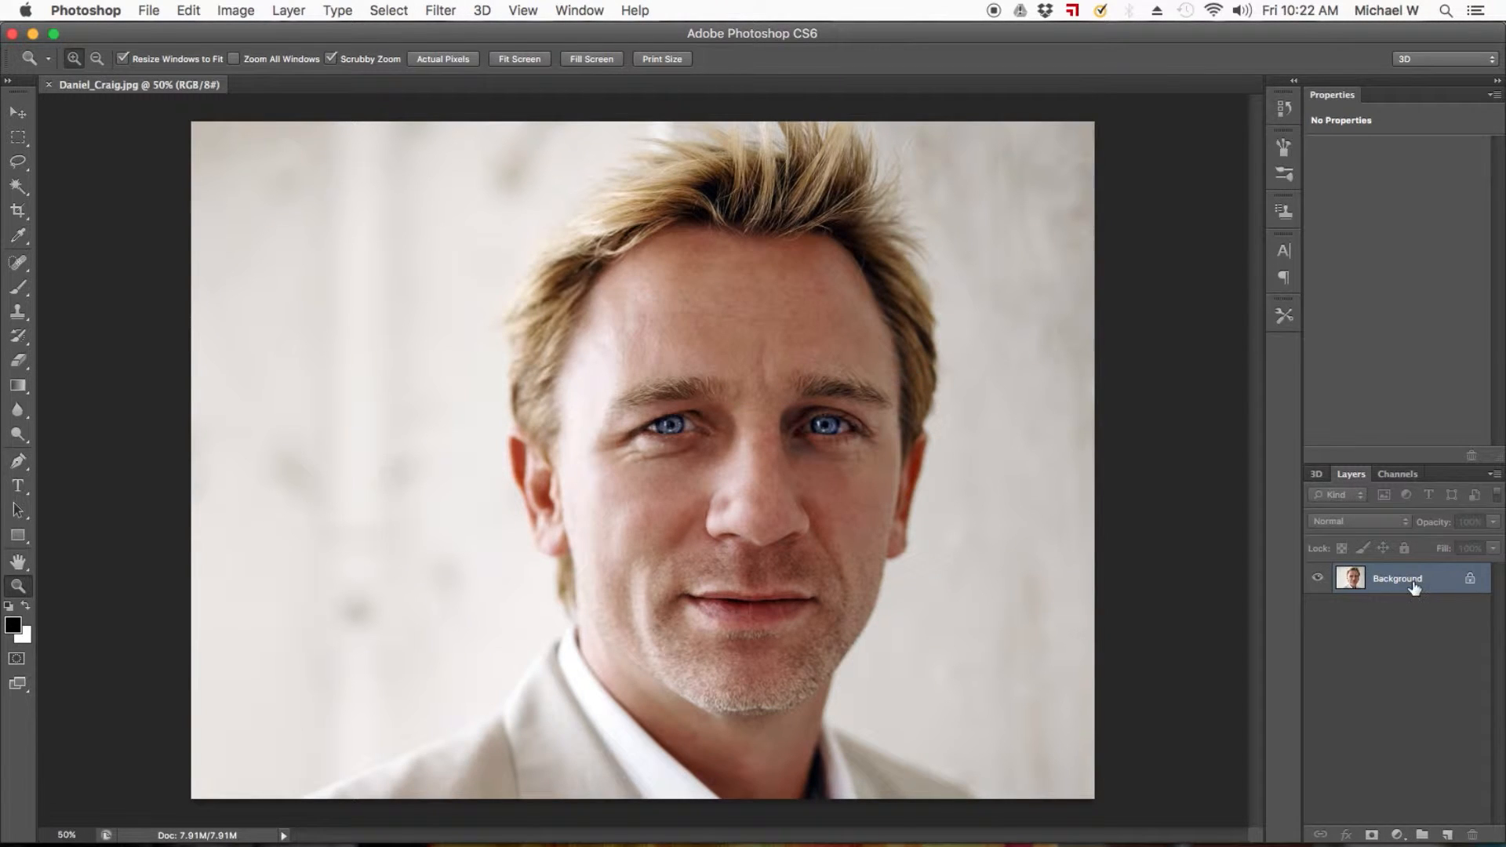
Duplicate the Background layer, keeping only the copy visible, and add a white layer mask to the copy.
right_click(1414, 587)
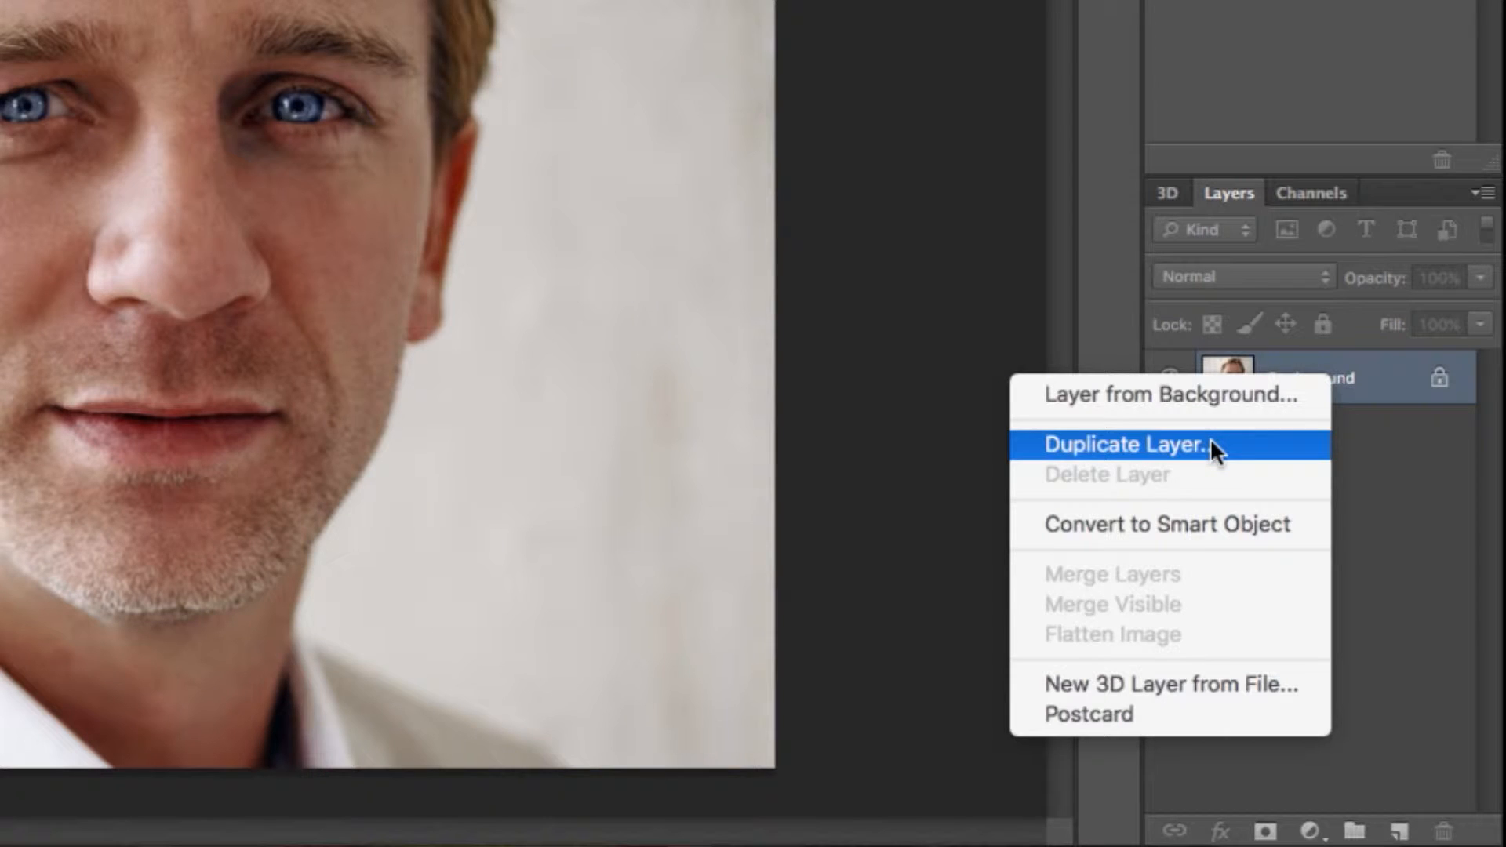
left_click(1345, 378)
left_click_drag(1349, 380, 1400, 829)
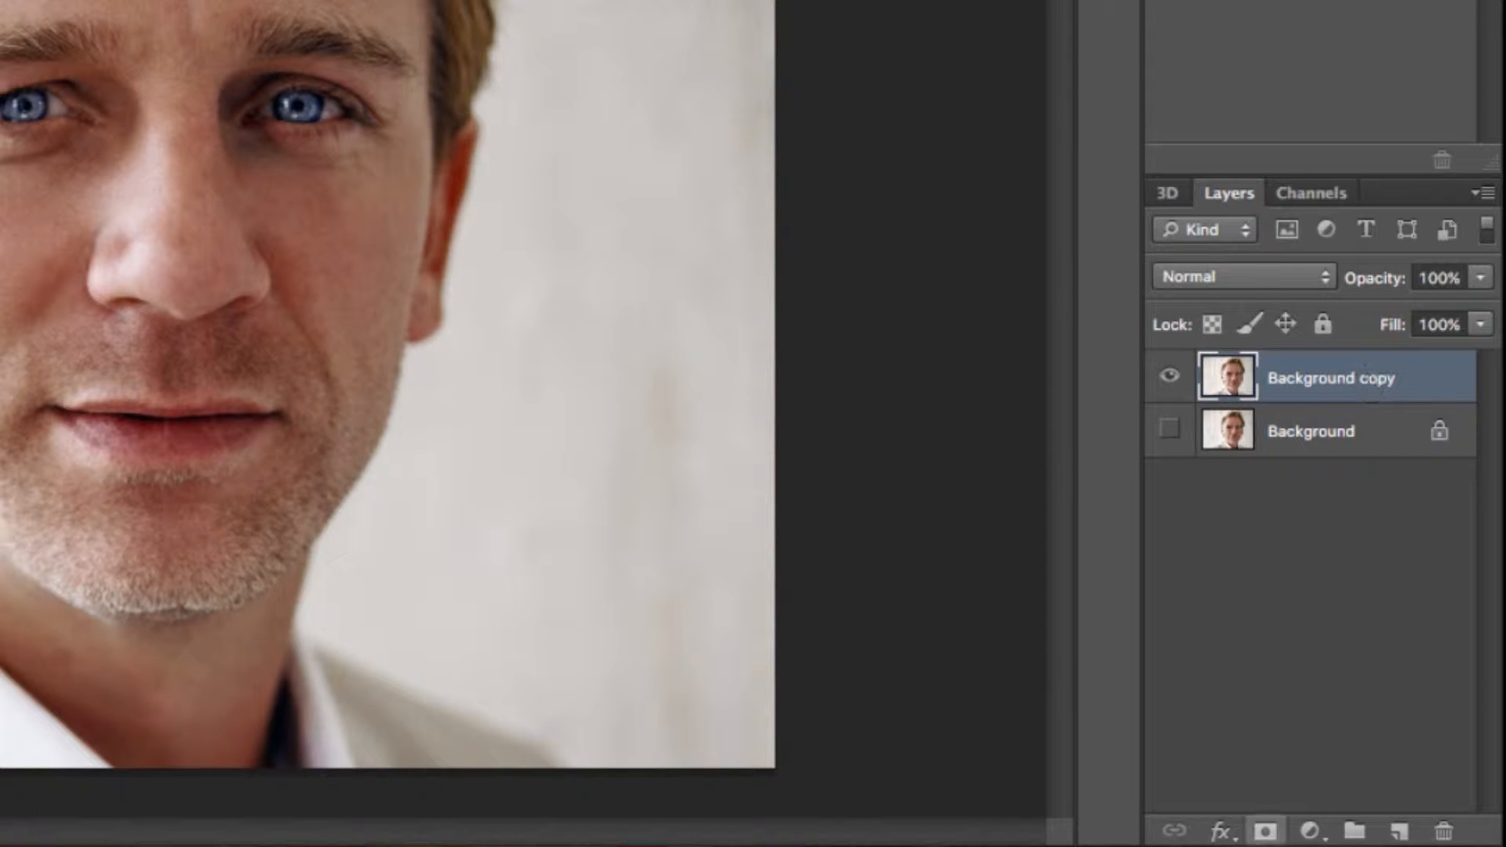
left_click(1267, 832)
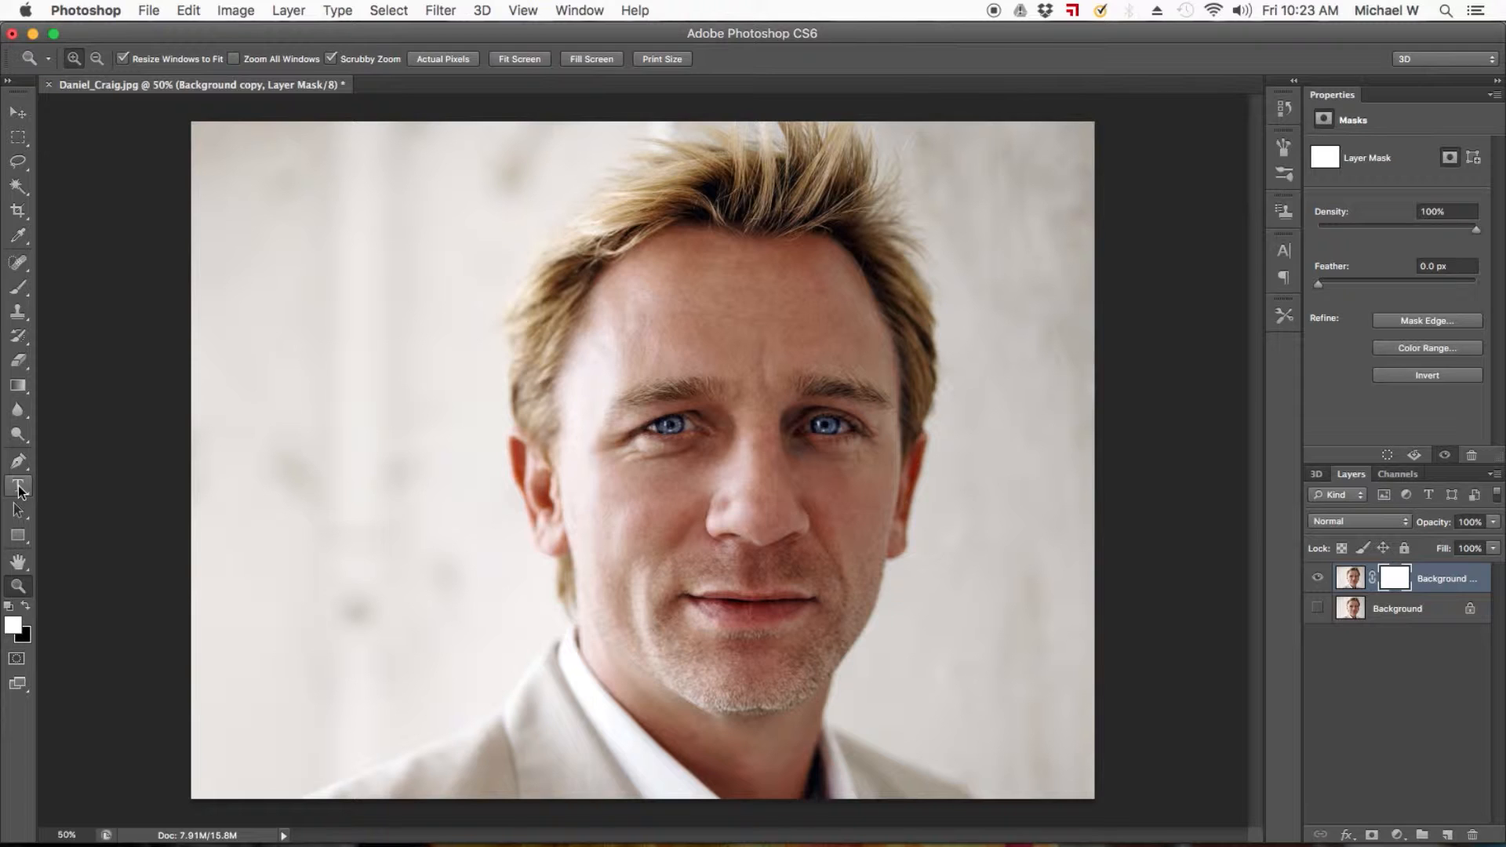
Add a white 300 pt Arial Bold letter "T" over the middle of the face.
key("t")
left_click(116, 212)
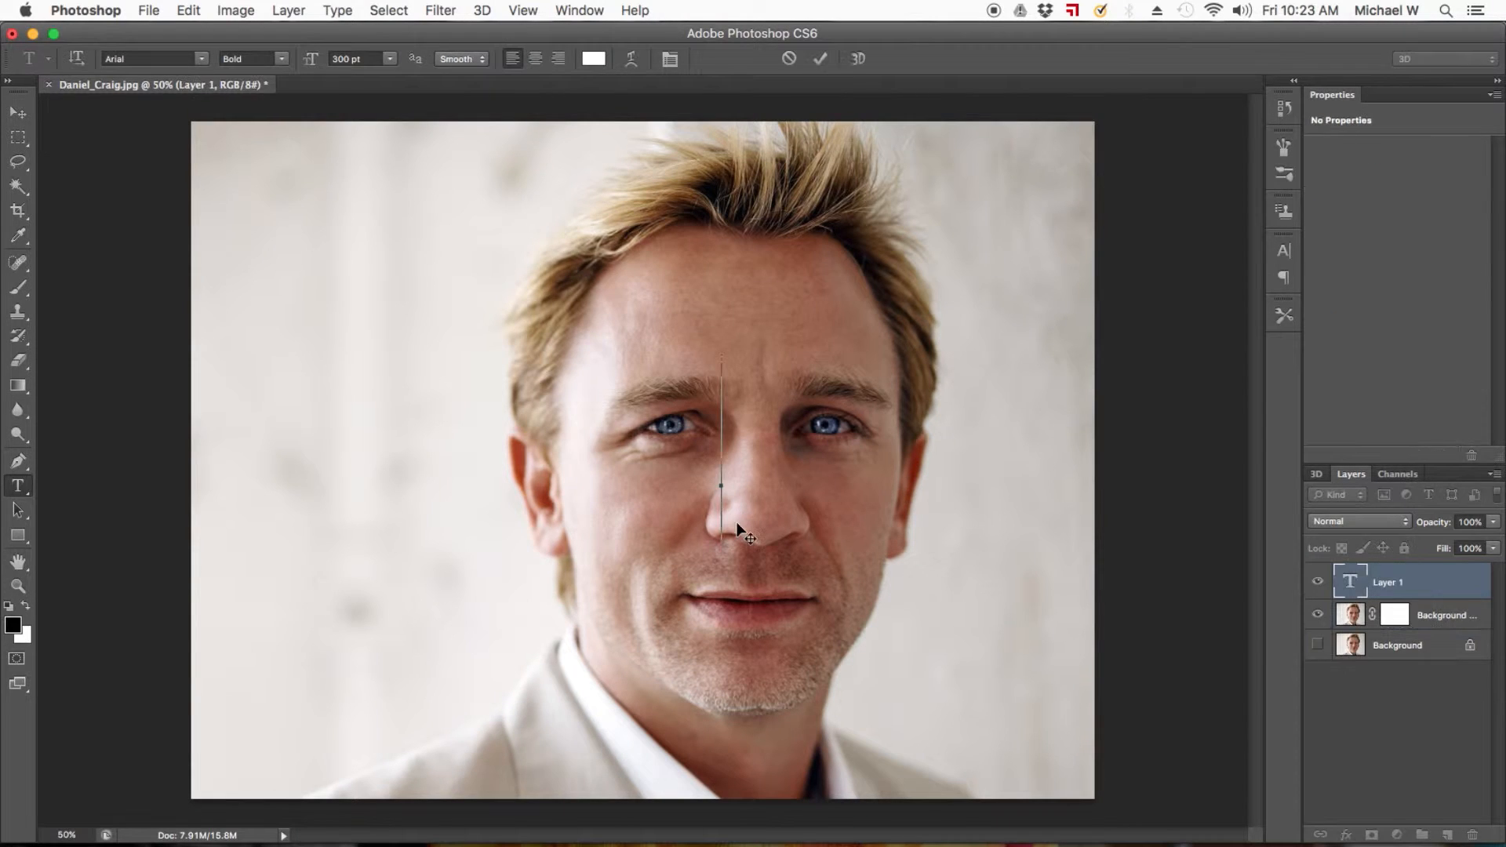
type("T")
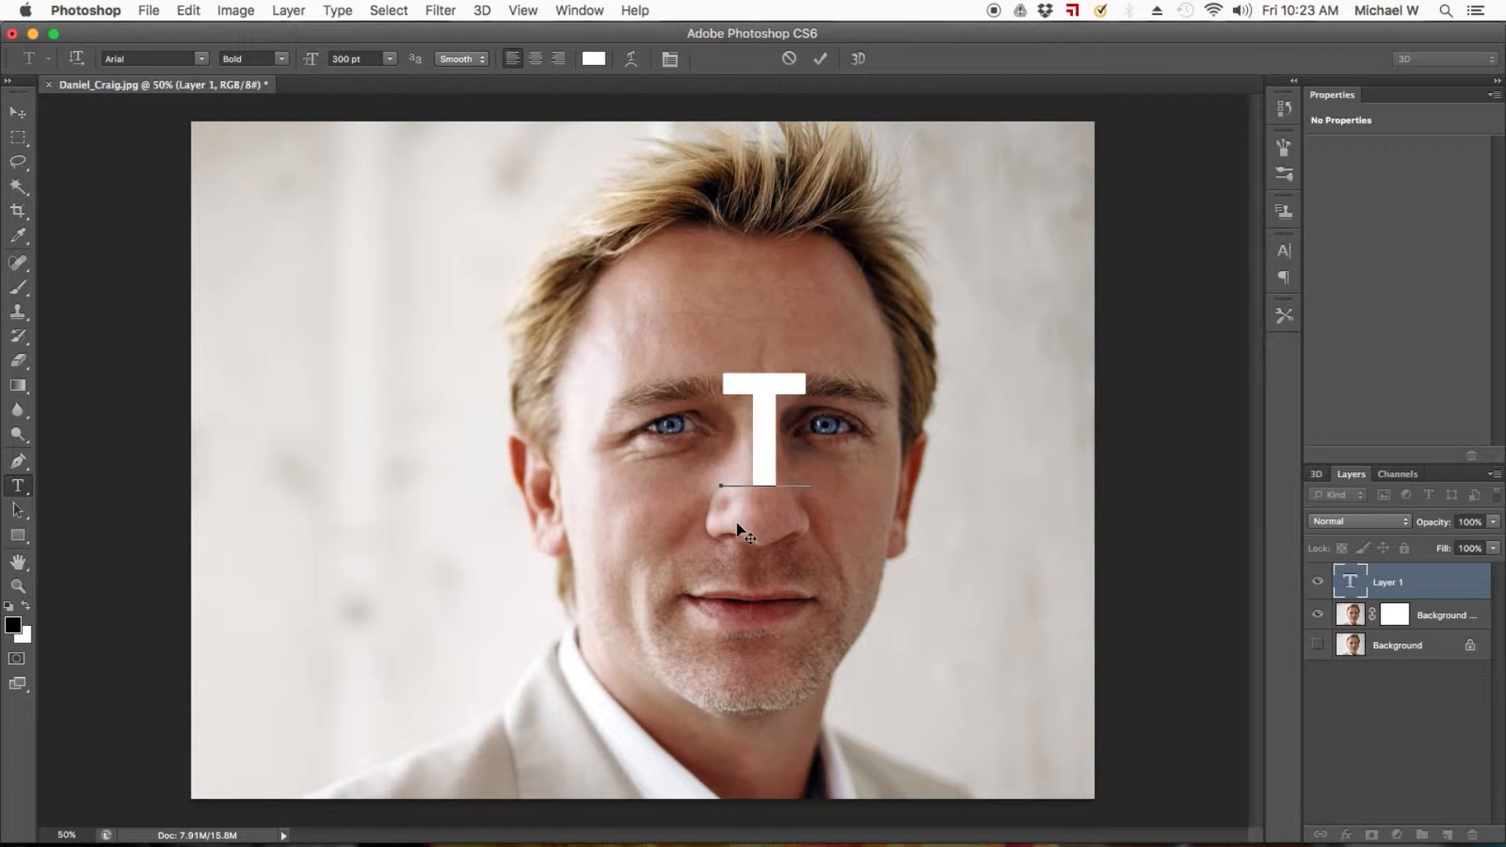
Enlarge the letter T to about 425% and position it over the face from the forehead to the chin.
left_click(18, 112)
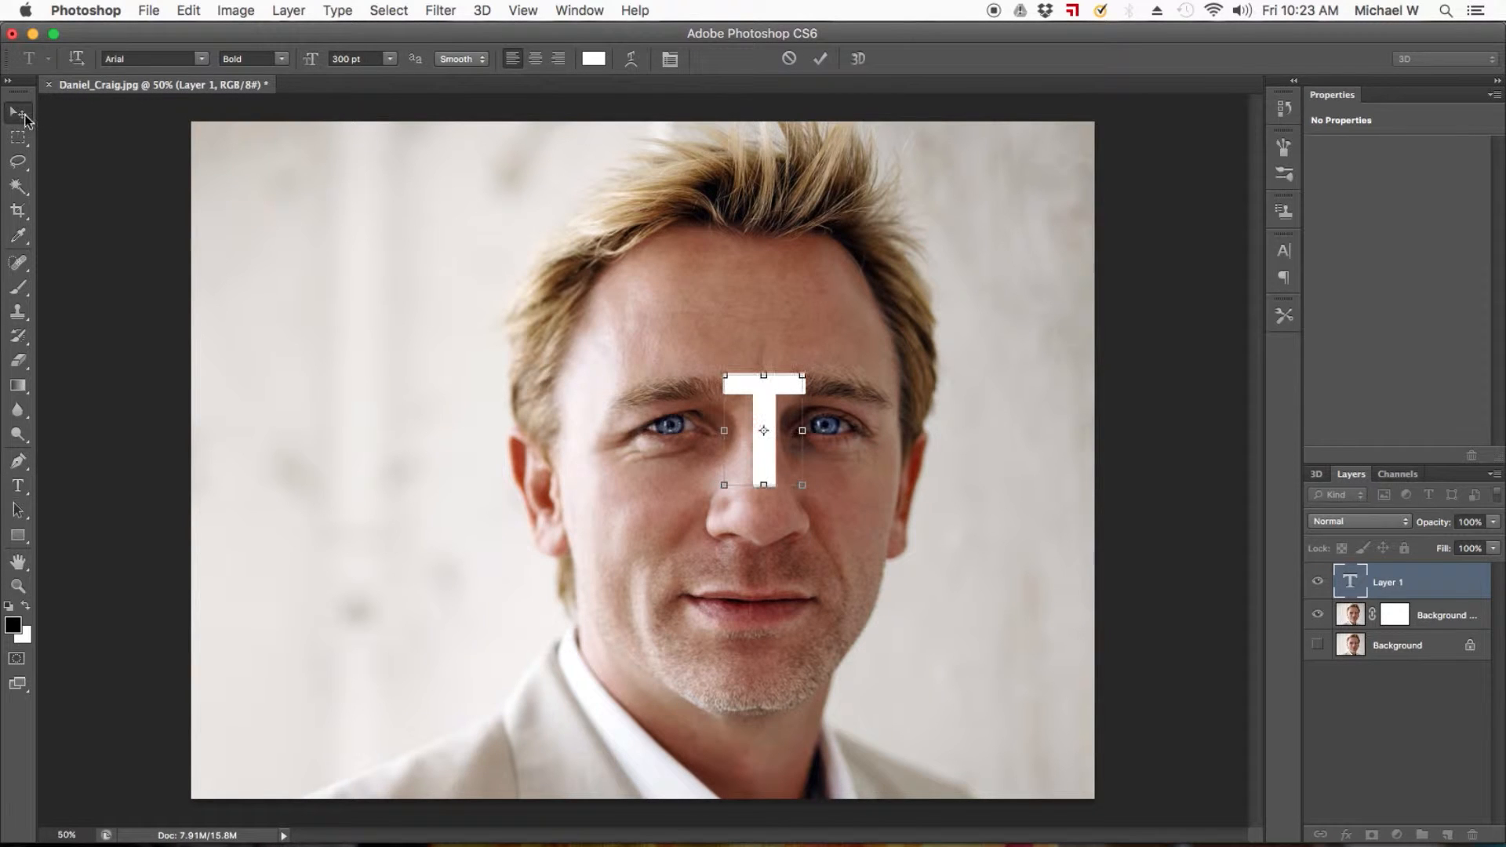
left_click_drag(803, 377, 1065, 353)
left_click_drag(1004, 314, 915, 74)
left_click_drag(1011, 235, 728, 393)
left_click_drag(962, 782, 1078, 799)
left_click_drag(1024, 158, 1081, 103)
left_click_drag(824, 341, 753, 409)
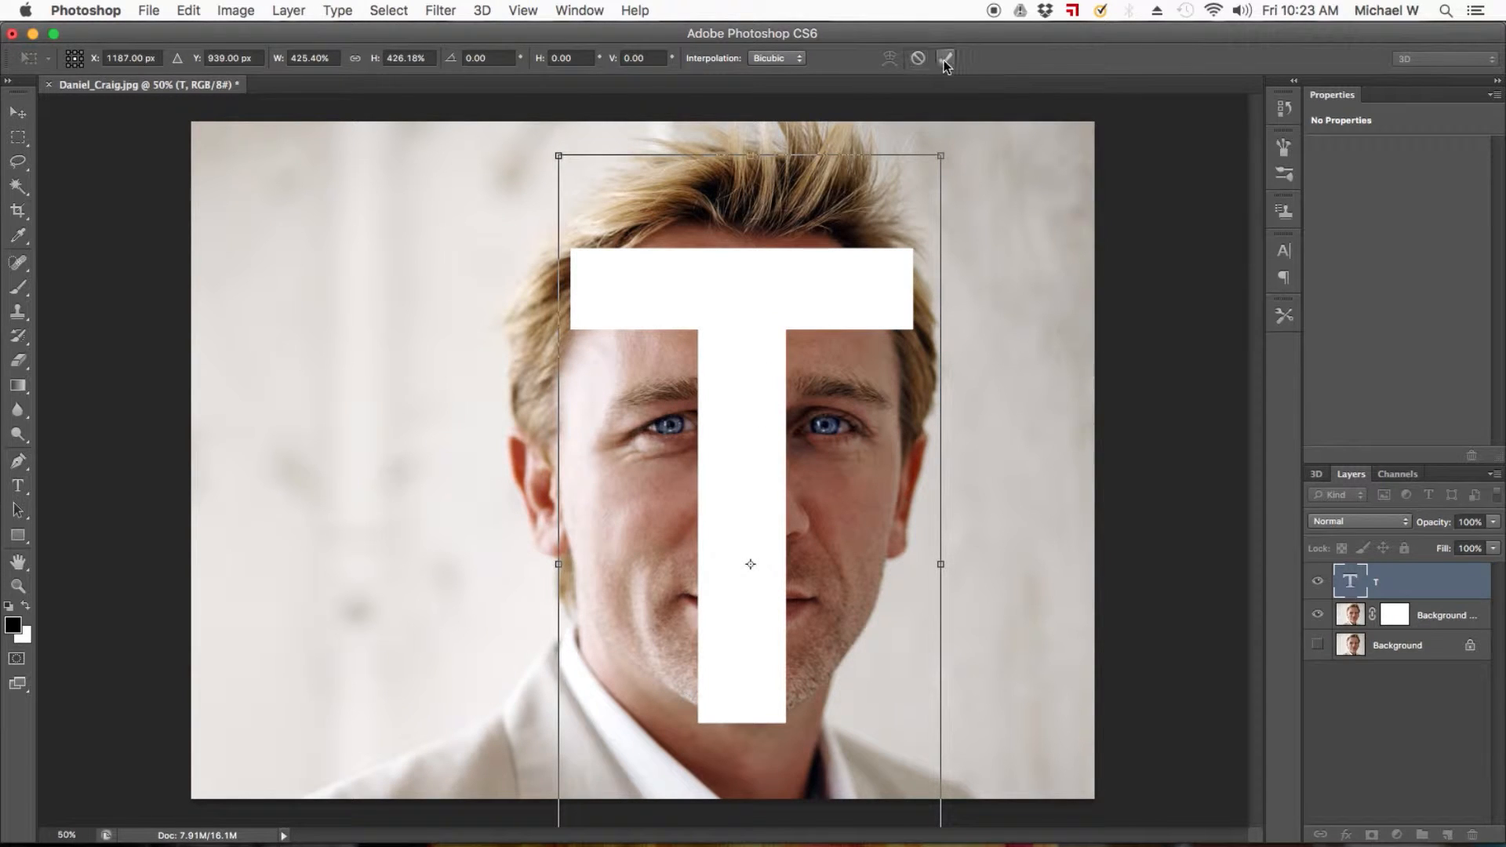
left_click(946, 59)
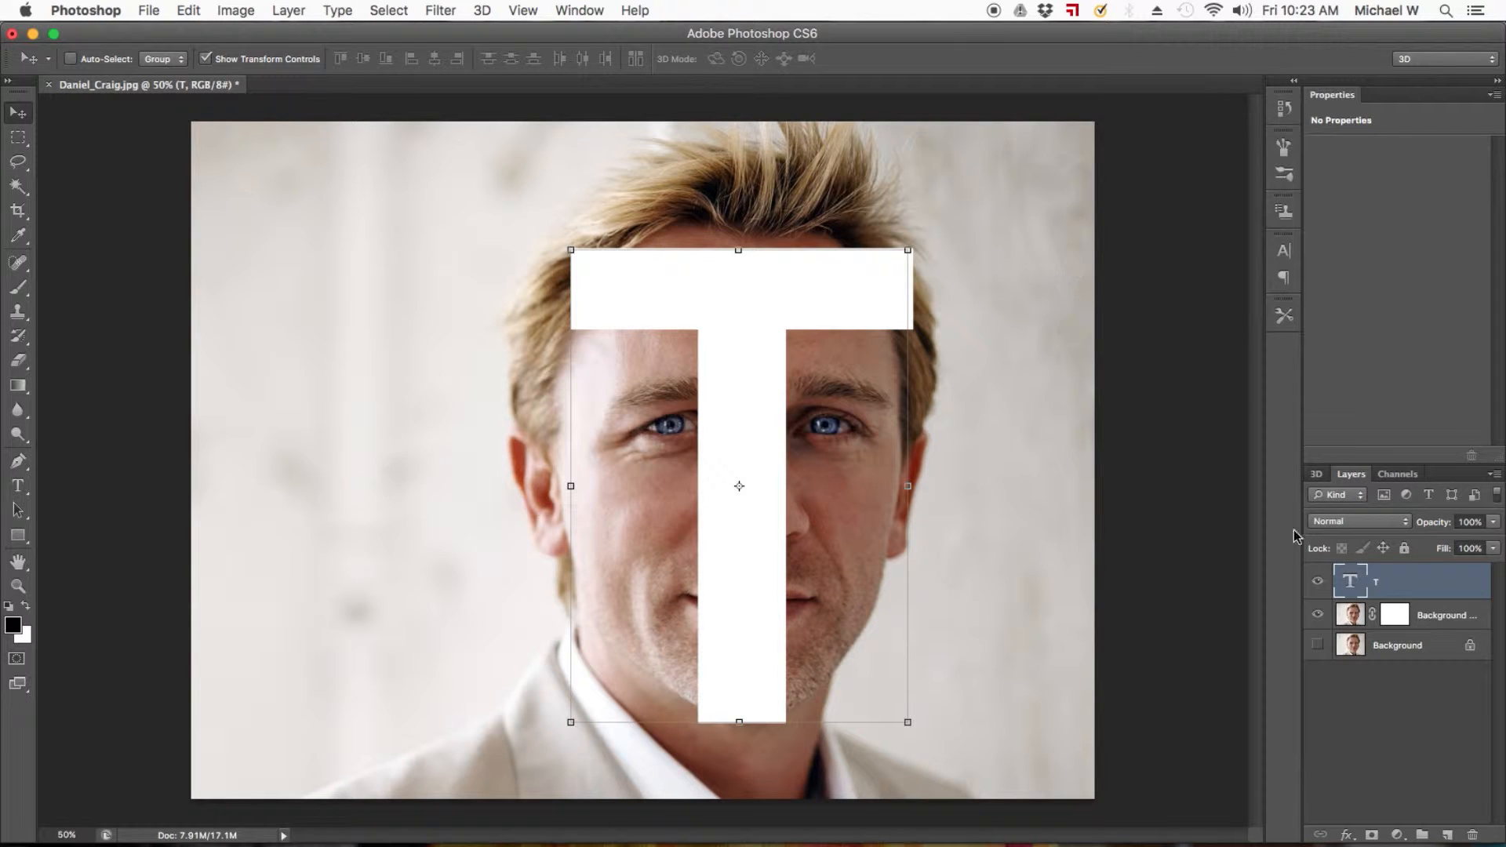
Hide the T text layer and turn its letter outline into an inverted selection.
left_click(1319, 581)
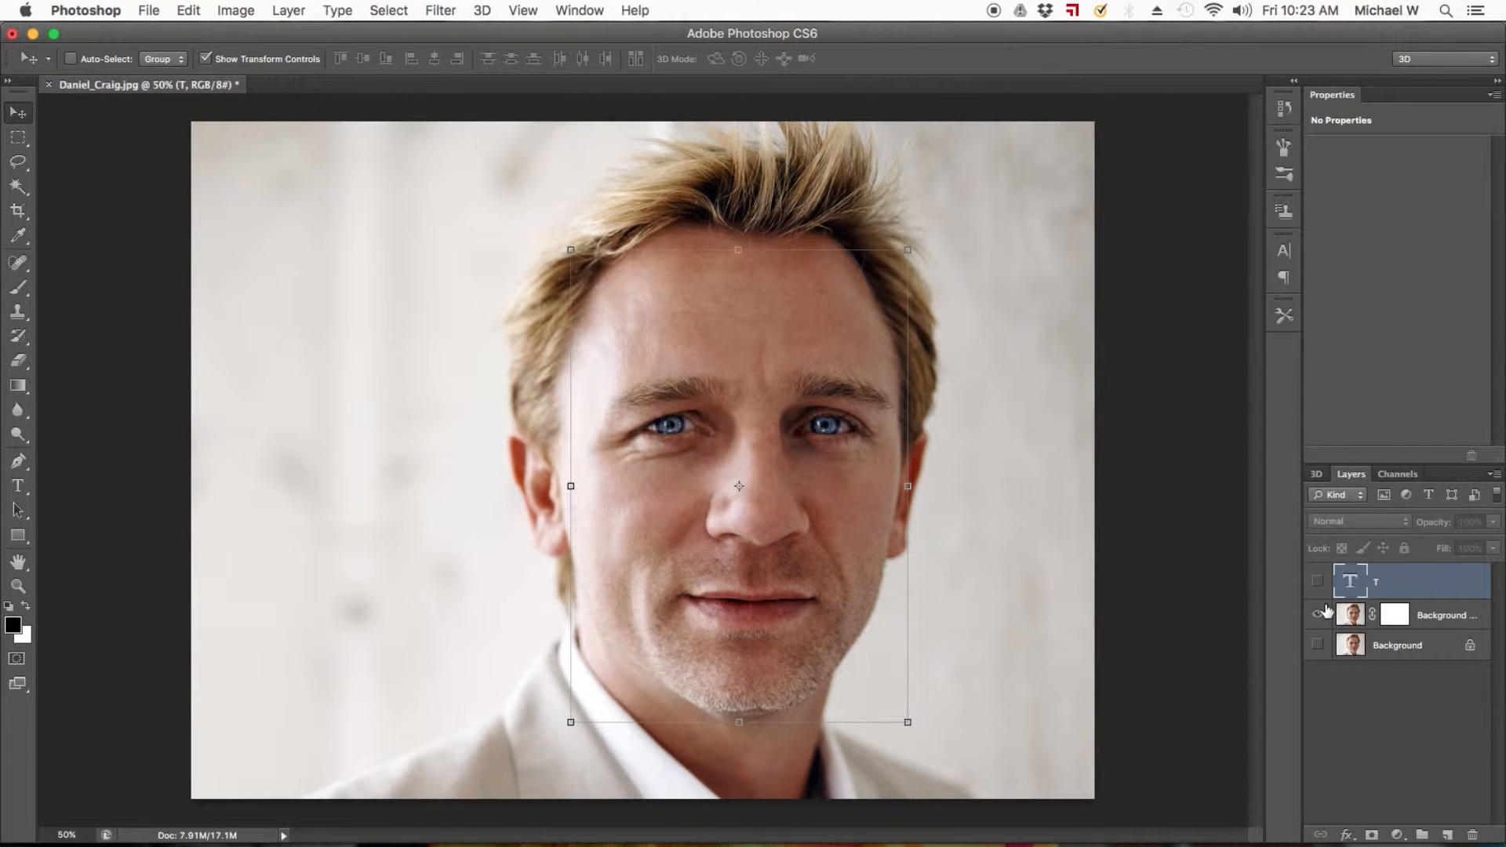
left_click(1353, 582, "super")
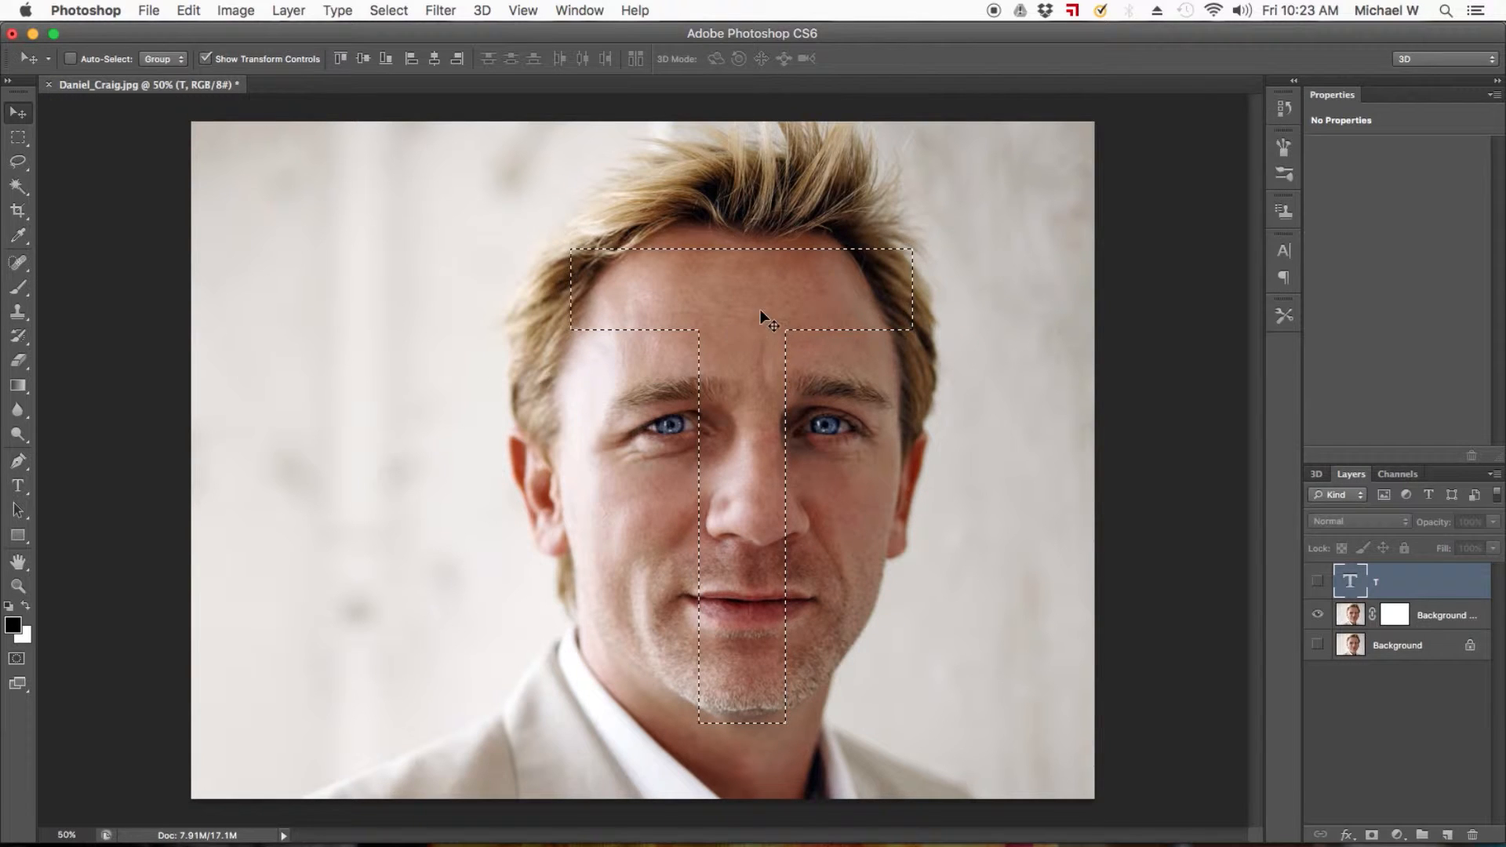
left_click(382, 11)
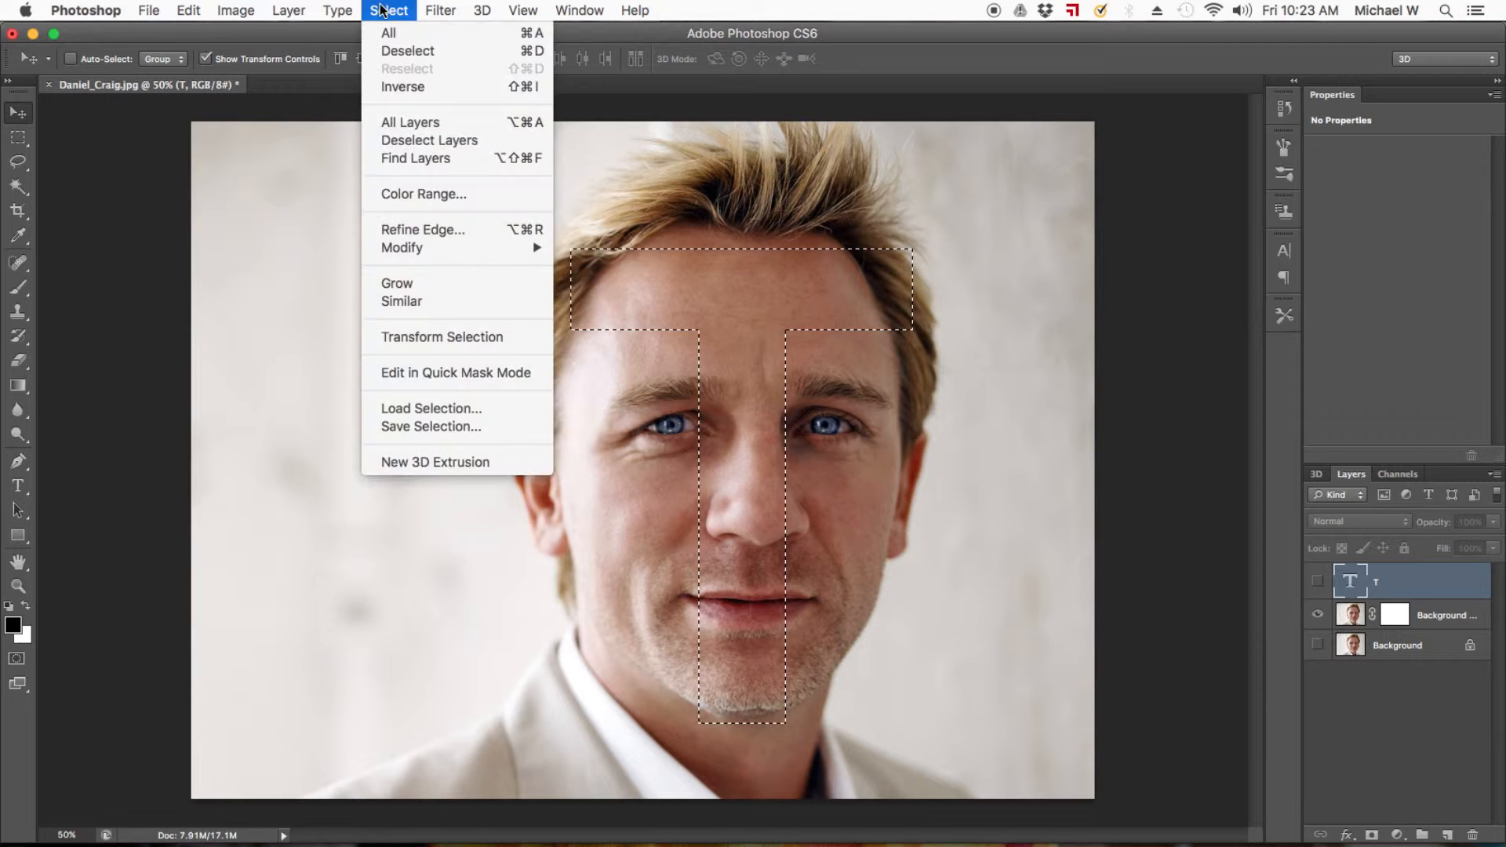
left_click(400, 88)
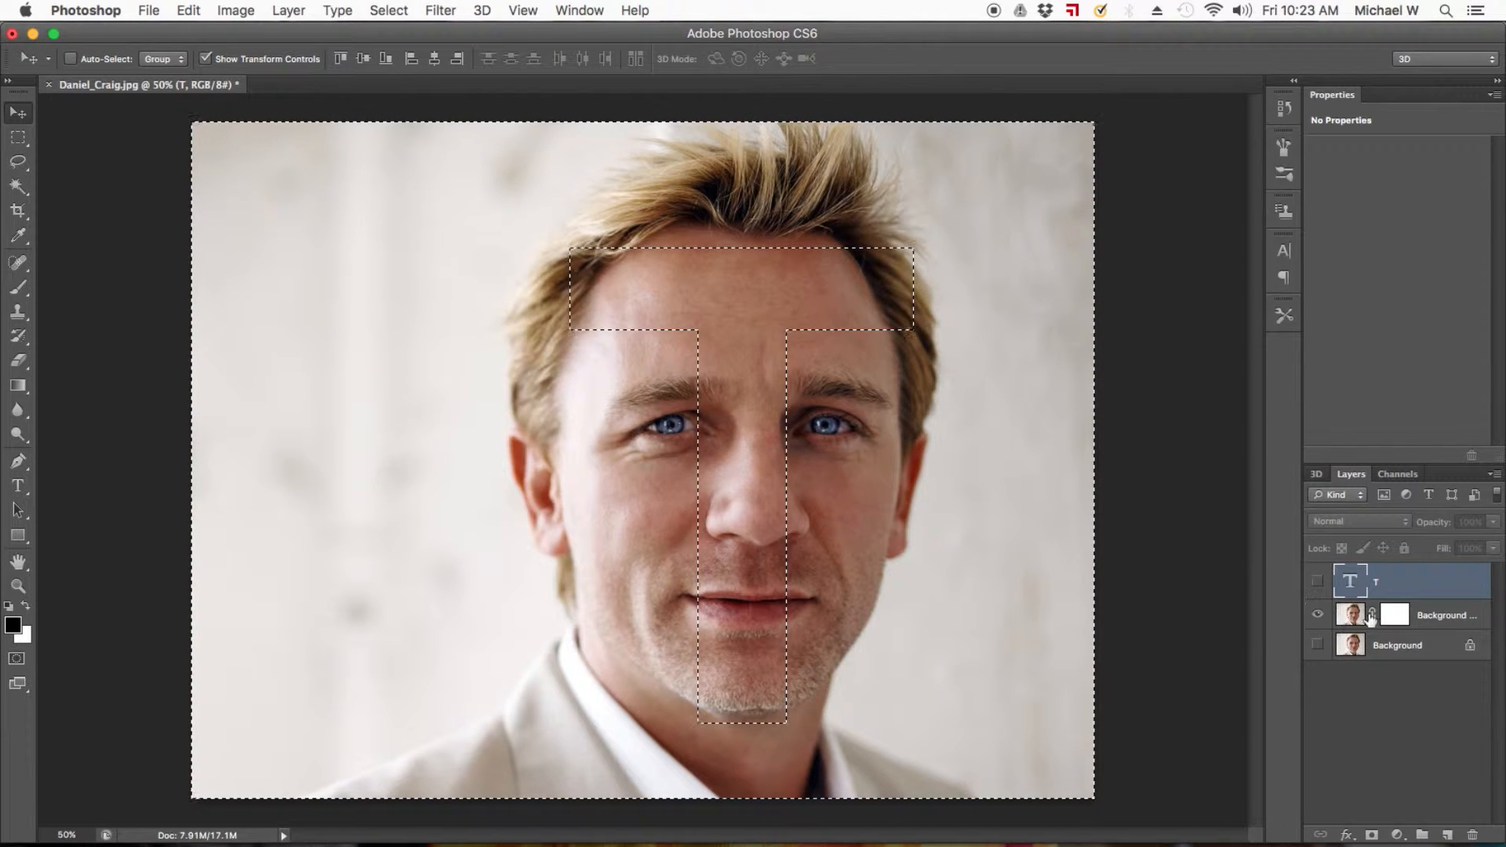
Black out the area outside the T on the Background copy's layer mask and deselect.
left_click(1400, 619)
key("Delete")
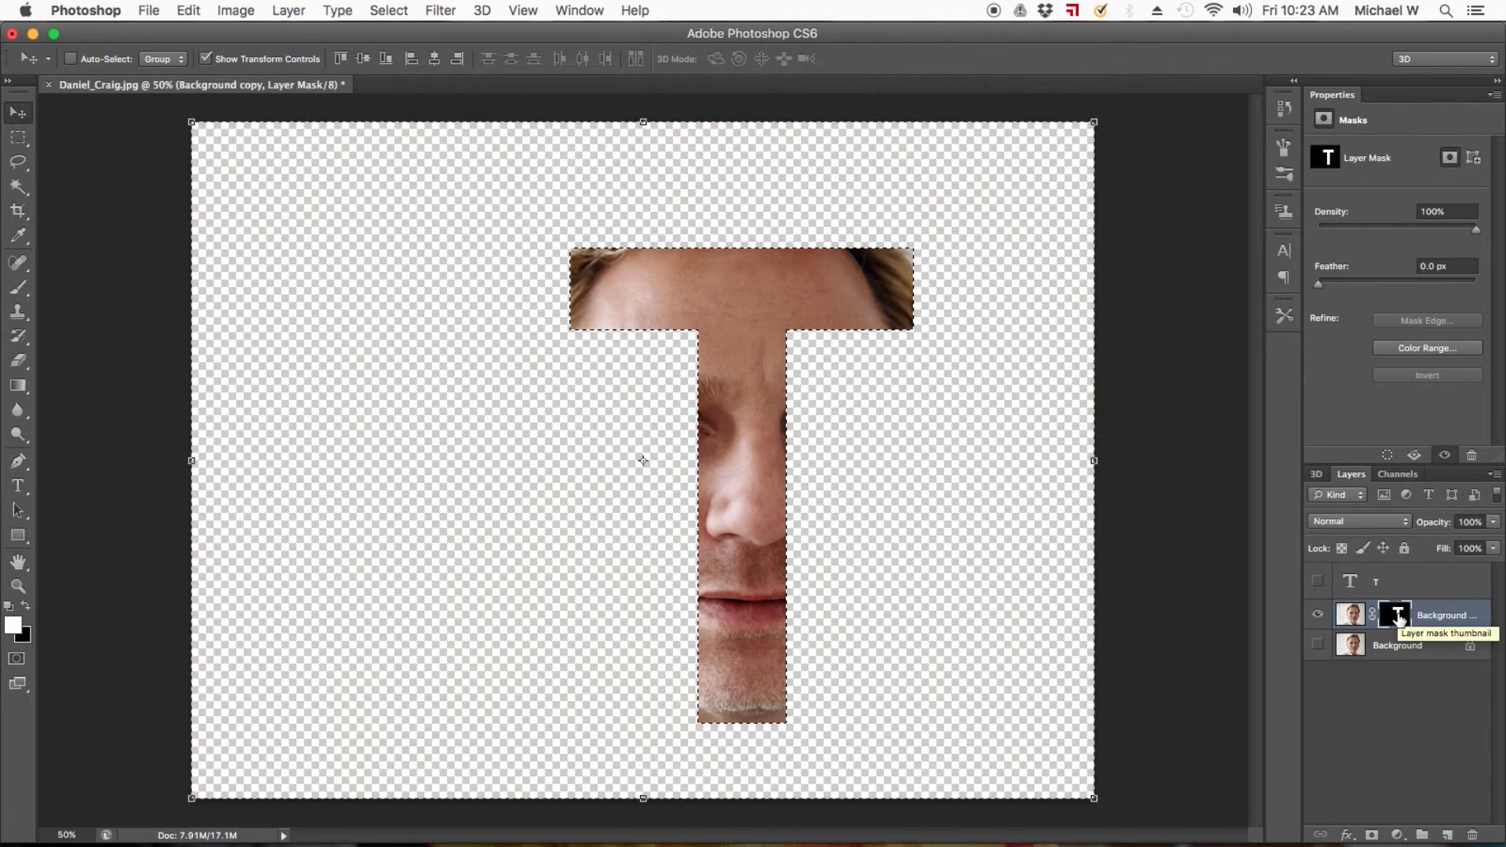
key("super+d")
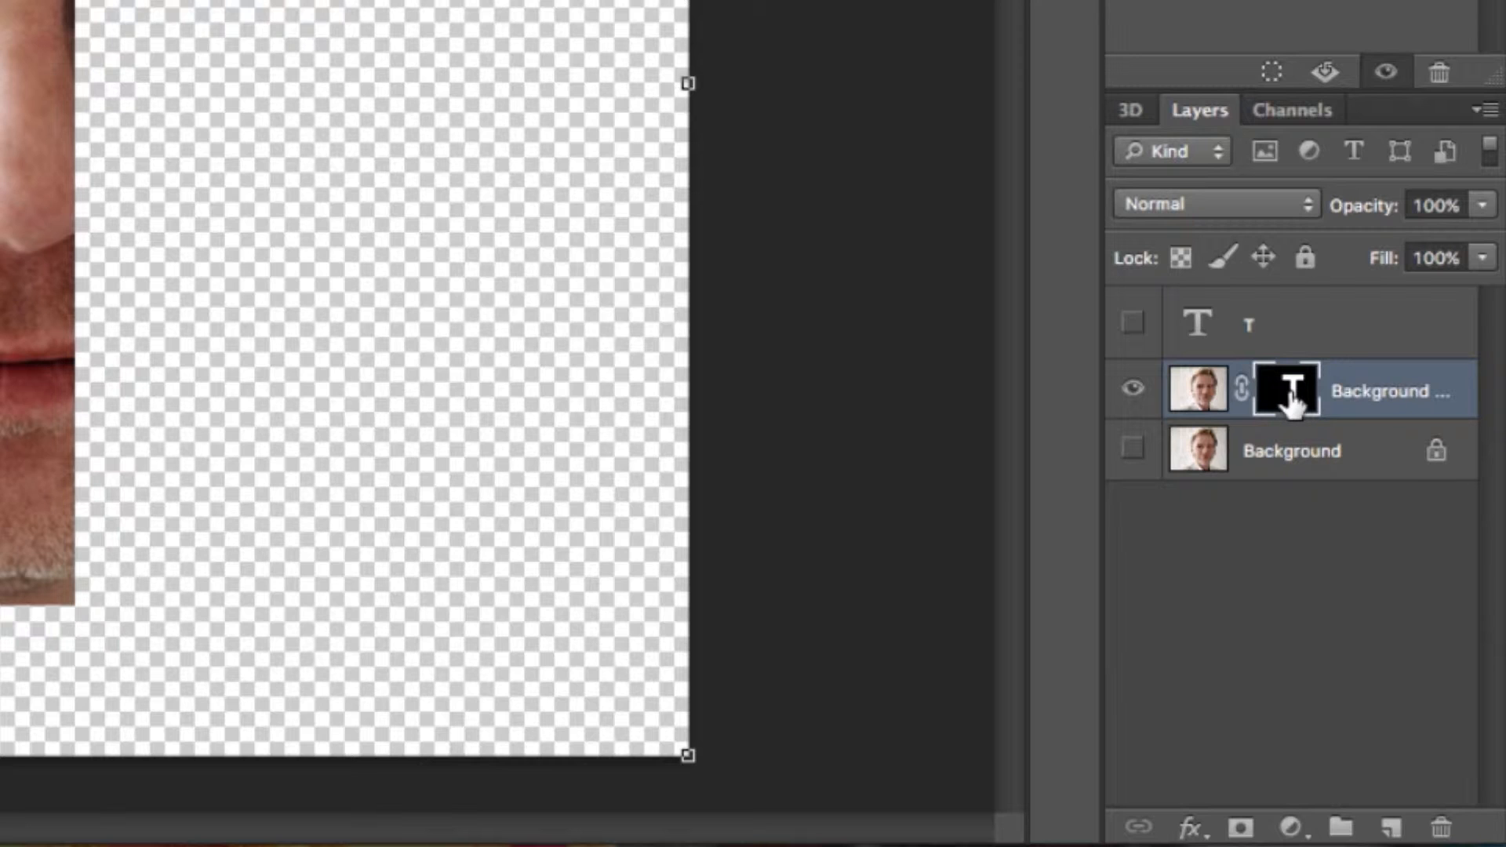
Unlink the photo from its mask, shift it so the eyes sit in the T's crossbar, and relink them.
left_click(1205, 394)
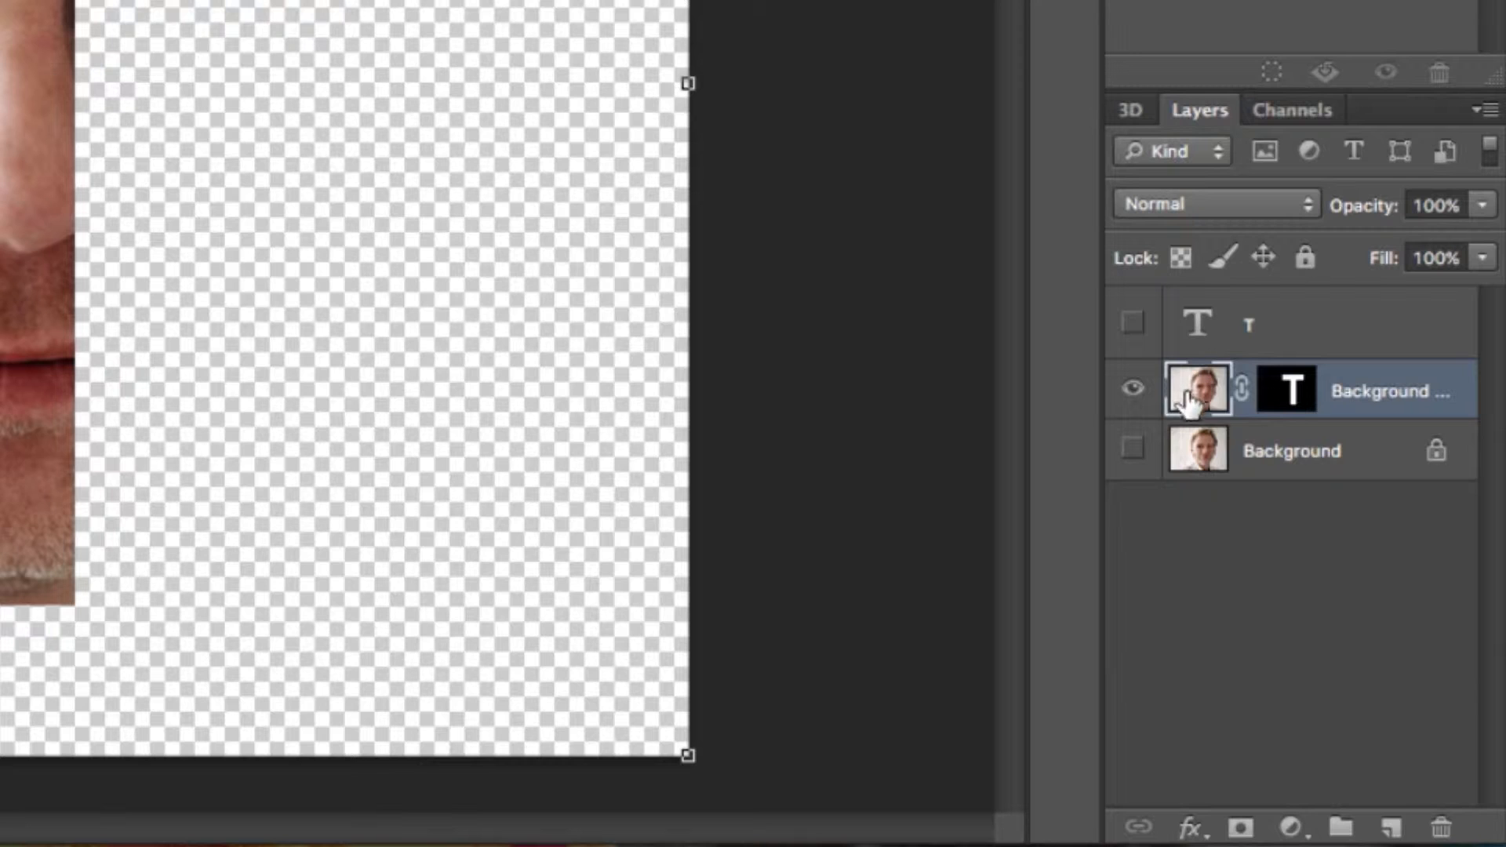
left_click(1242, 389)
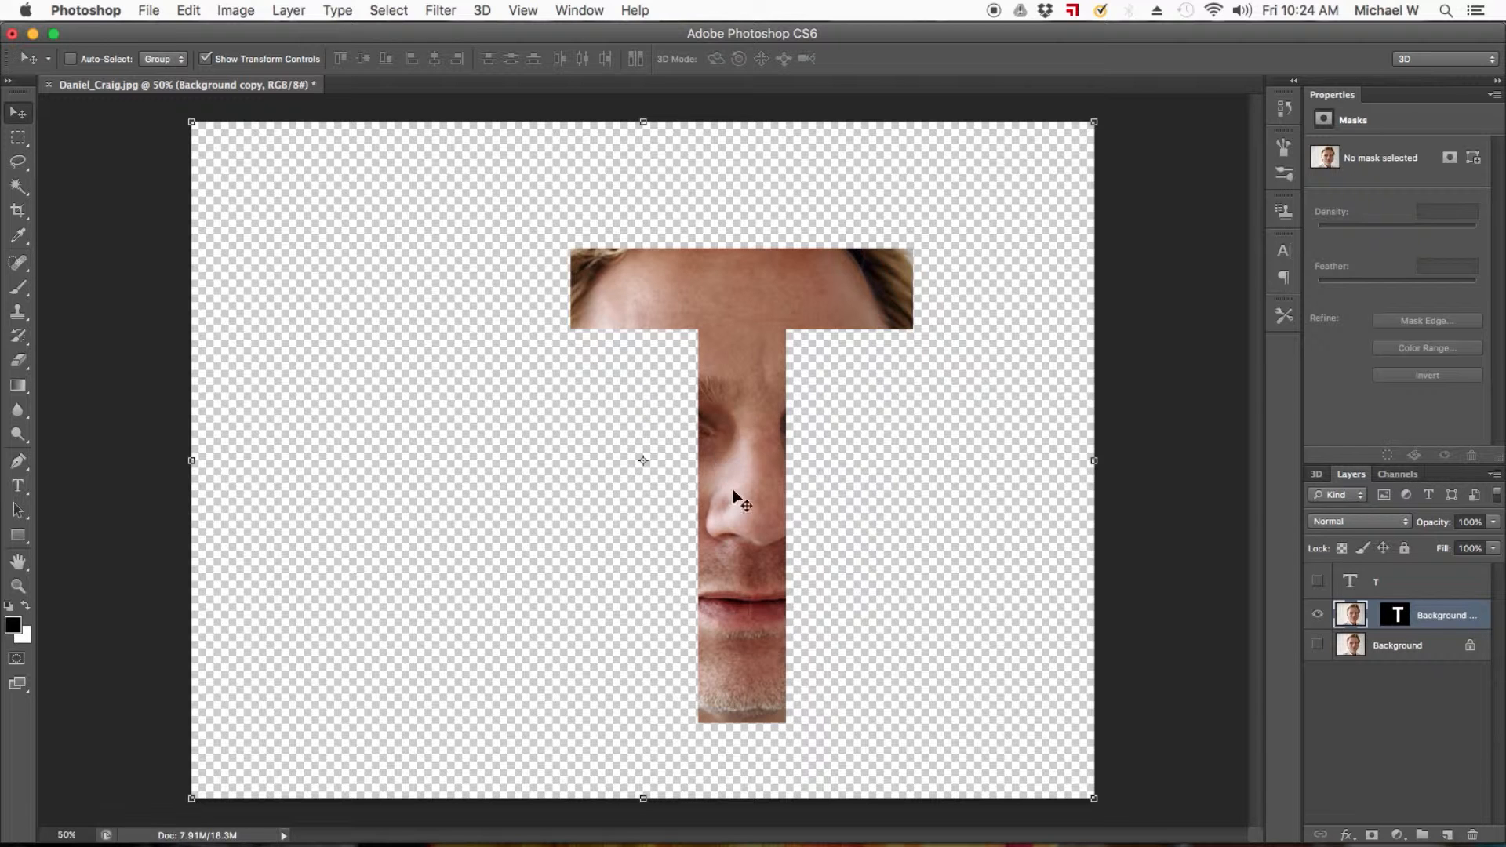
left_click_drag(733, 488, 733, 358)
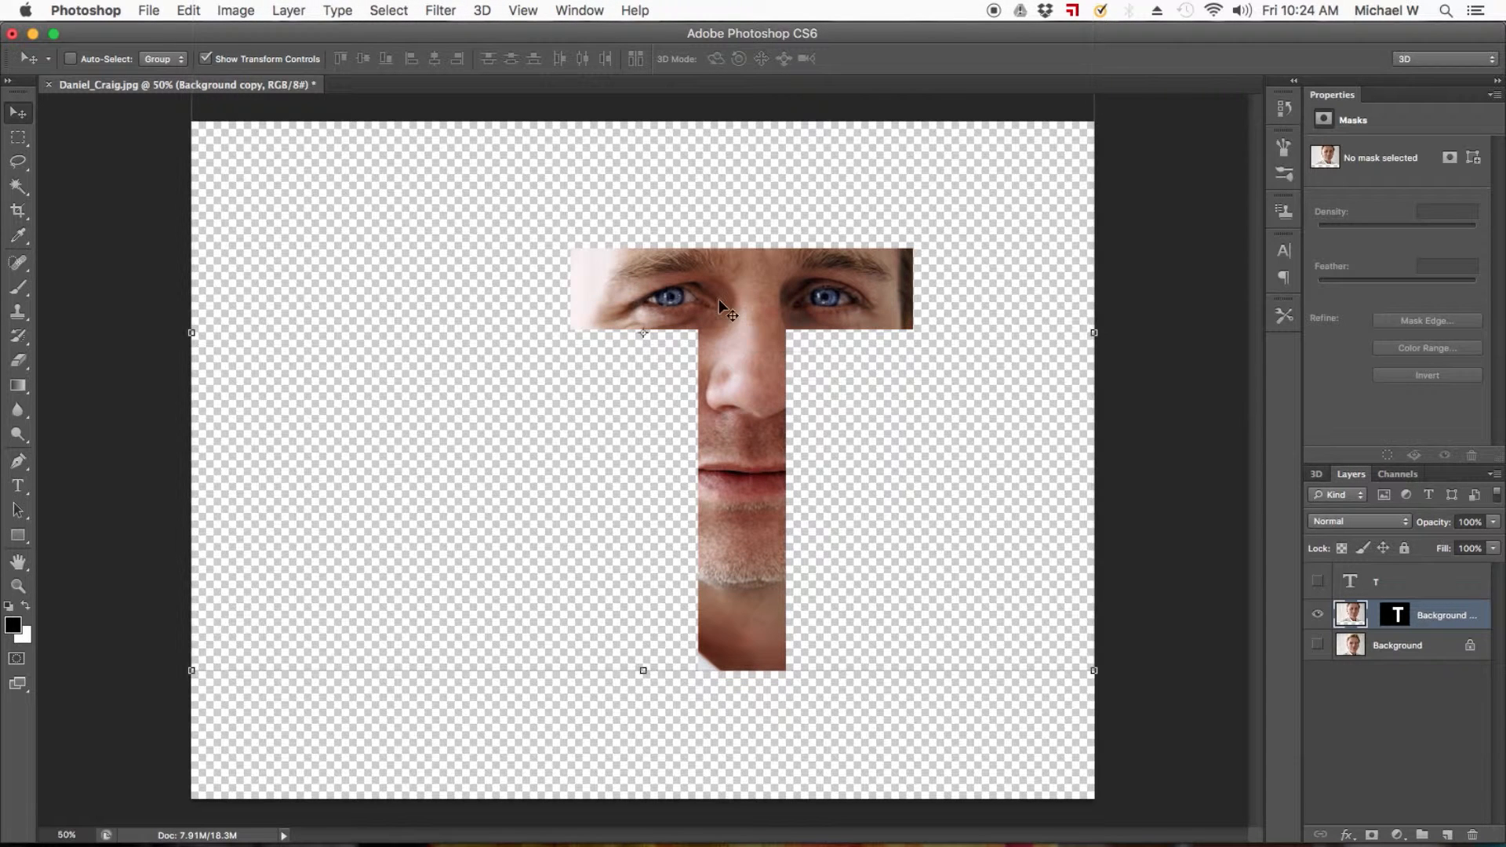
left_click_drag(739, 372, 730, 371)
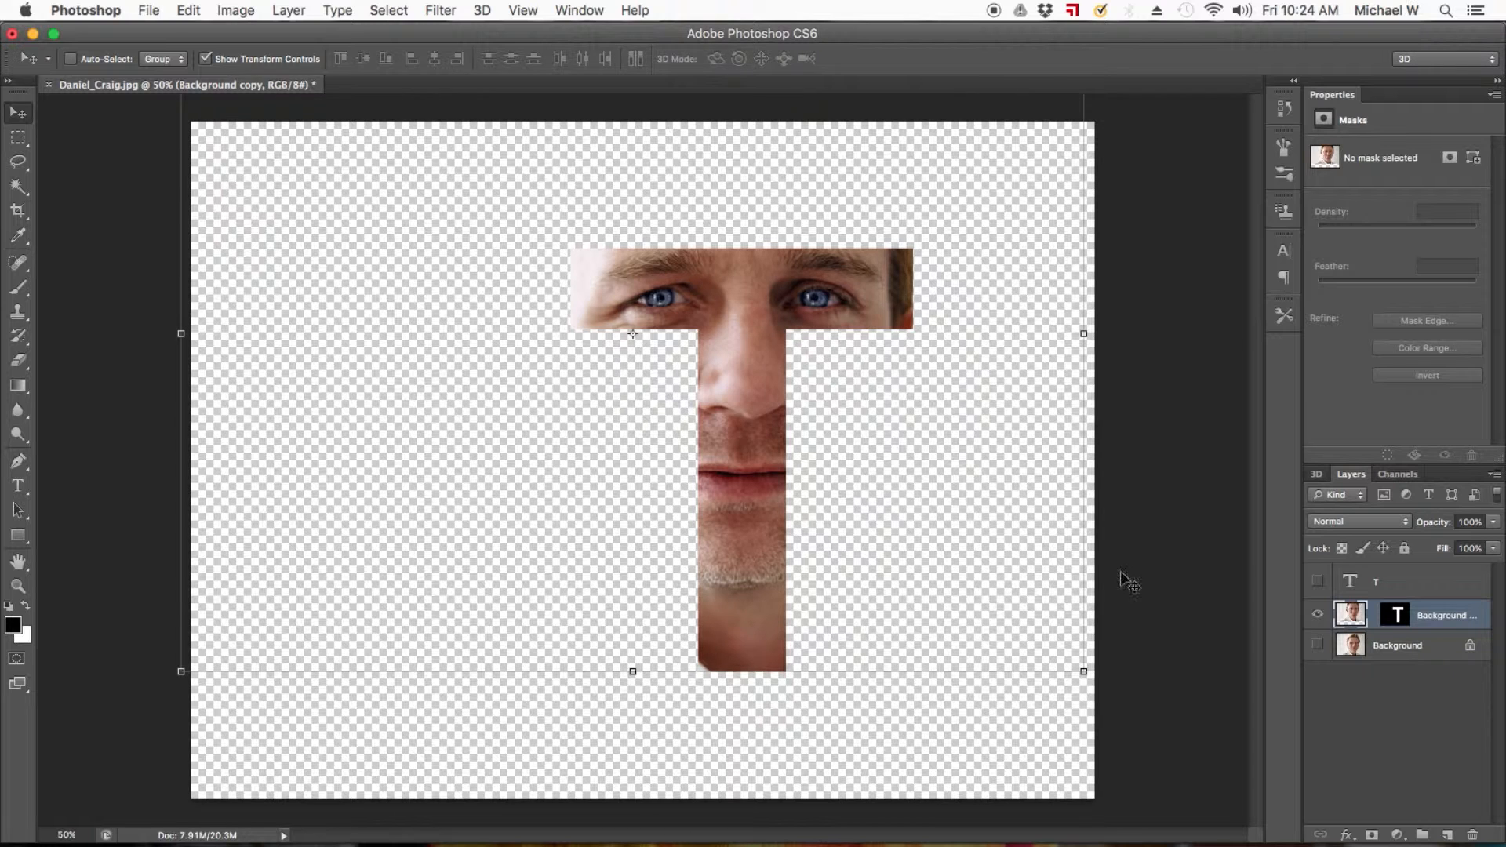
left_click(1372, 617)
left_click(17, 138)
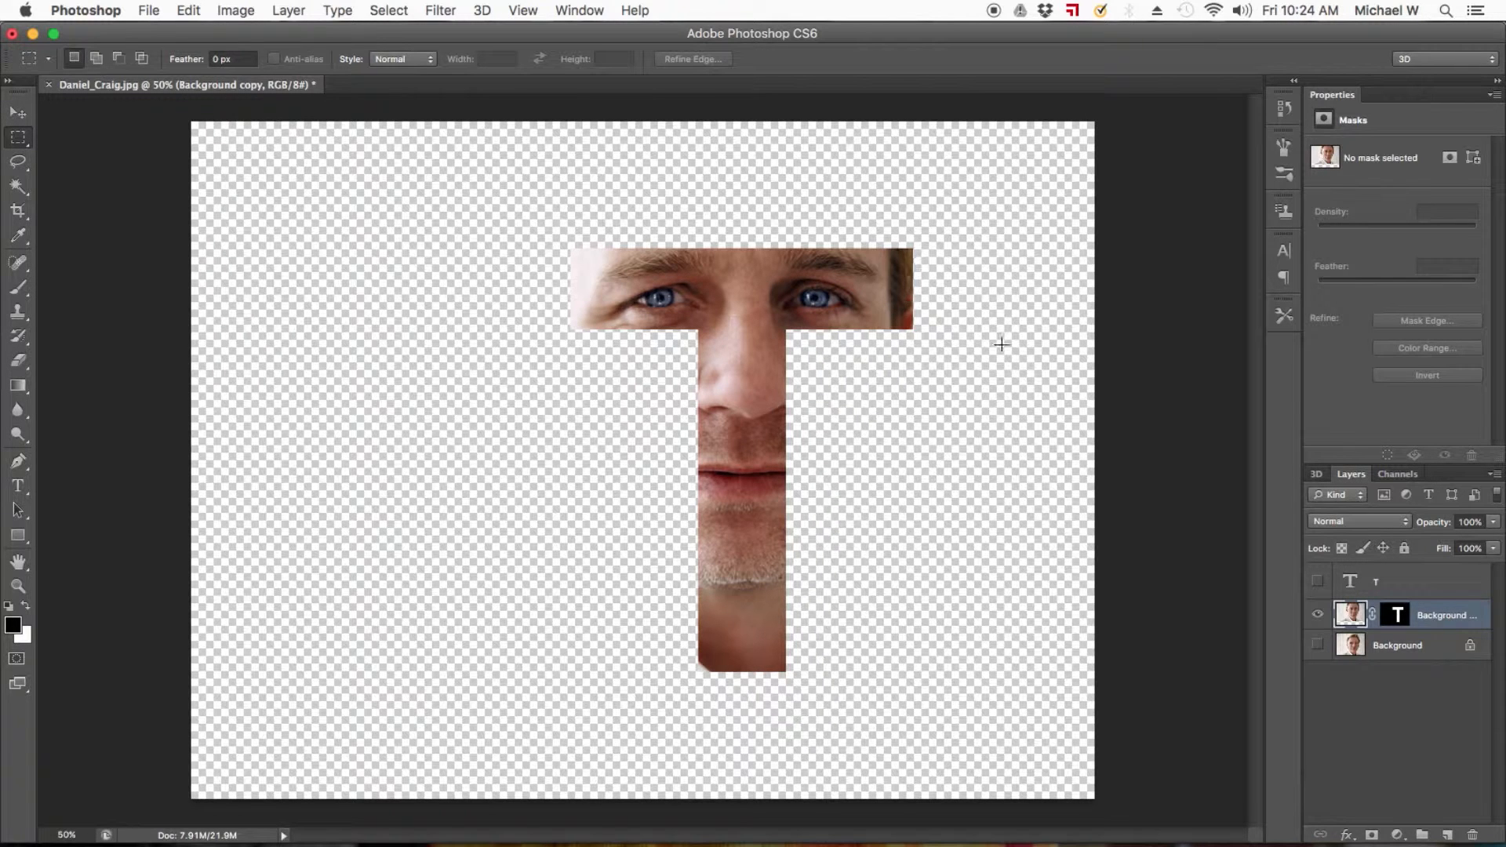
Add a new empty layer directly above the hidden Background layer.
left_click(1390, 648)
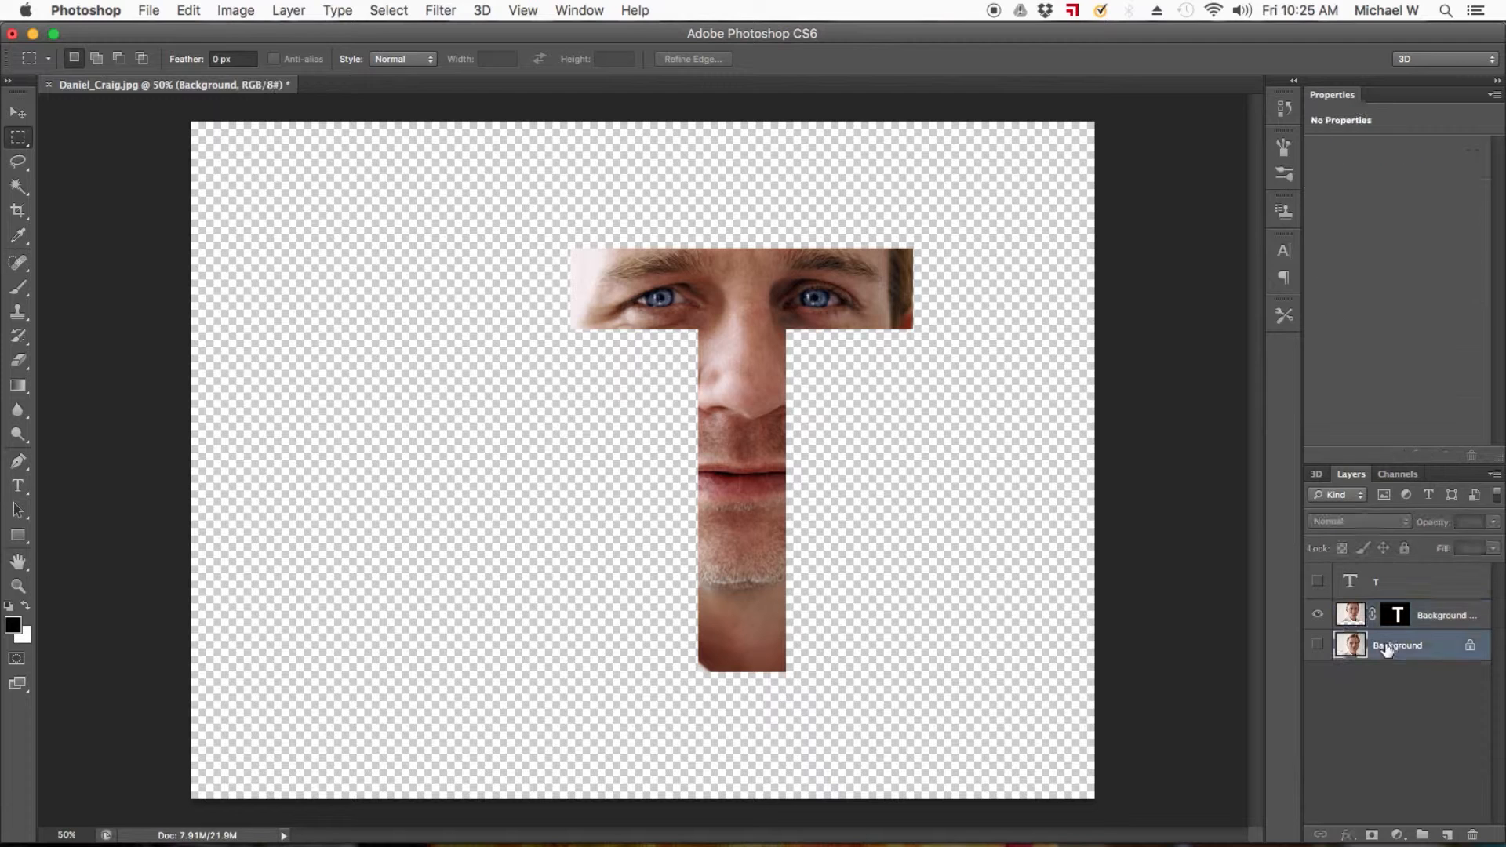
left_click(1449, 836)
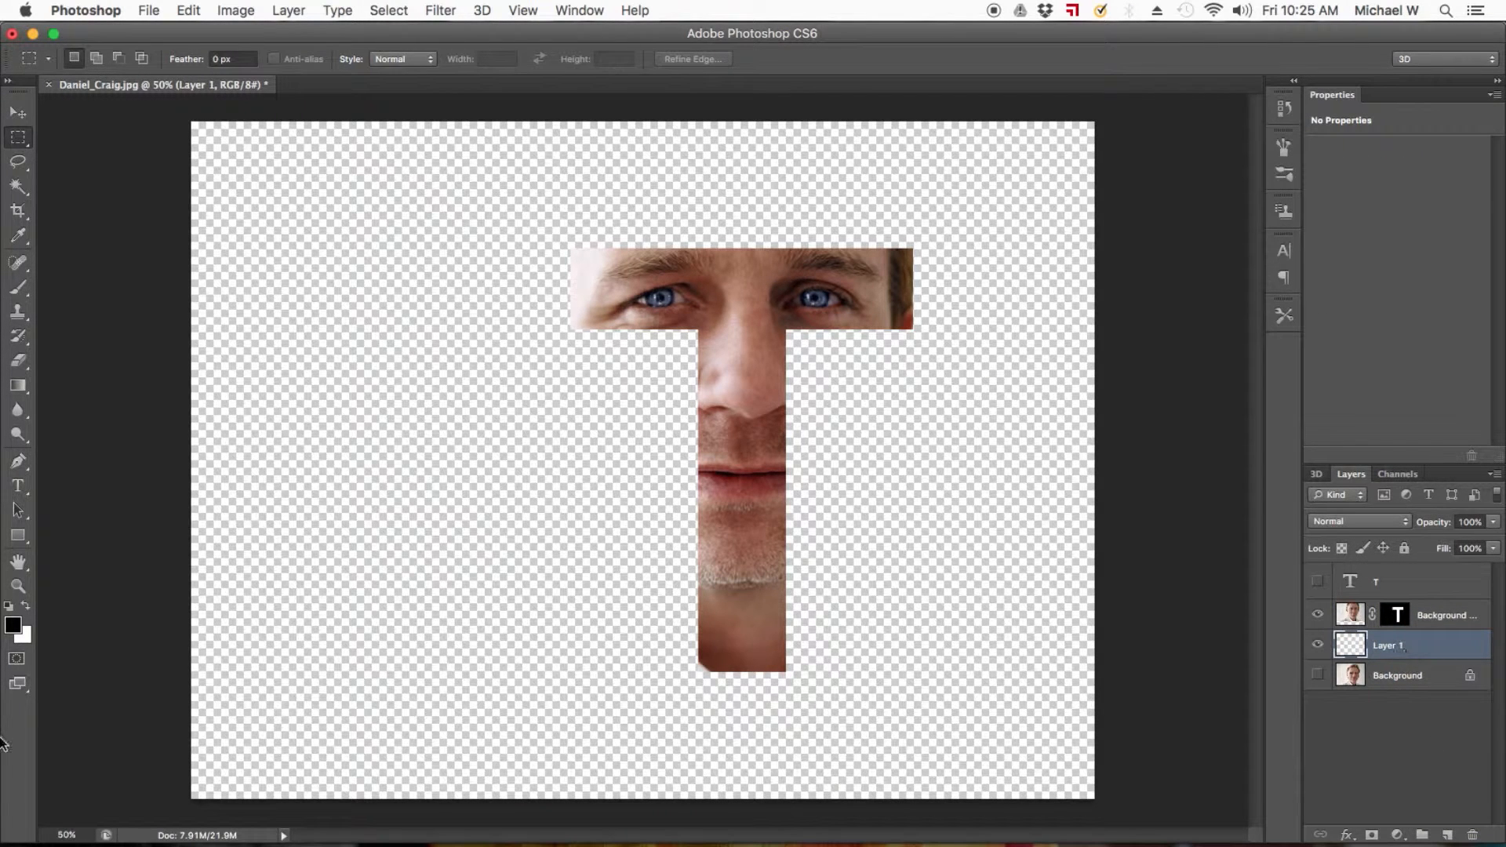
Set the Eyedropper sample size to 5 by 5 Average and sample a dark blue foreground color from the iris.
left_click(13, 625)
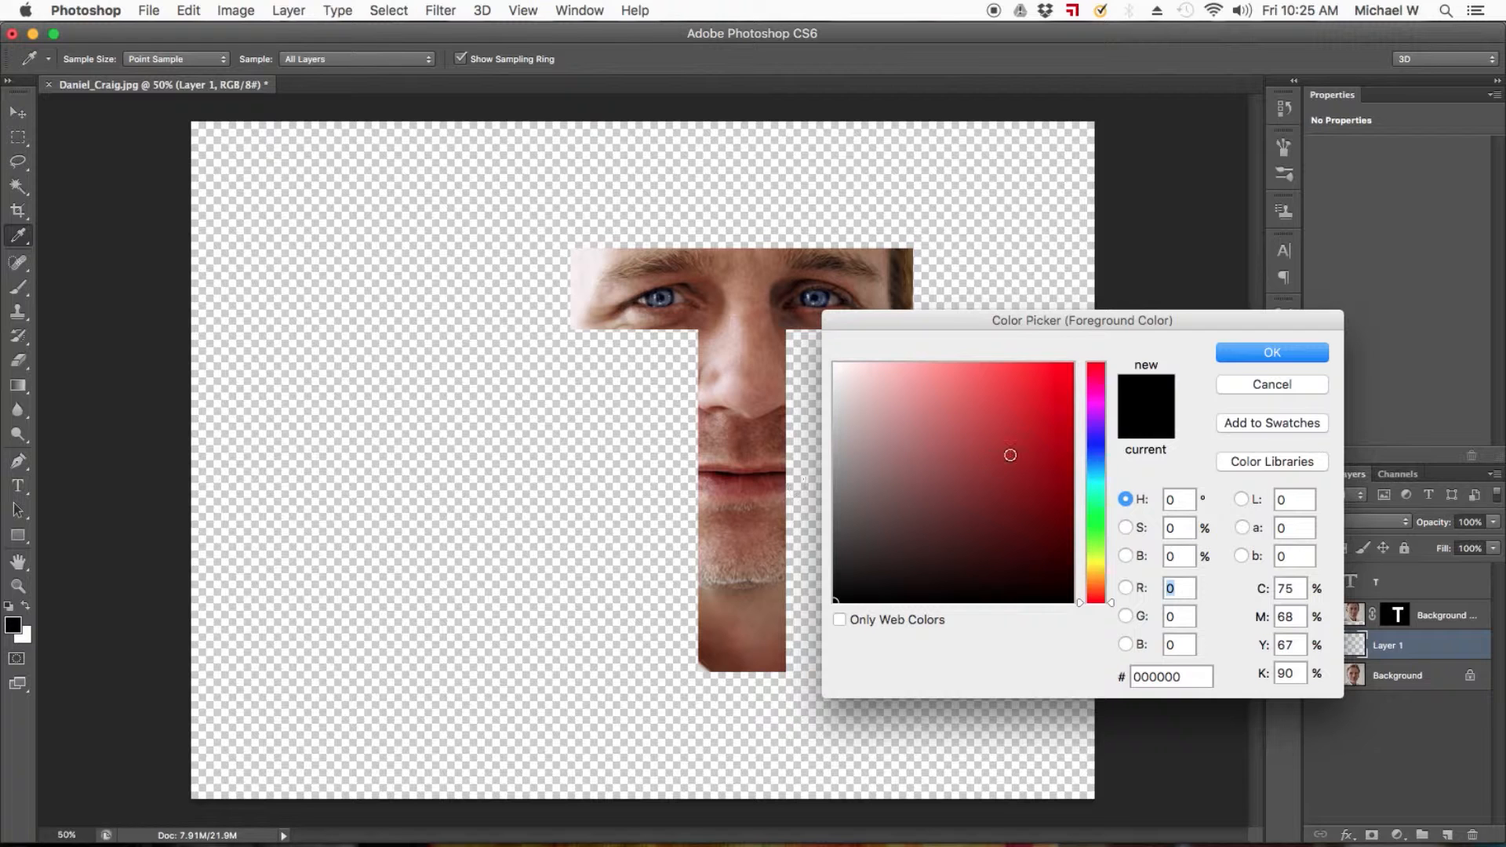
left_click(1235, 392)
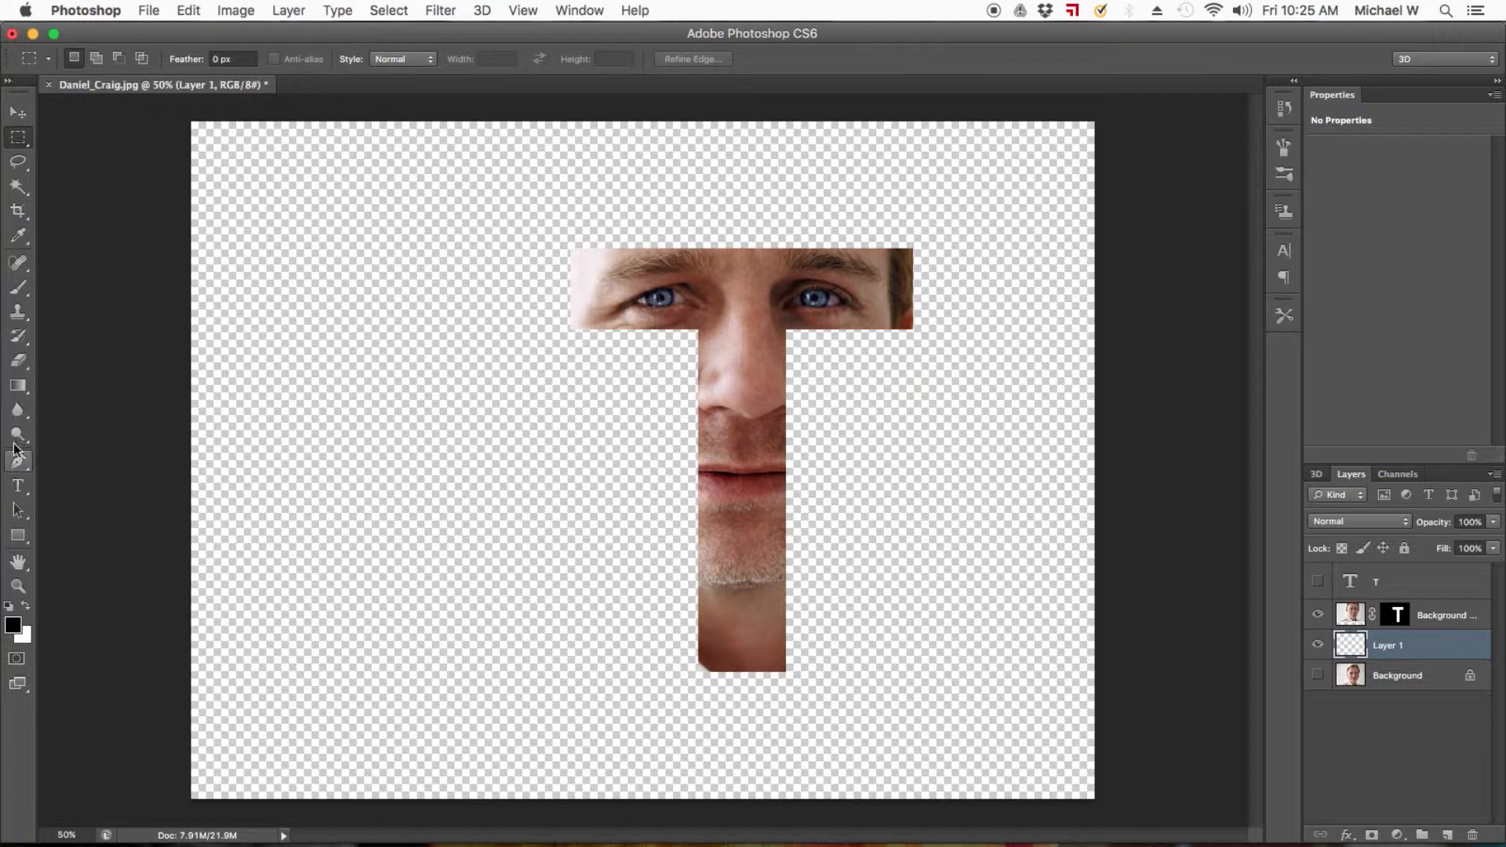
left_click(18, 237)
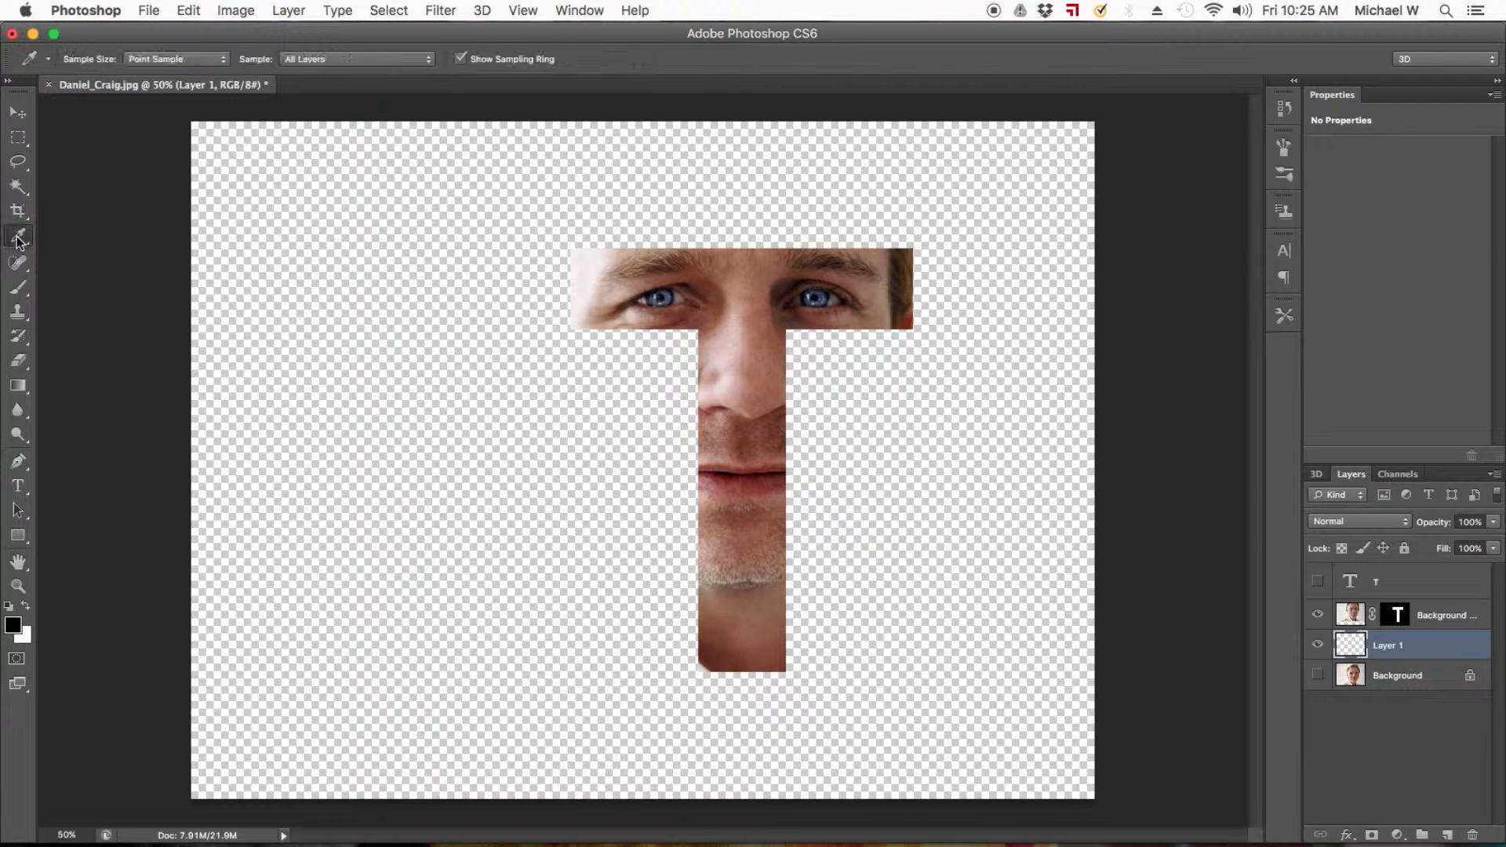
left_click(667, 304)
left_click(673, 293)
left_click(181, 58)
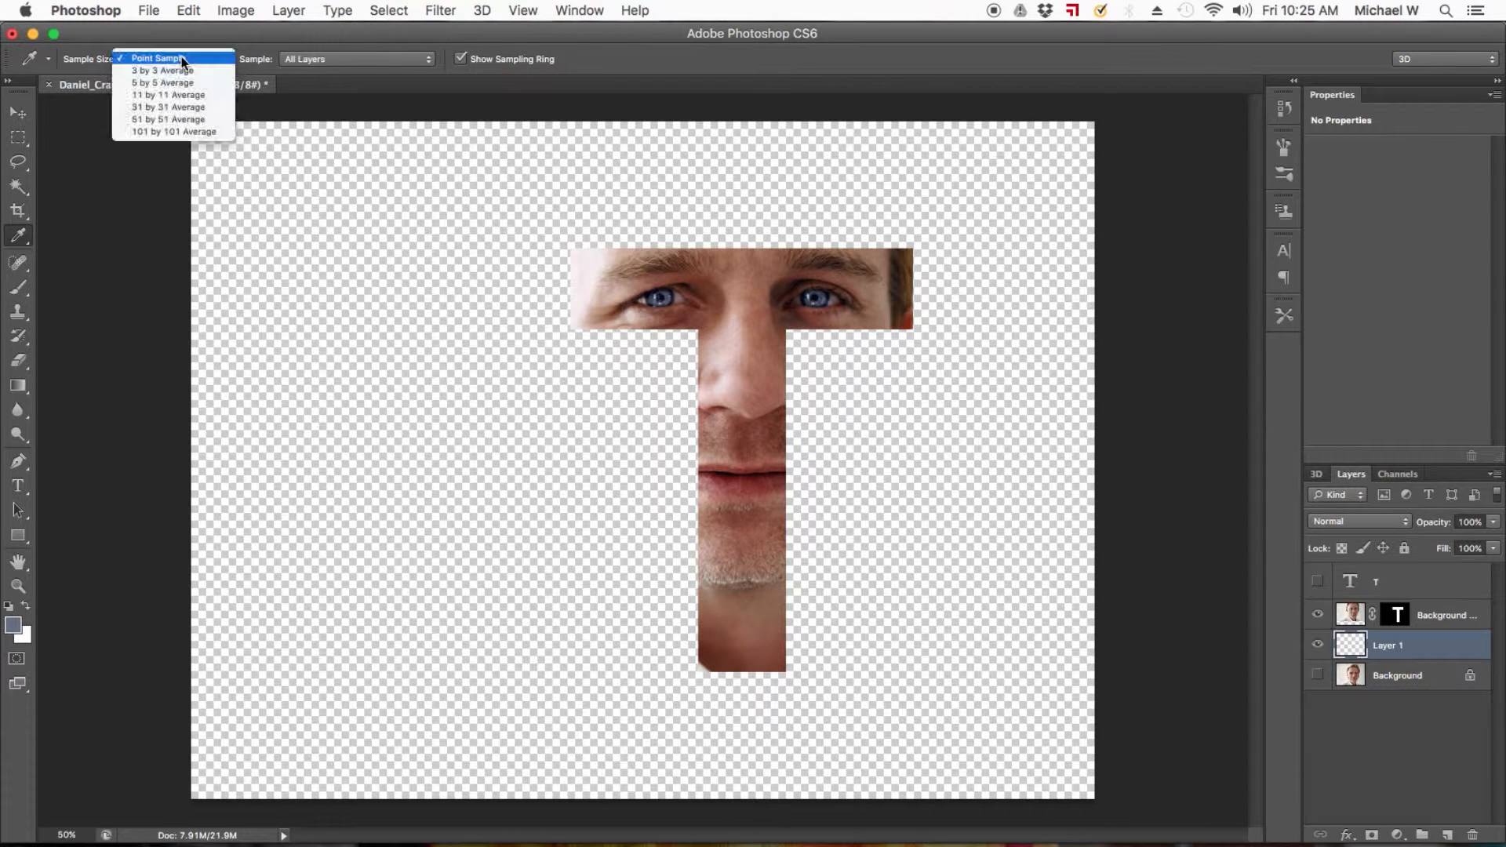
left_click(178, 78)
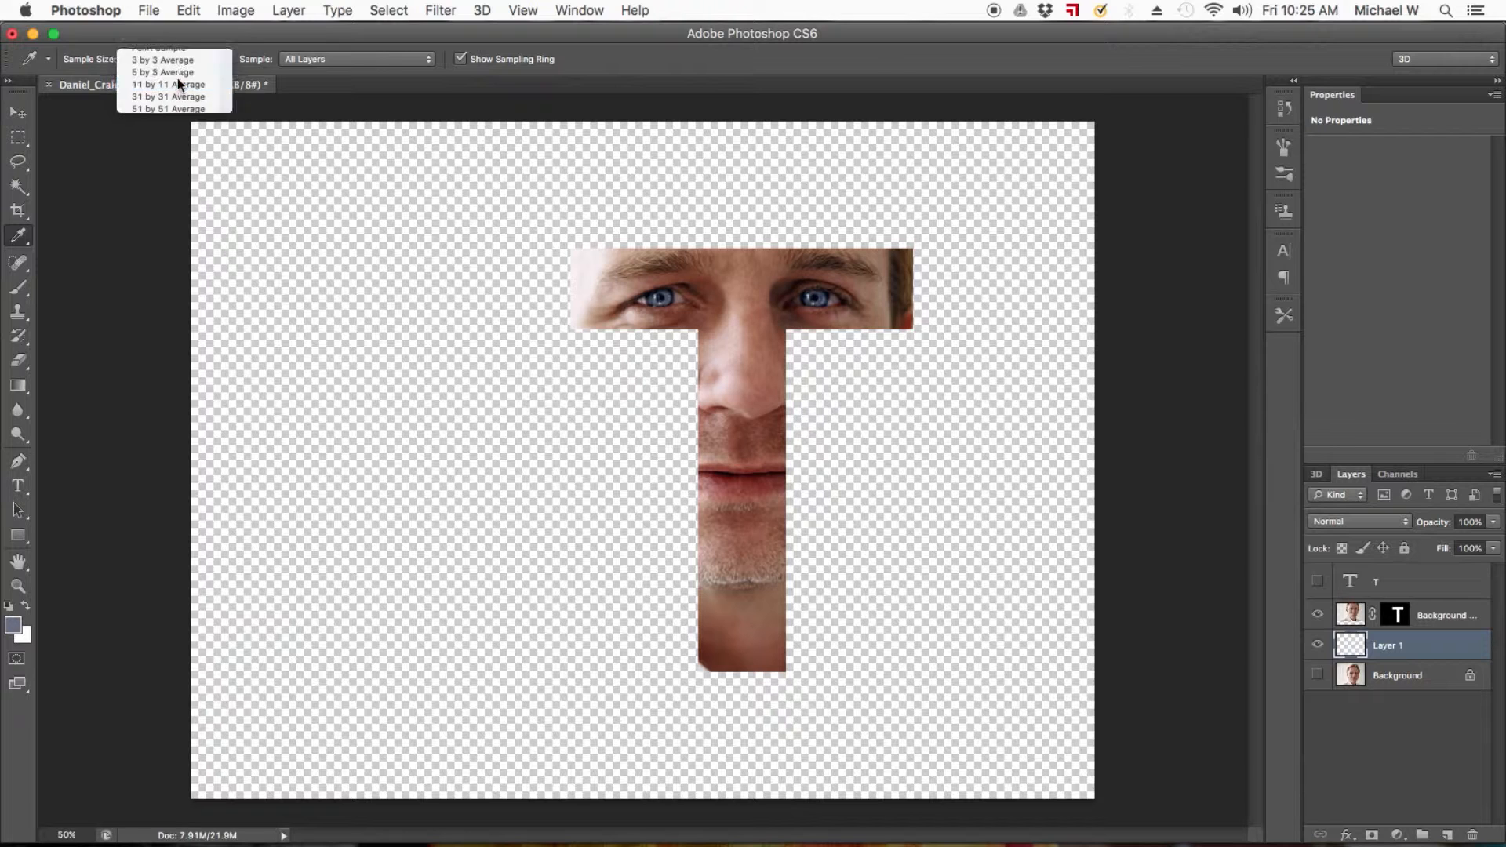
left_click(821, 295)
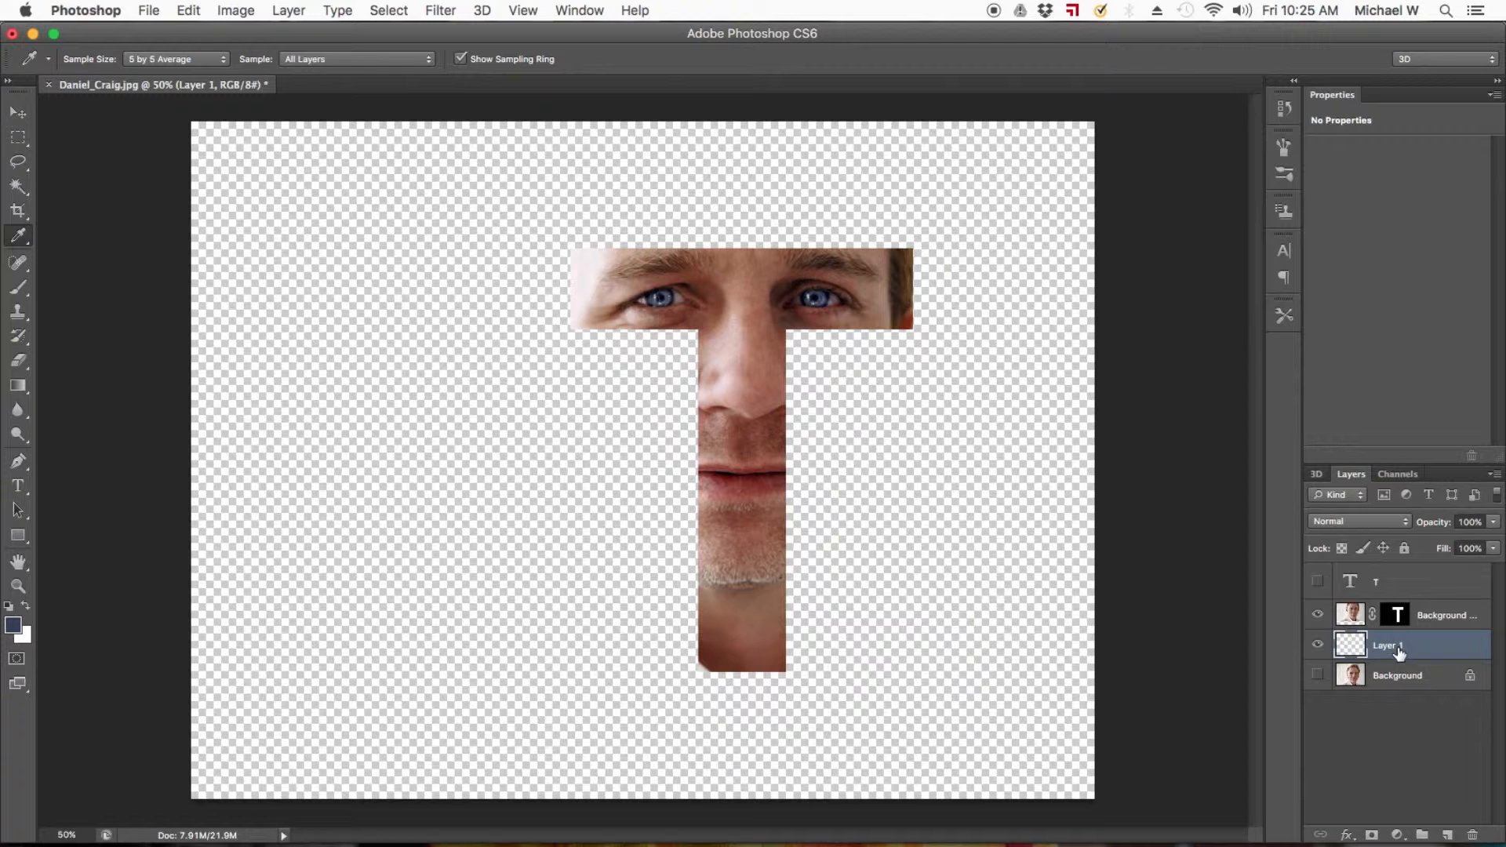
Fill Layer 1 with the foreground color in Normal mode at 100% opacity.
left_click(189, 11)
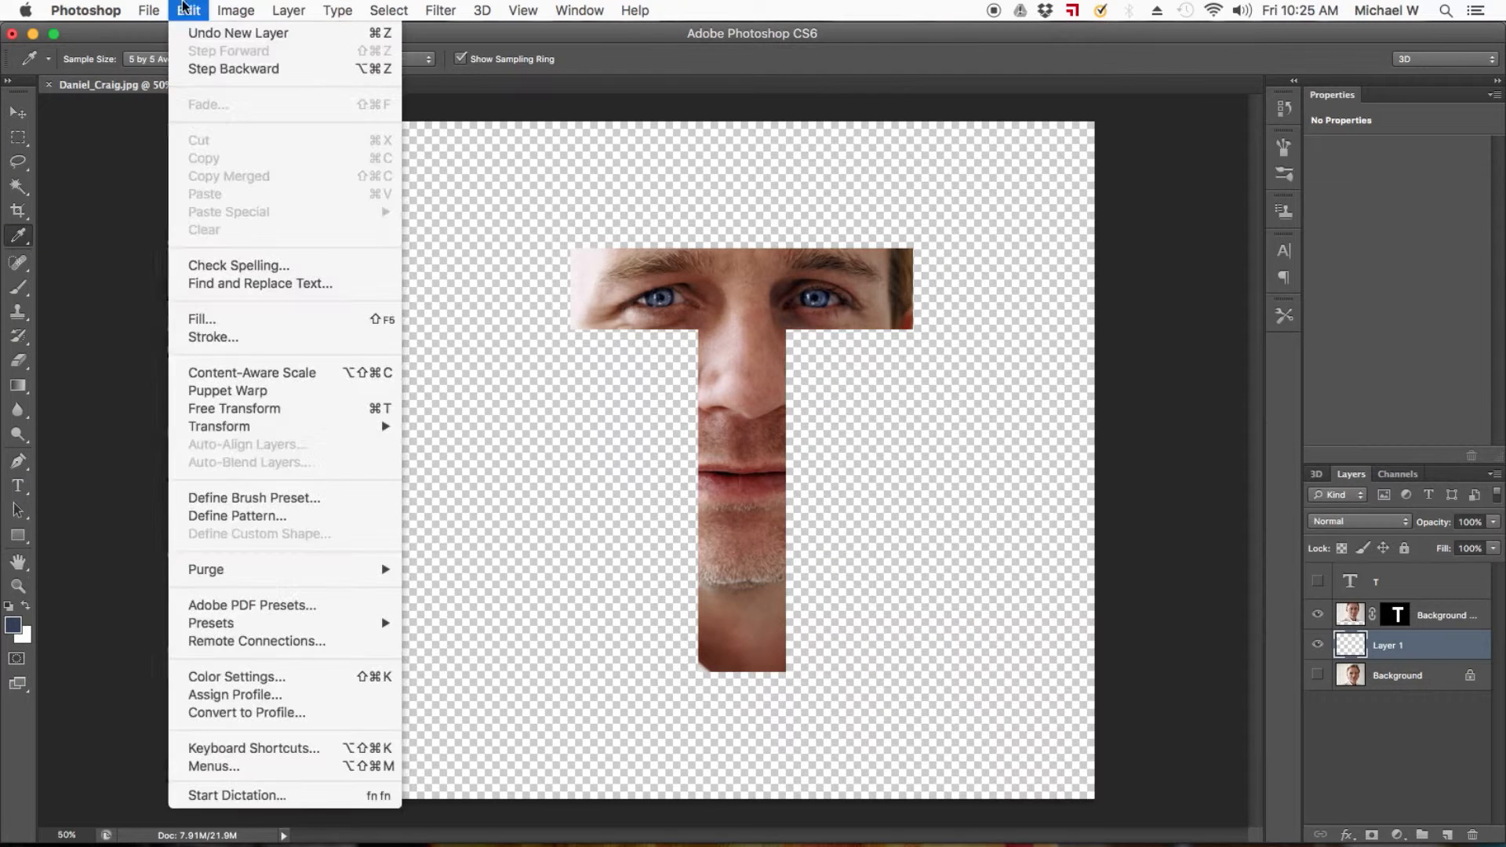
left_click(210, 317)
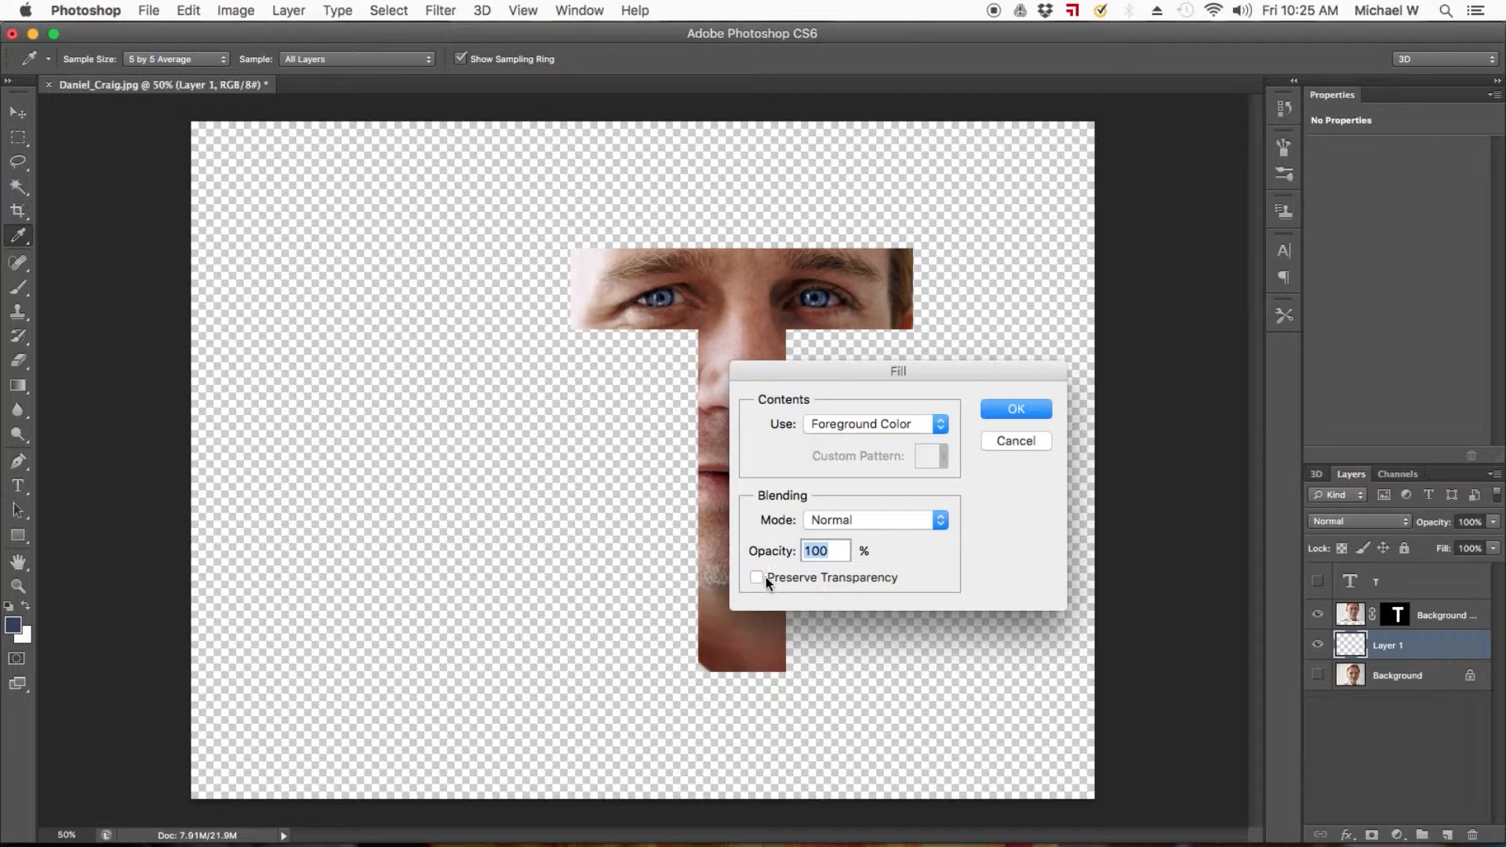
left_click(1016, 408)
Delete the layer mask from the Background copy and move the photo back to cover the whole canvas.
left_click(17, 117)
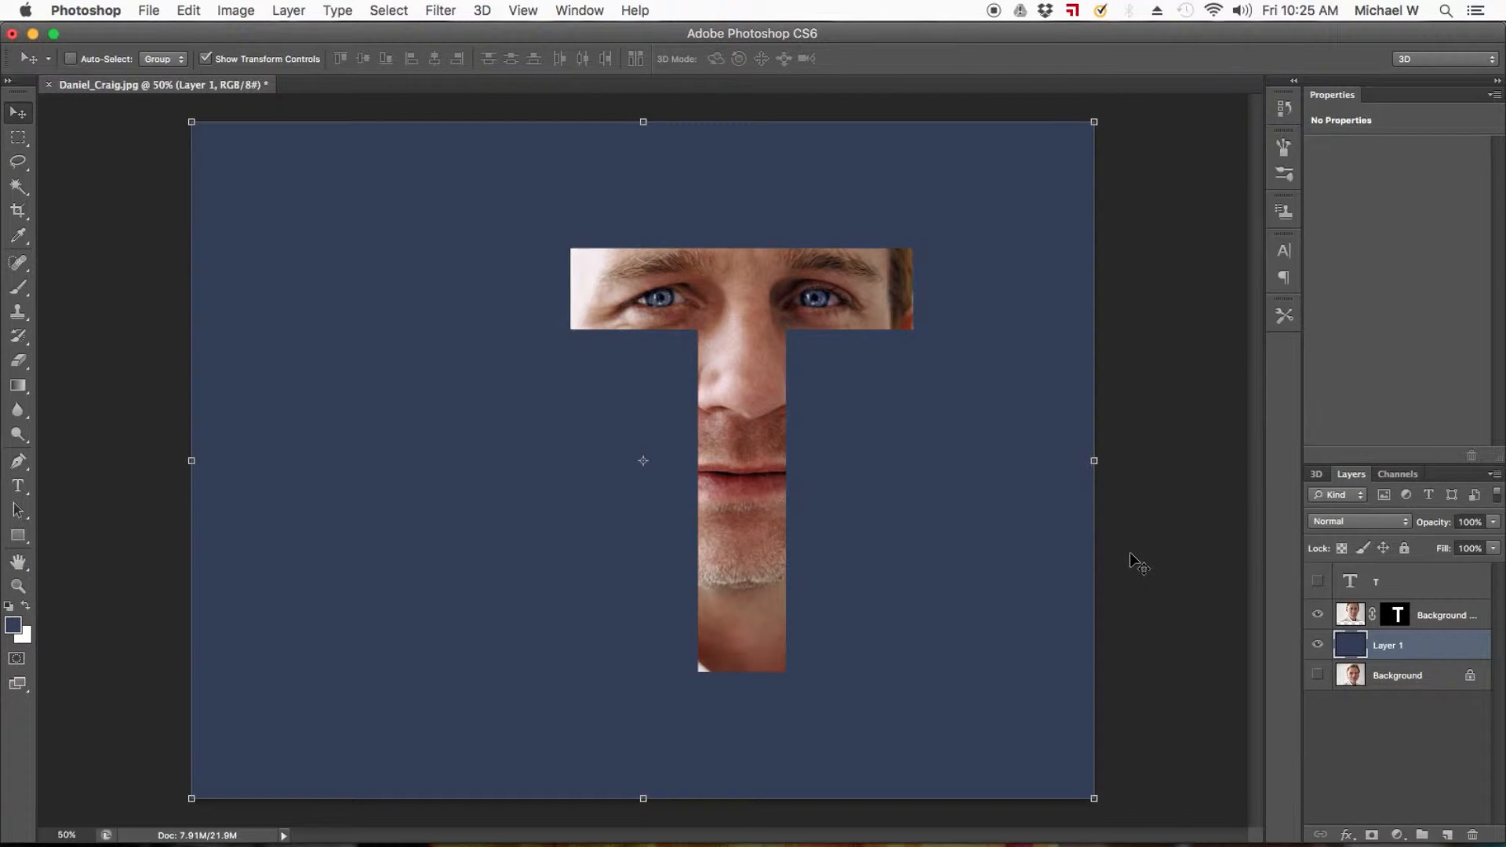
left_click(1353, 616)
left_click(1411, 618)
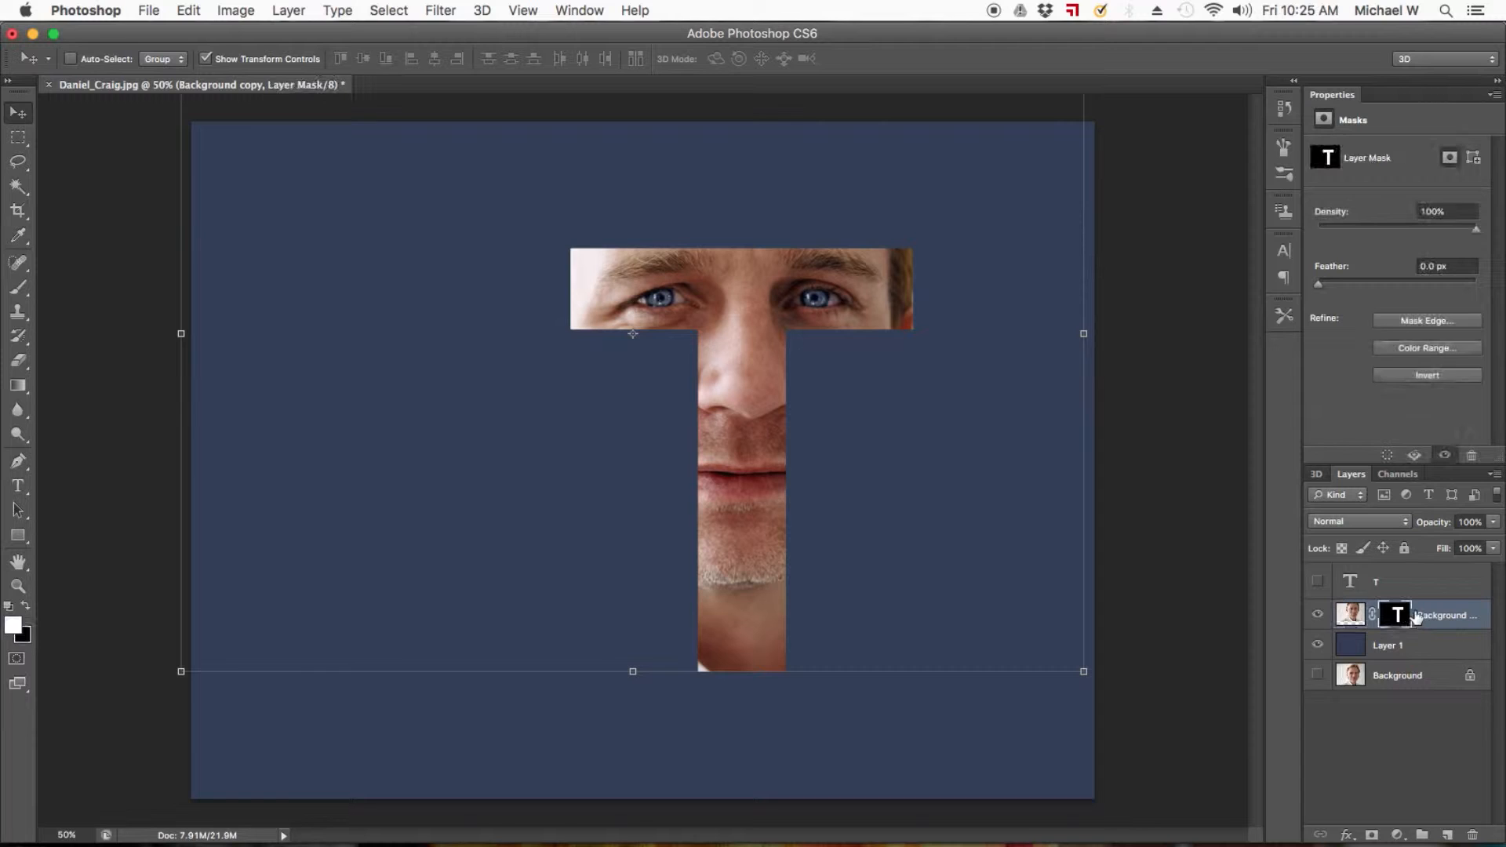
right_click(1393, 623)
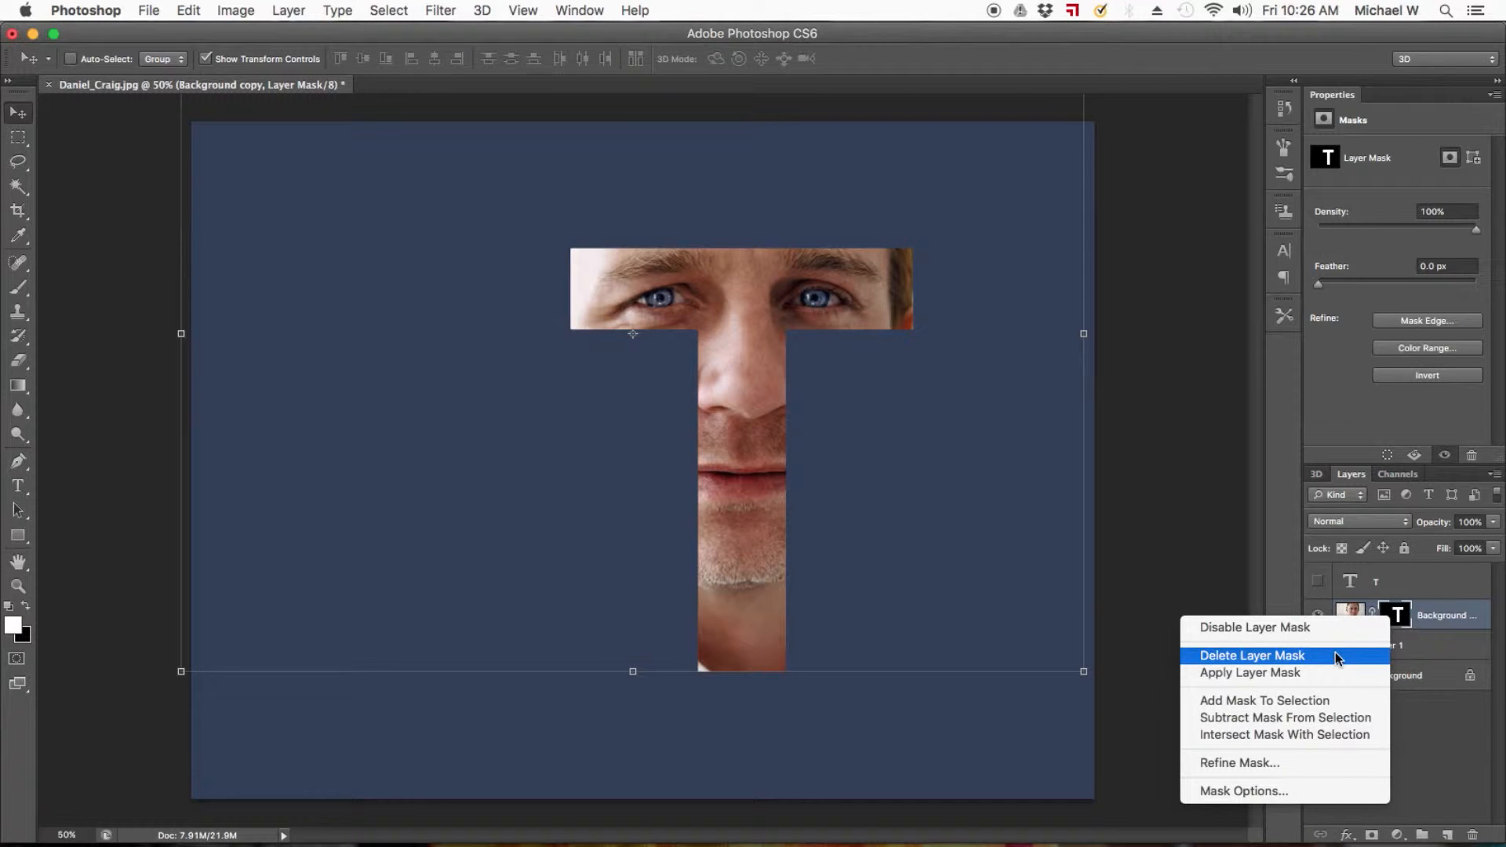
left_click(1415, 553)
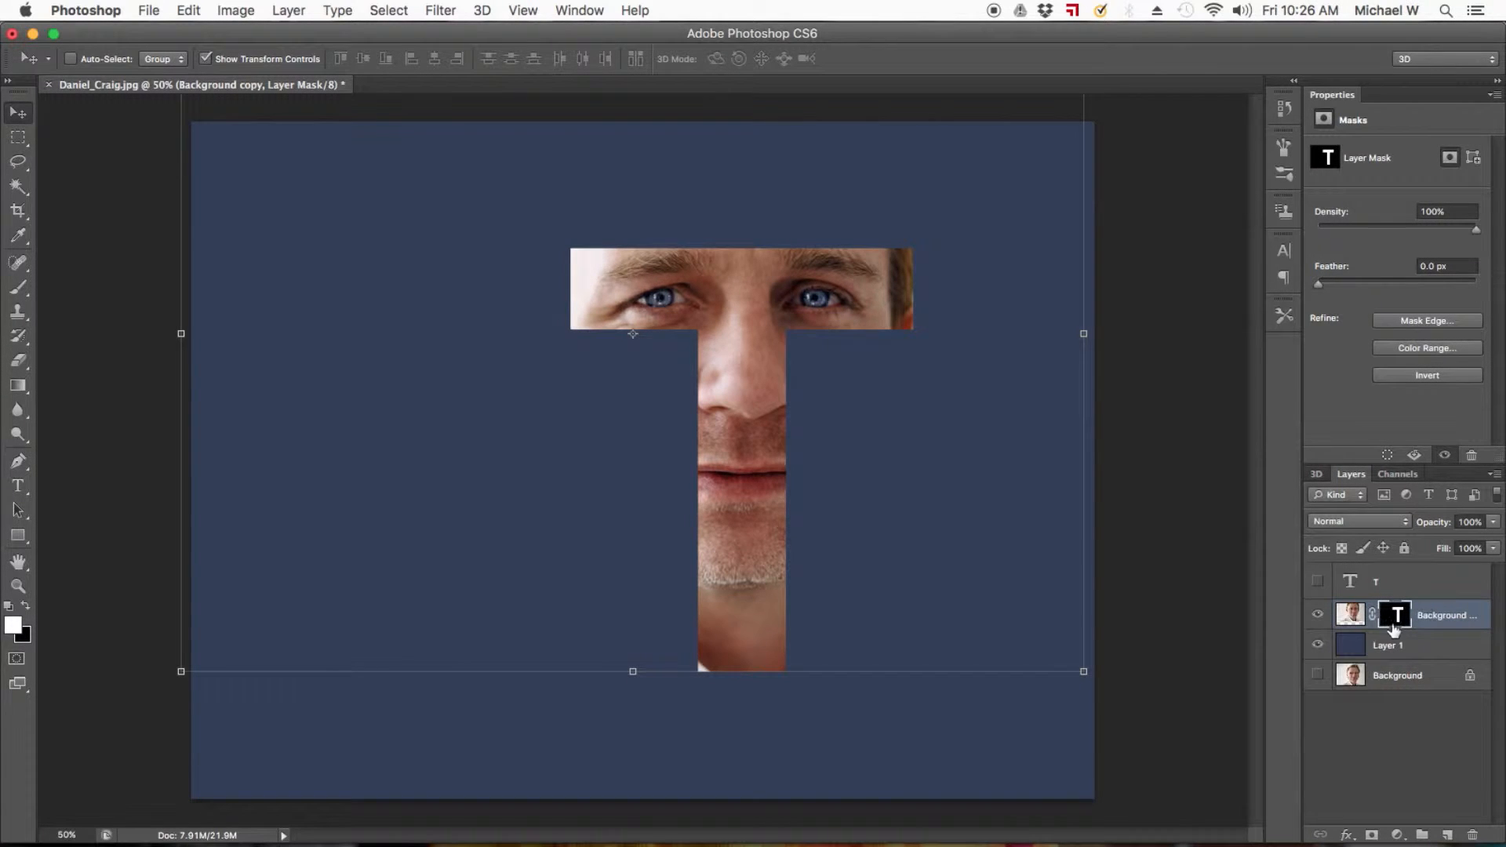
right_click(1403, 623)
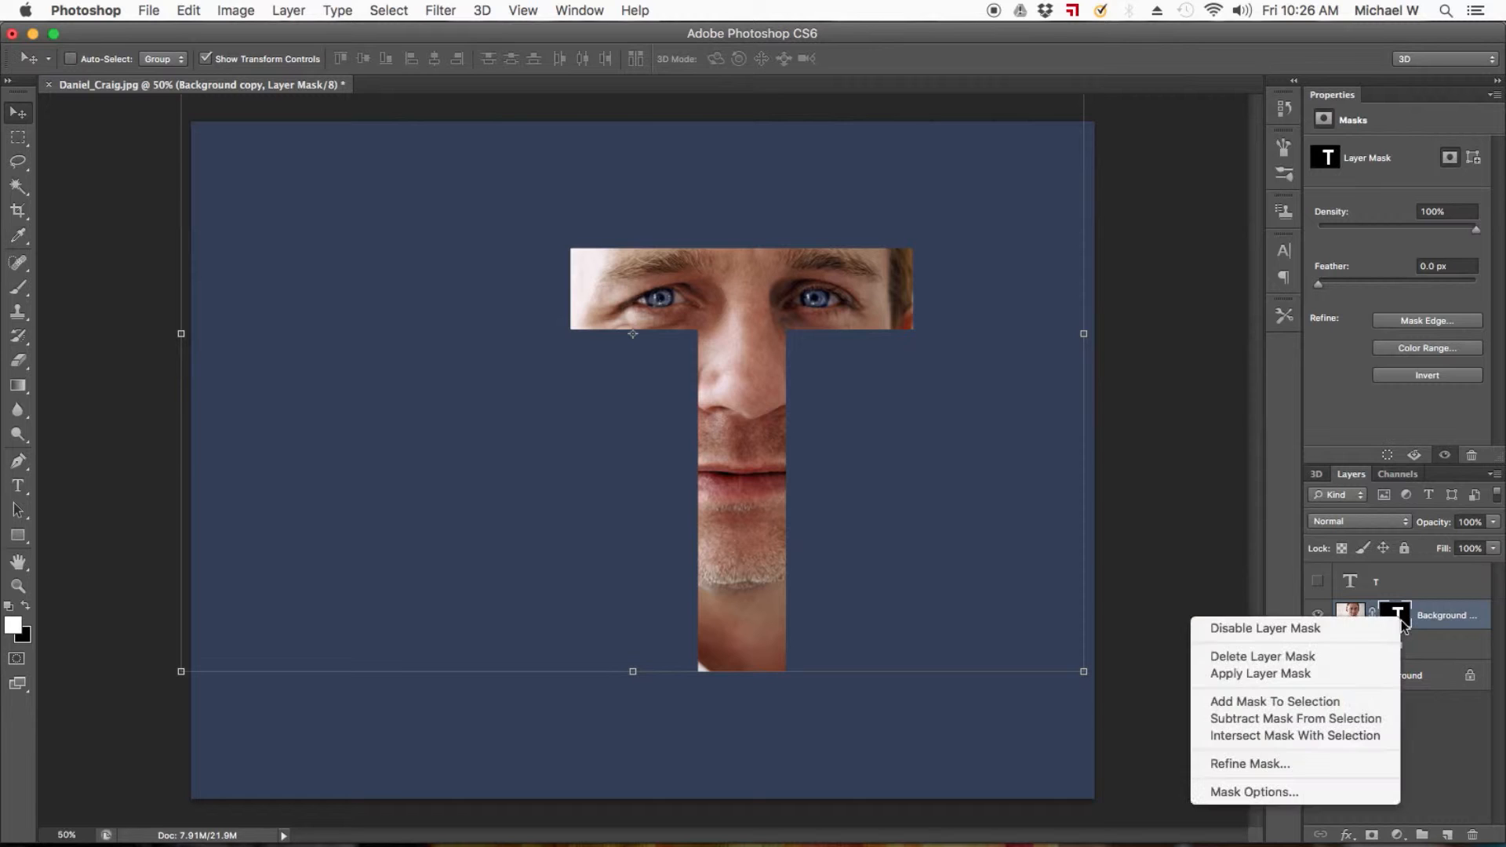
left_click(1346, 658)
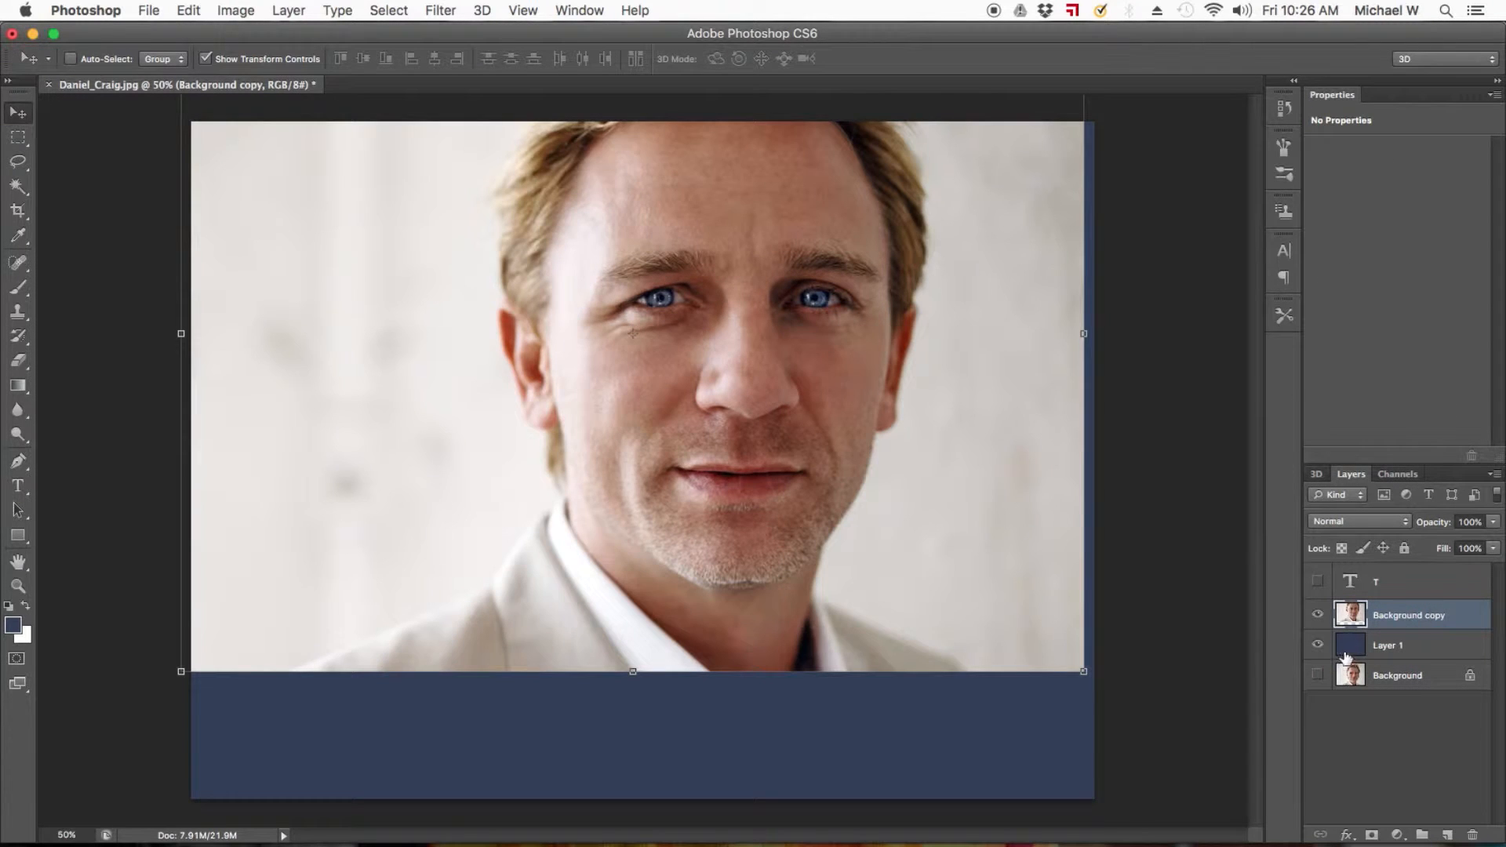
left_click_drag(802, 322, 813, 455)
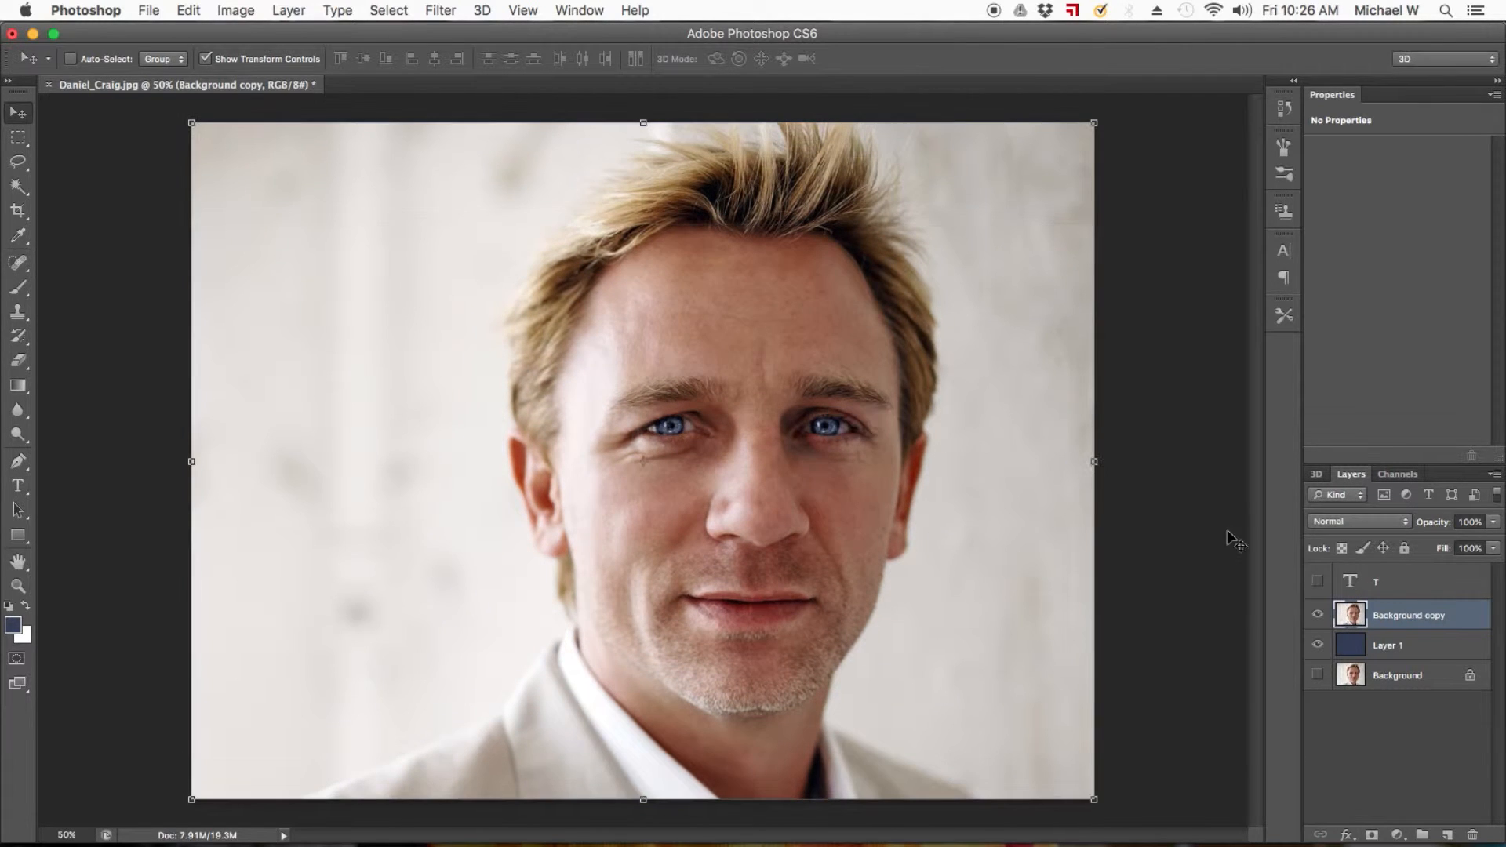
Show the T text layer and replace its letter with 00.
left_click(1388, 648)
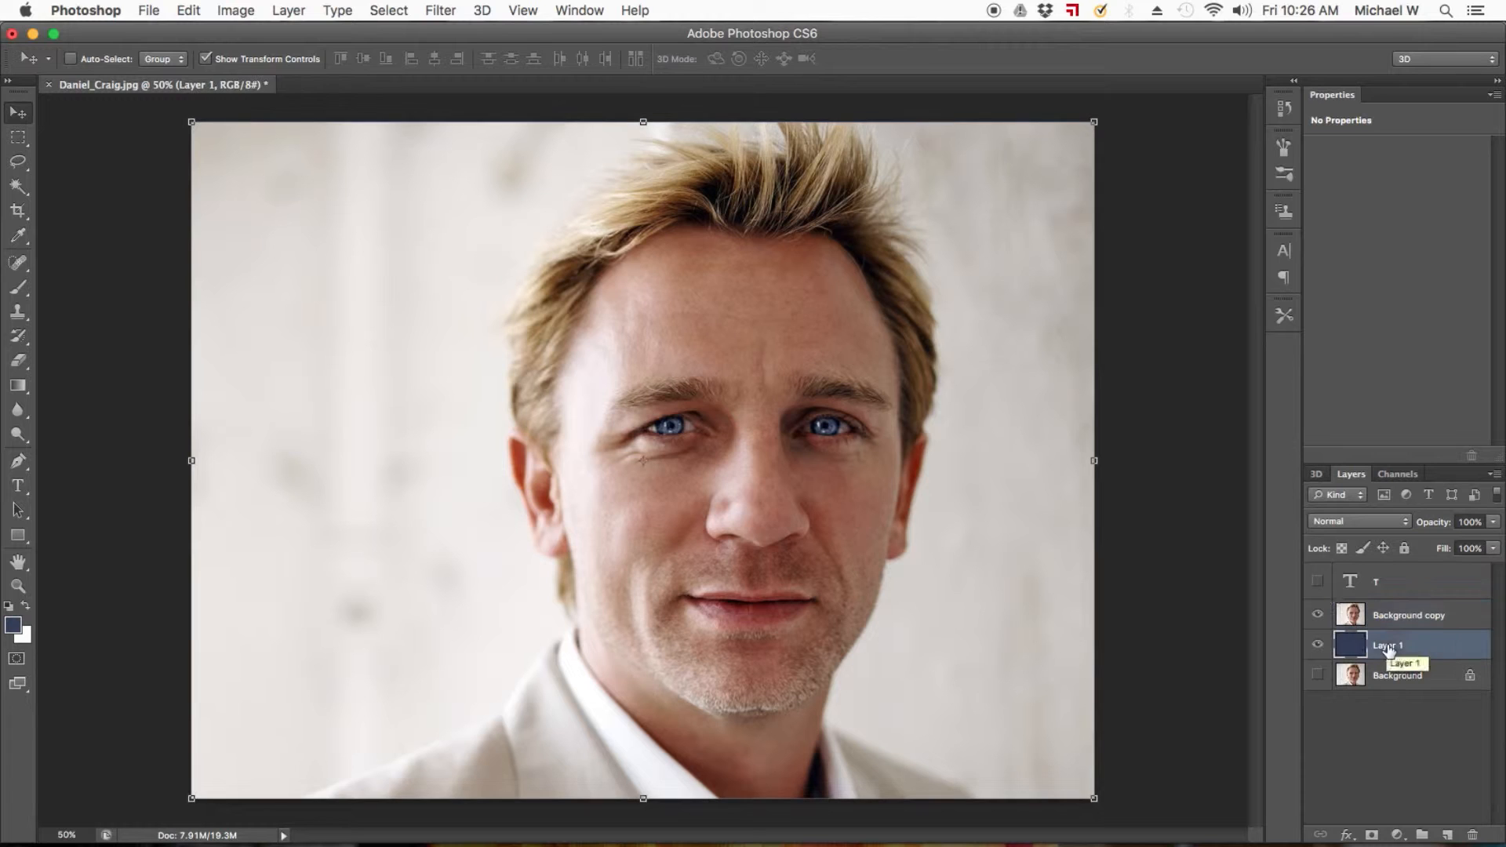
left_click(1321, 583)
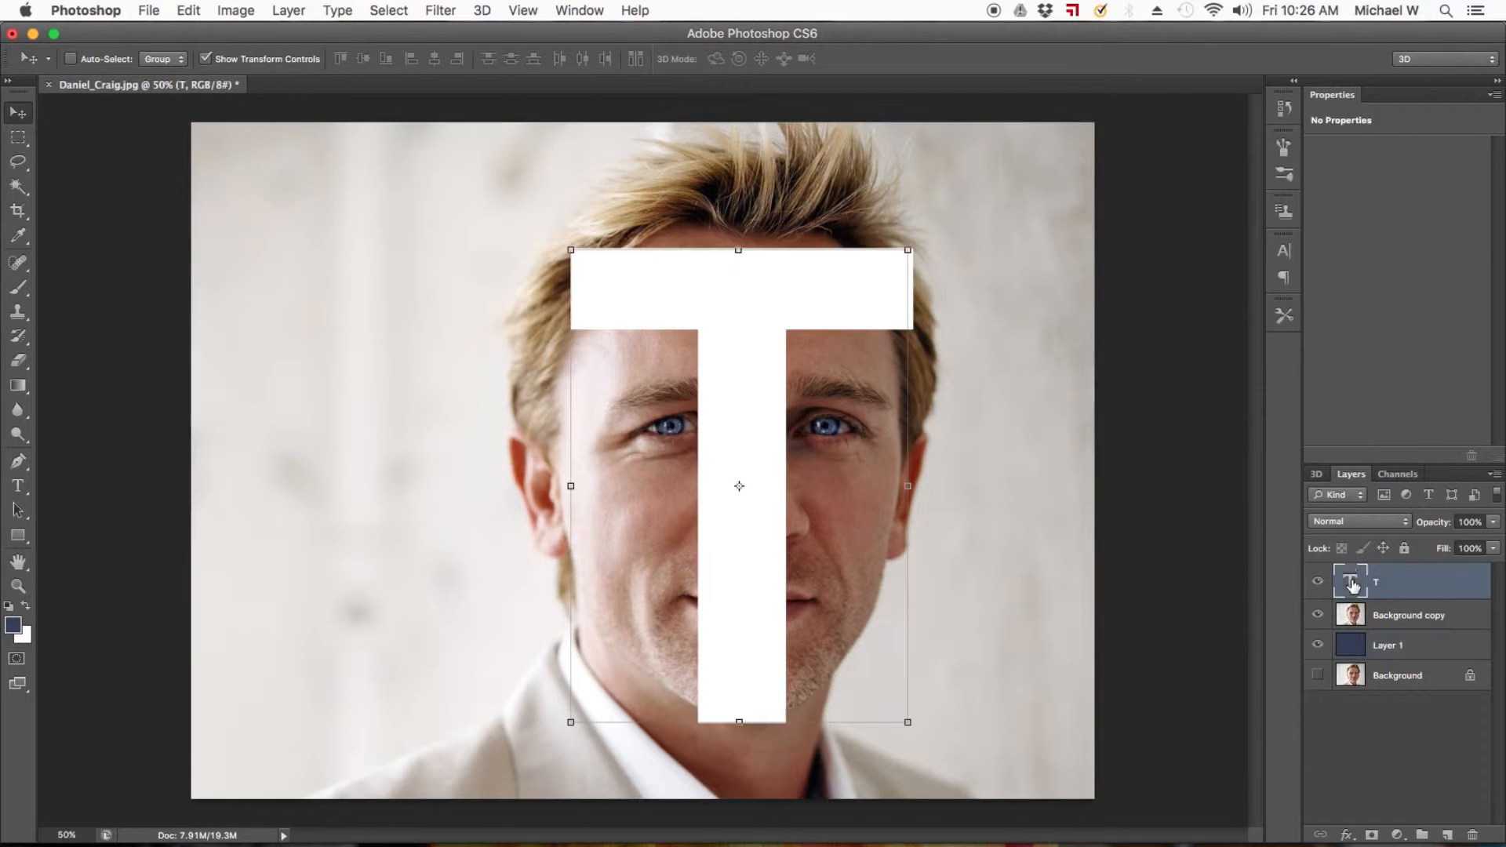
double_click(1351, 580)
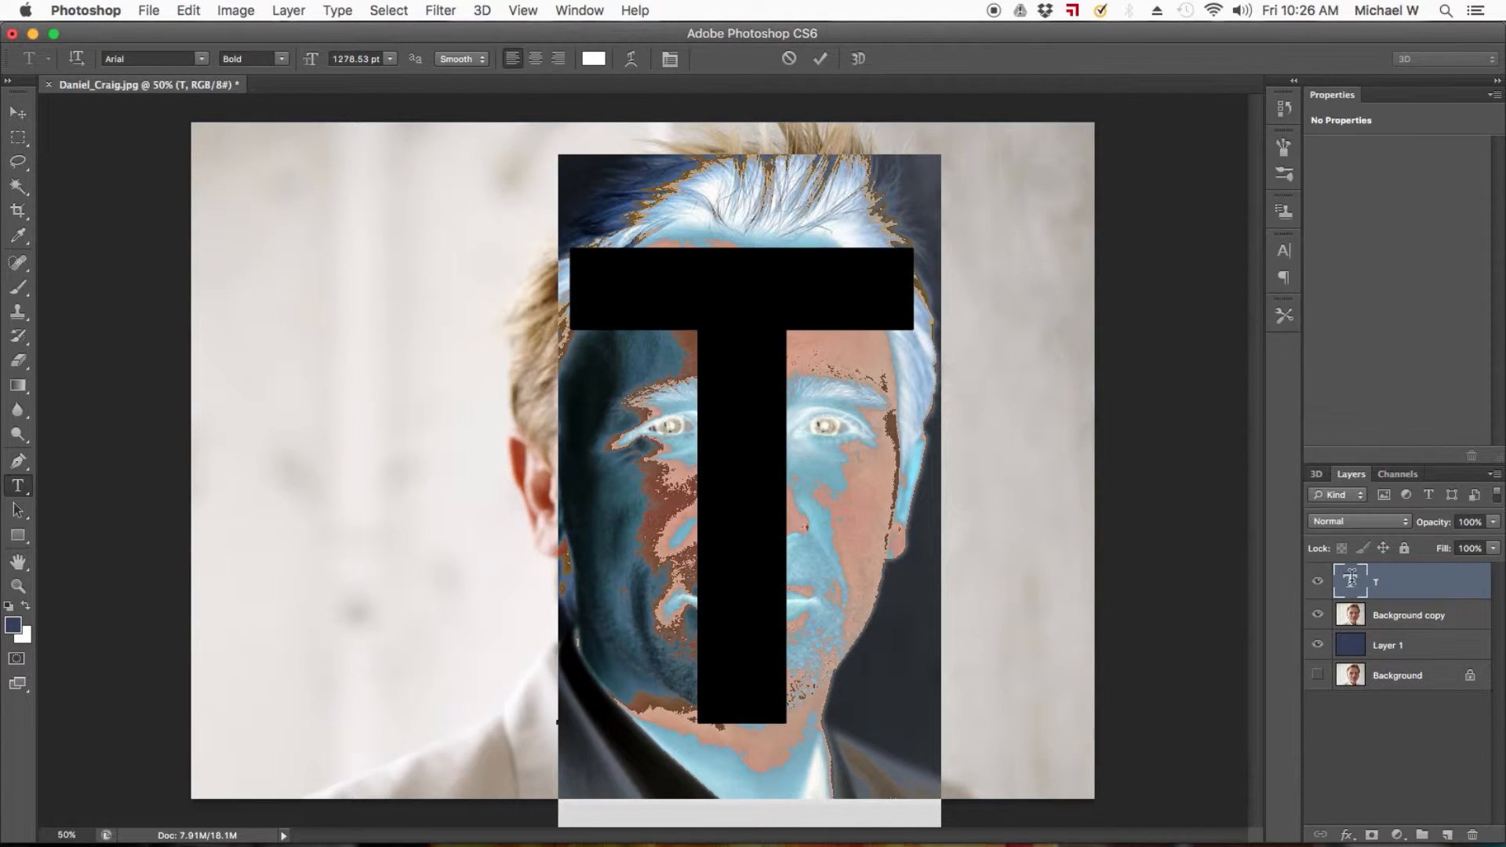
type("00")
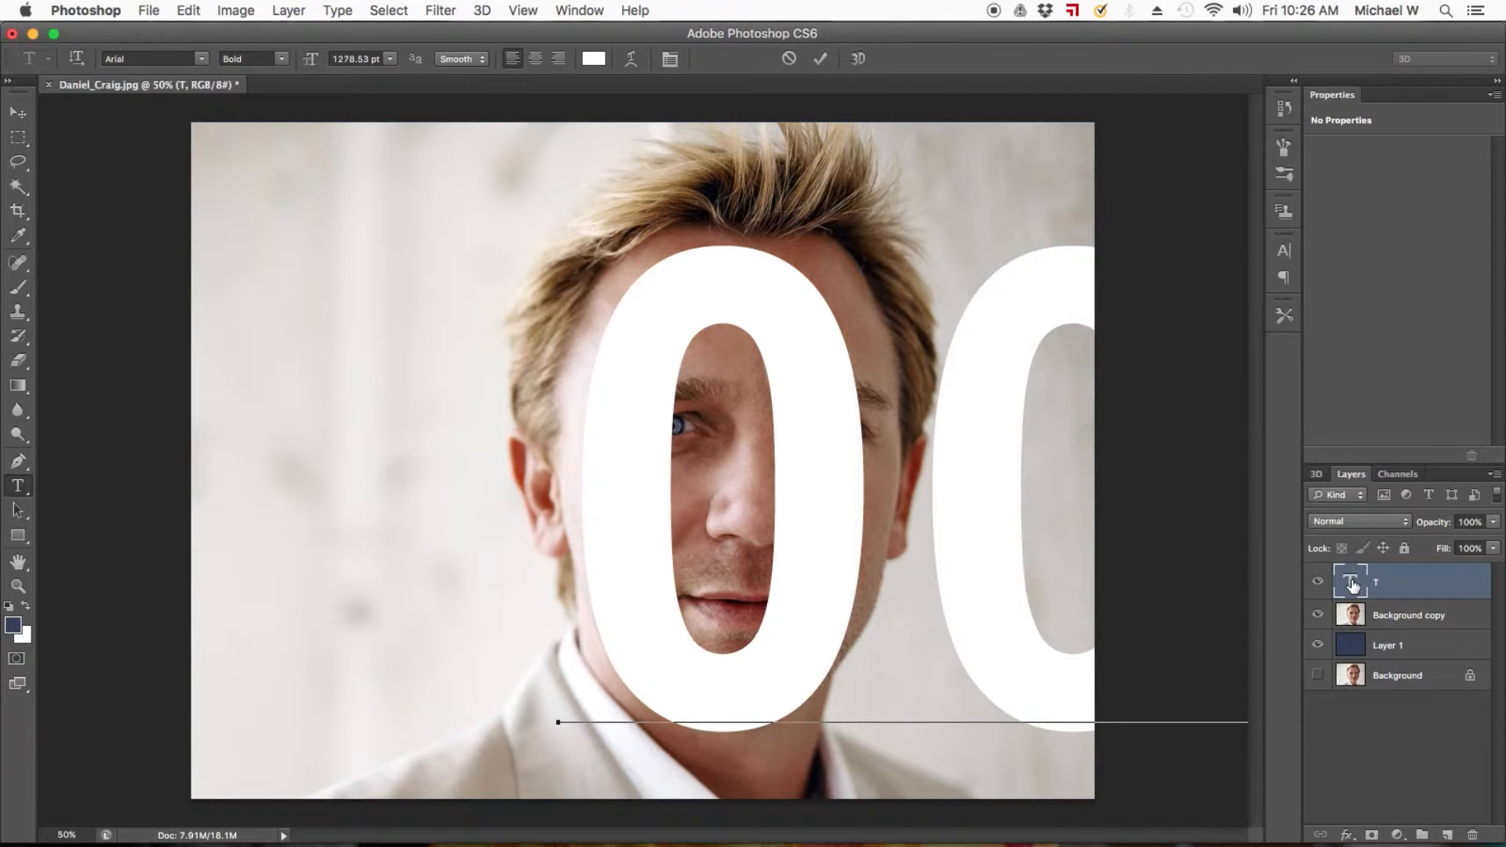
key("Return")
type("DO")
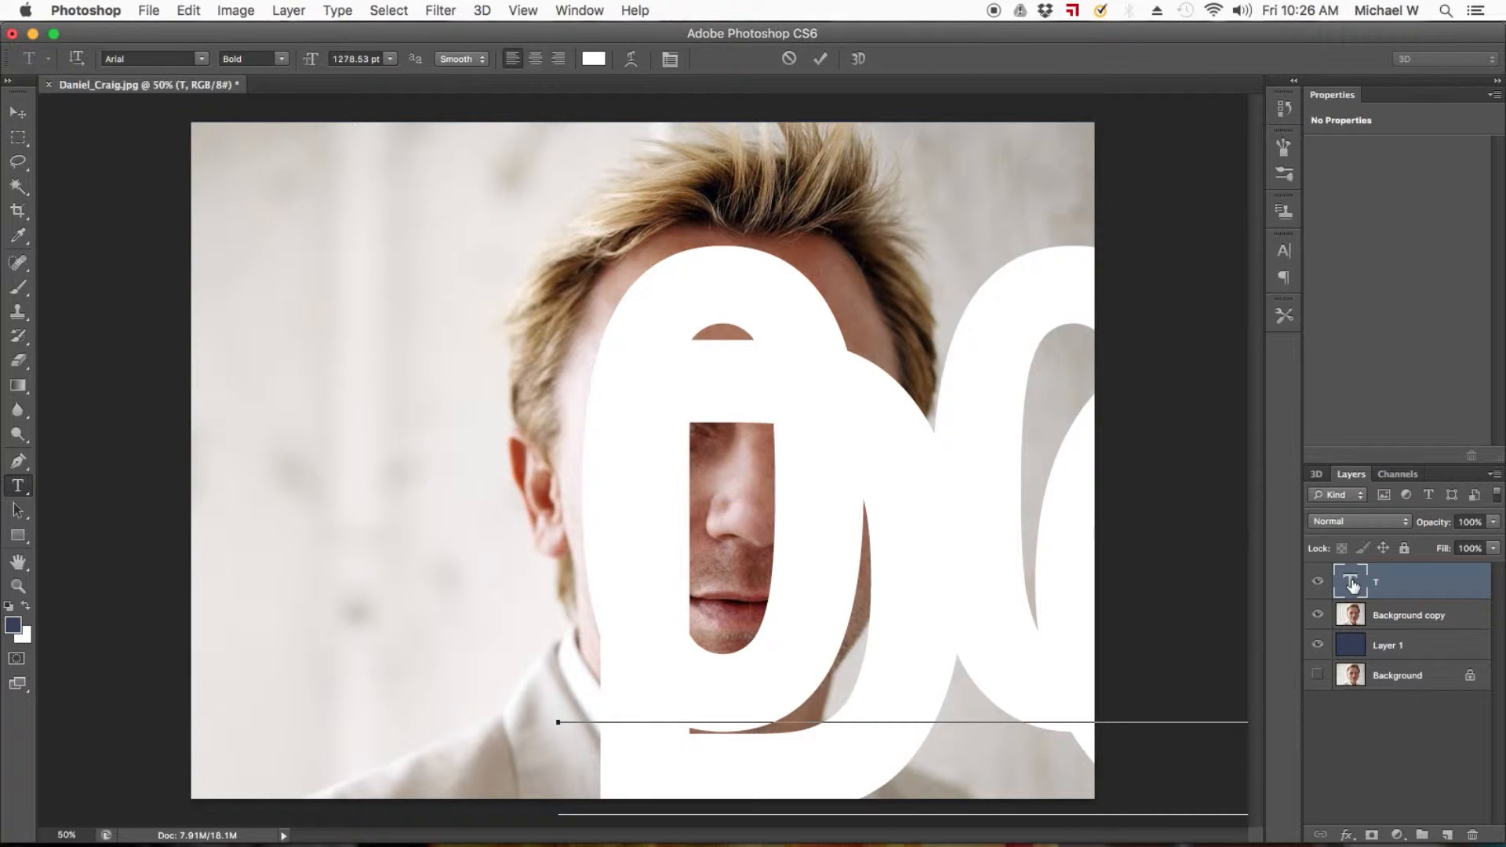
key("BackSpace")
key("BackSpace")
key("BackSpace")
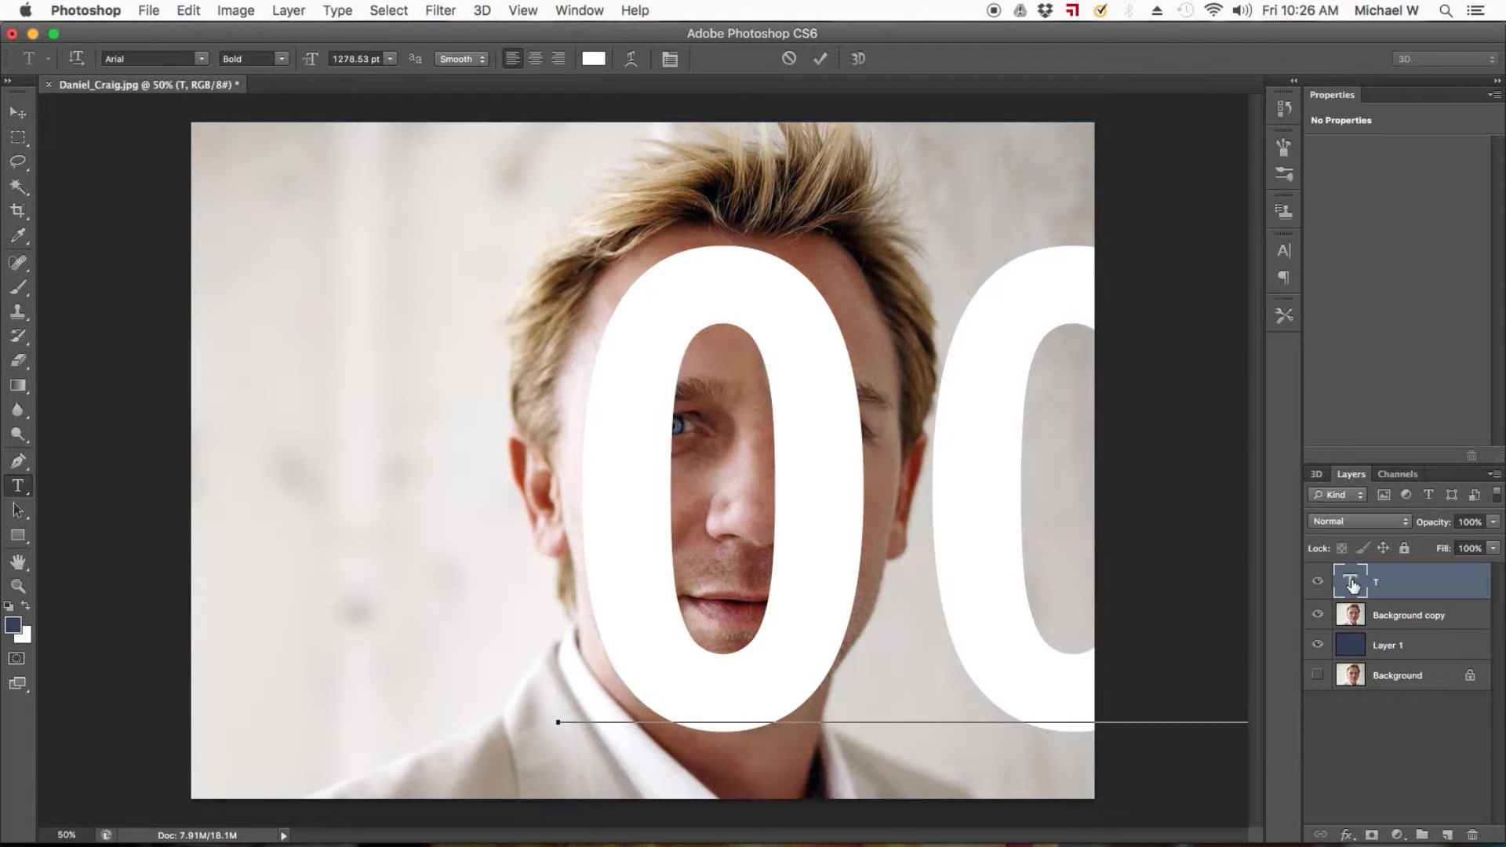
Add James and Bond on two separate lines below the 00.
key("Return")
type("James")
key("Return")
type("Bond")
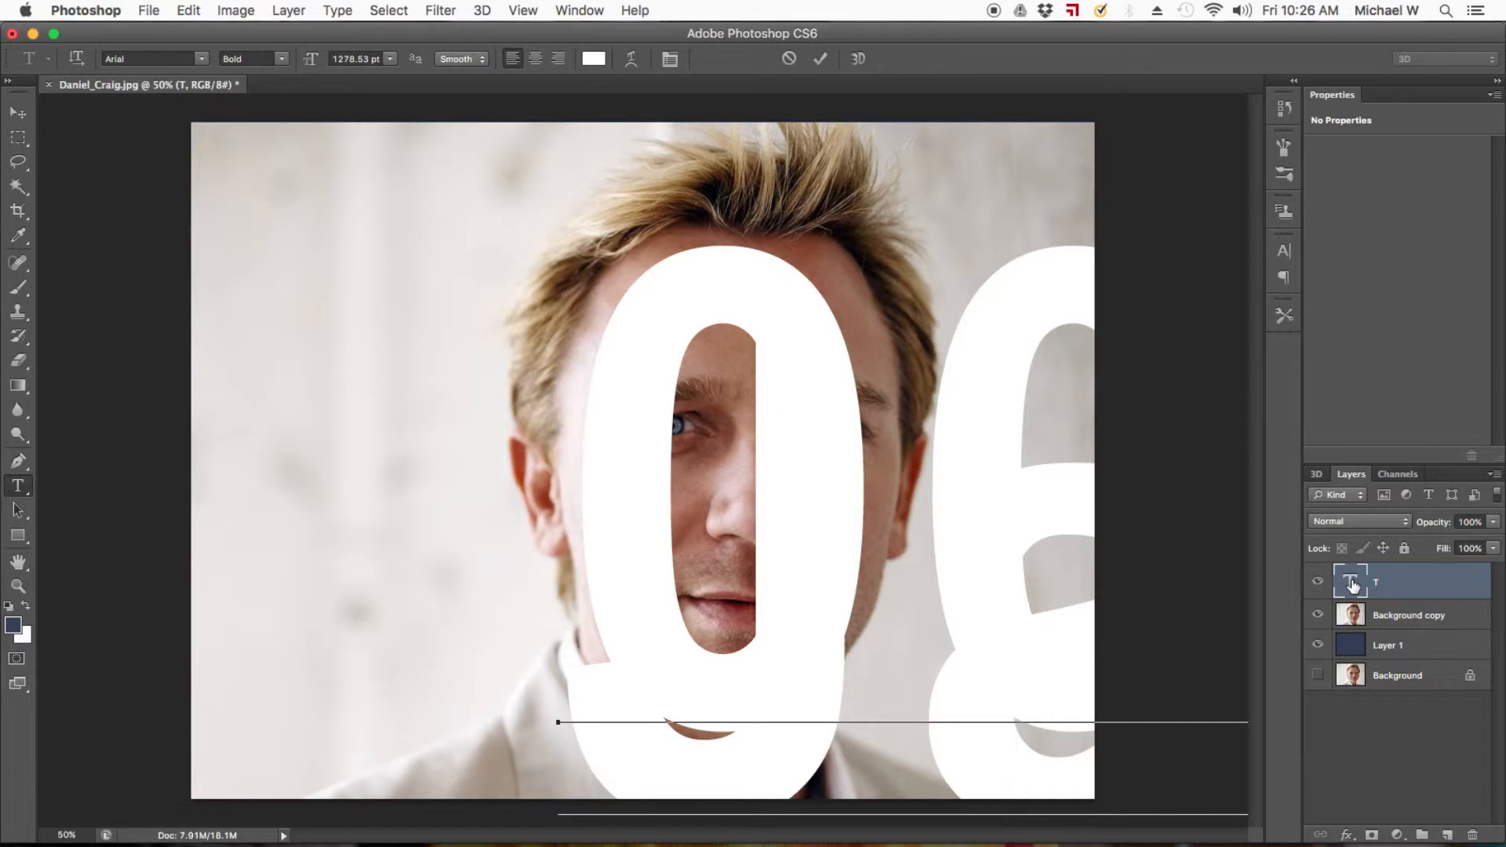
Set all the text in the layer to a 200 pt font size with 180 pt leading.
key("super+a")
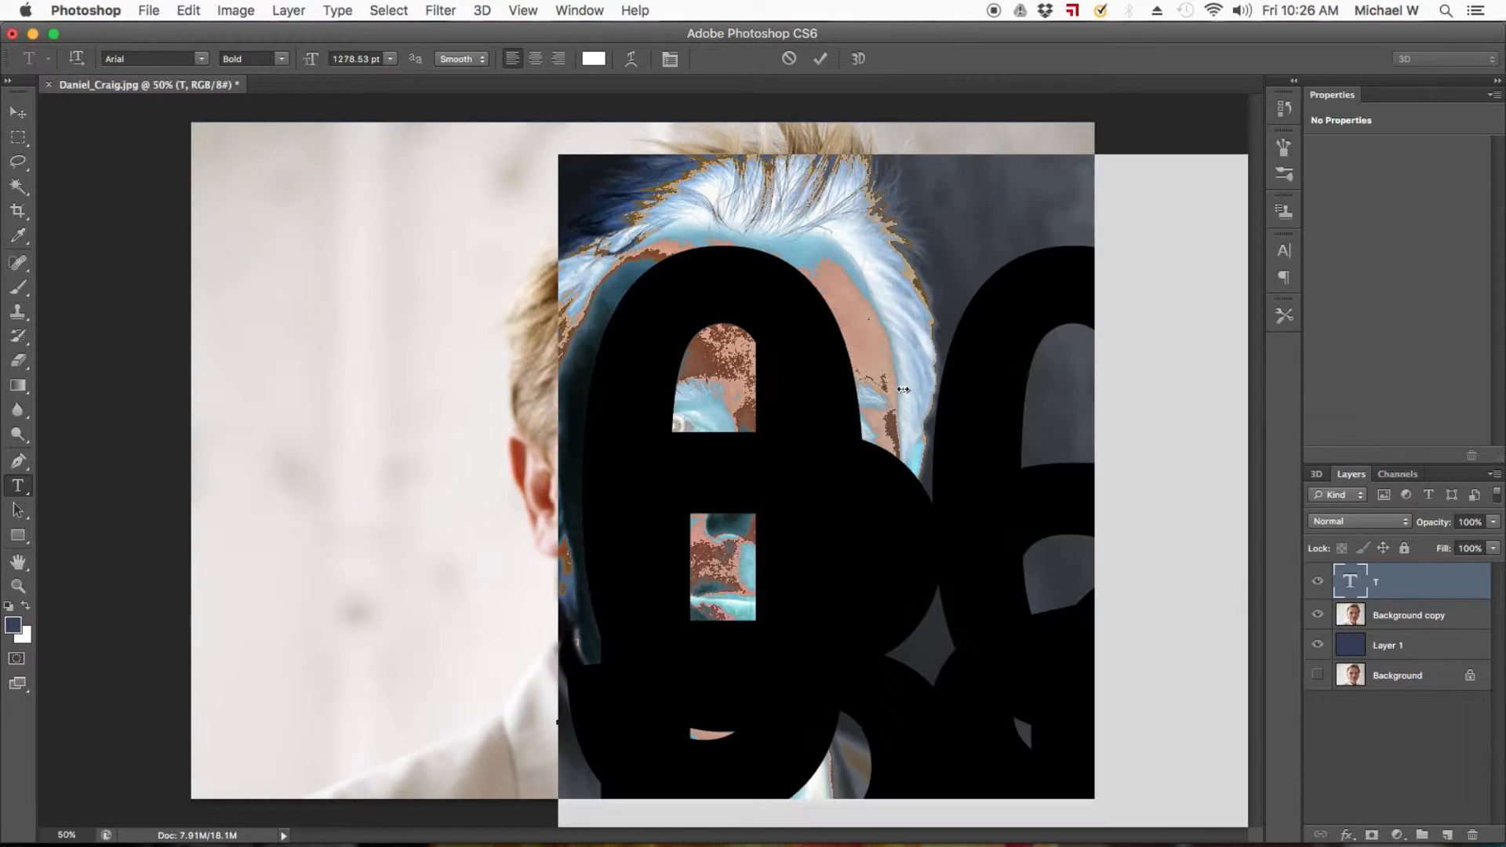
left_click(596, 9)
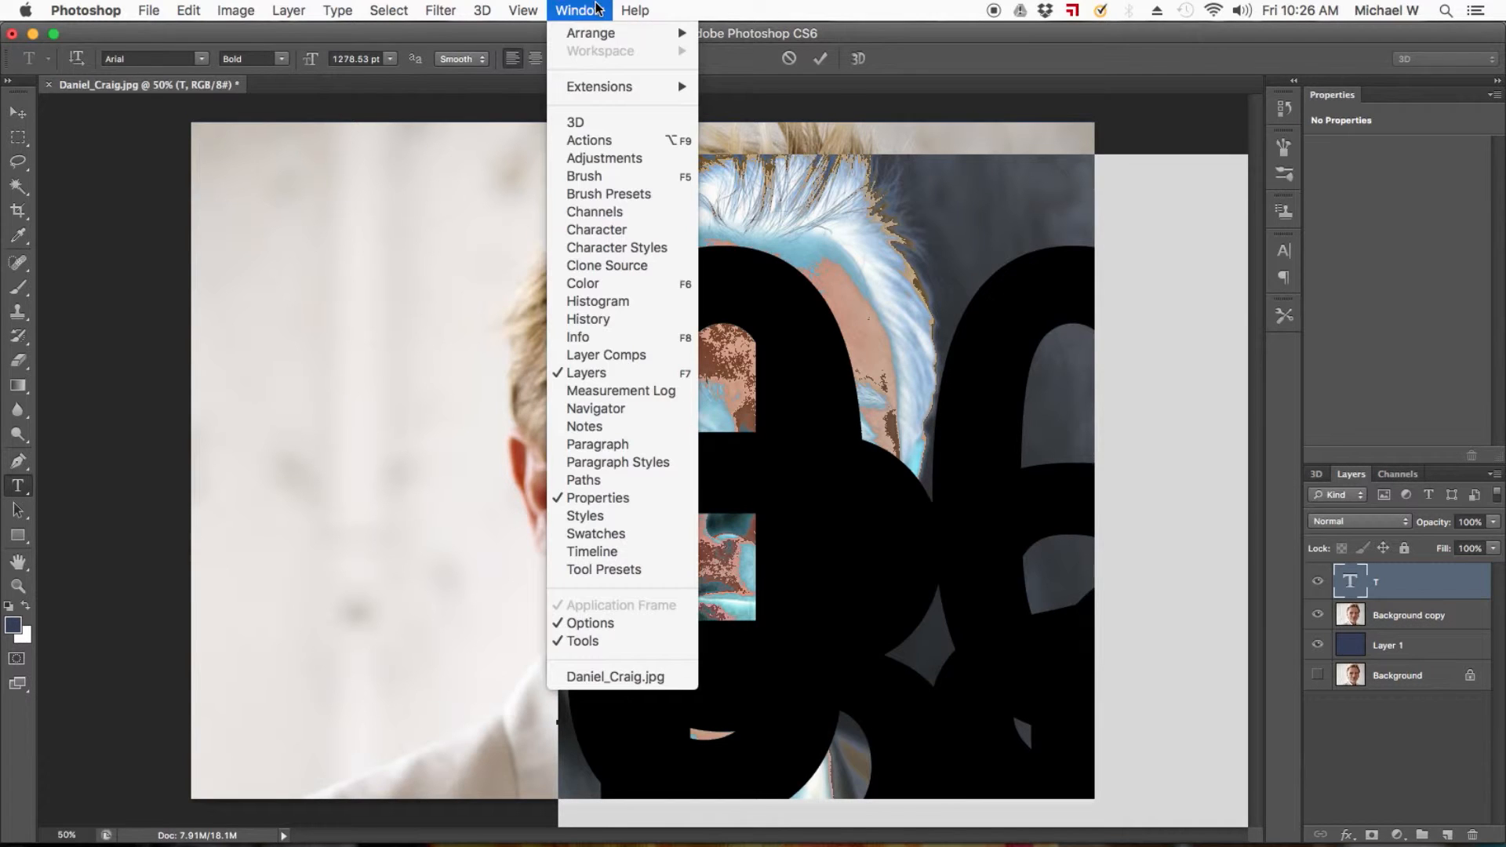
left_click(596, 230)
left_click(1111, 286)
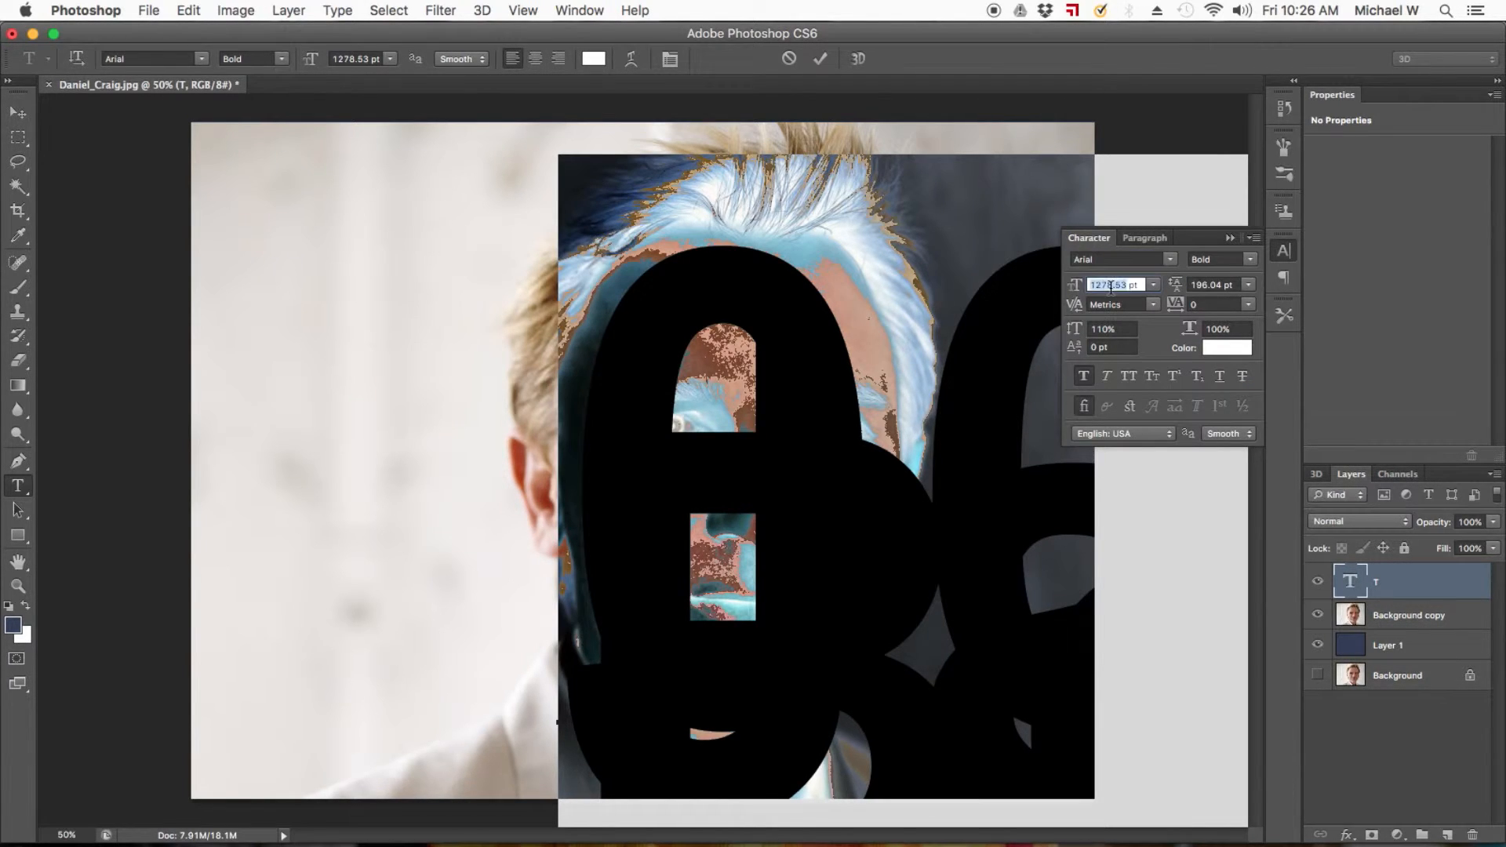
type("200")
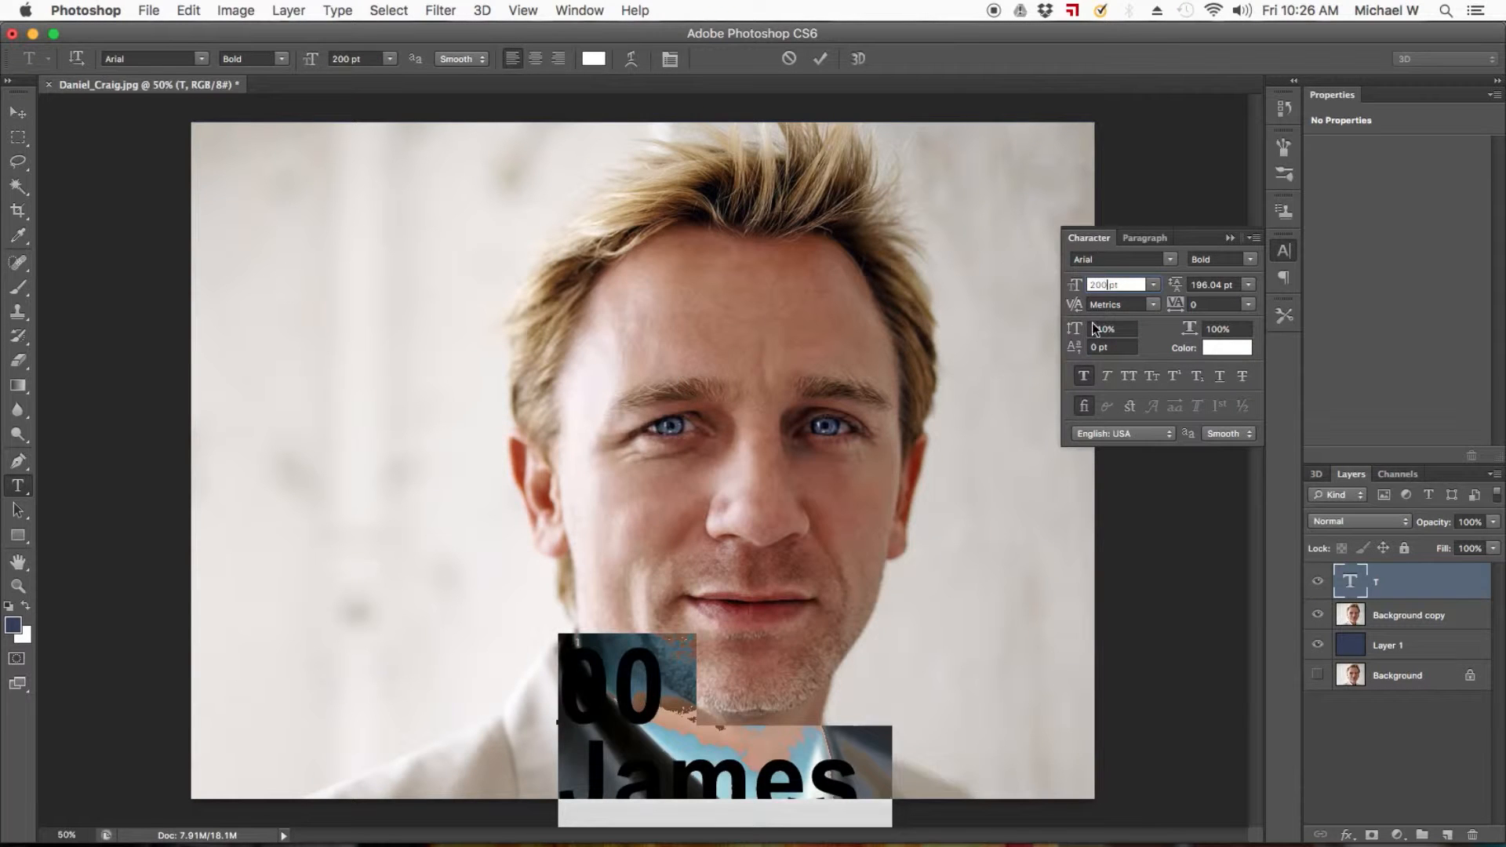
left_click(1212, 284)
type("180")
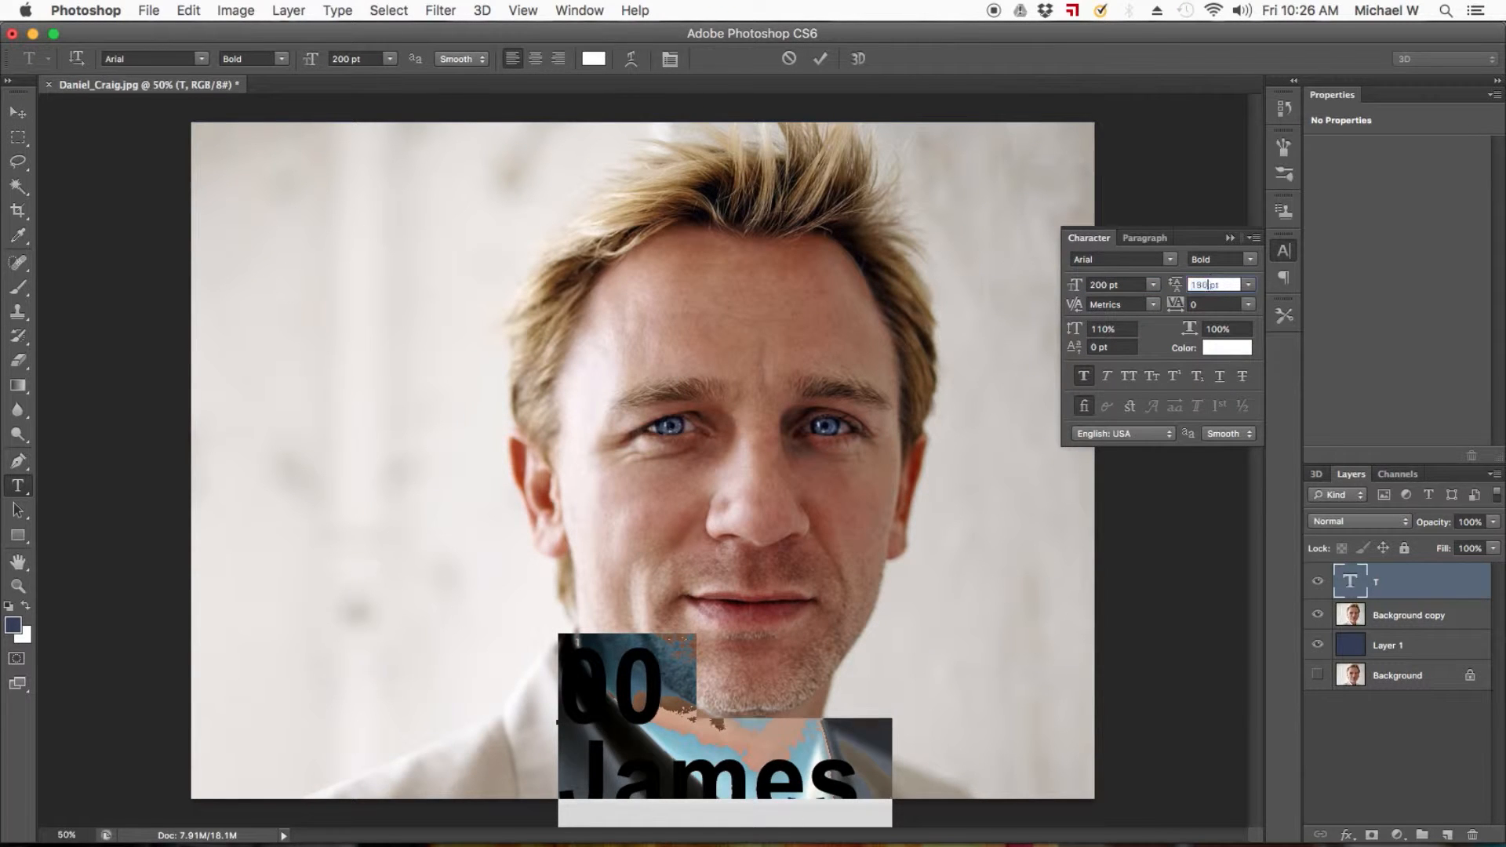
Finish the text edit and move the text block up onto the lower half of the face.
left_click(19, 135)
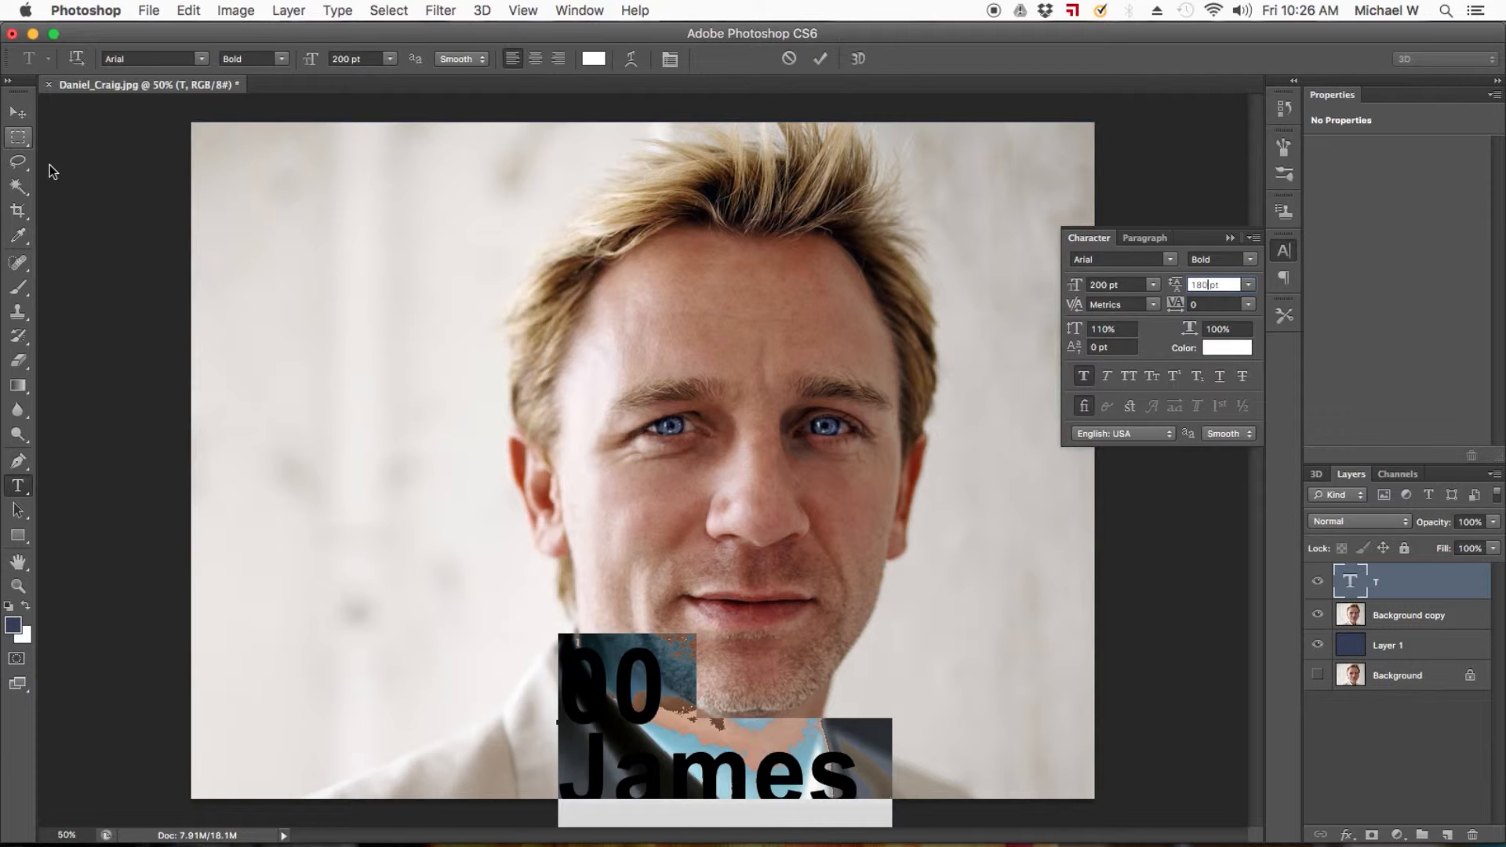
left_click_drag(620, 704, 697, 558)
key("super+d")
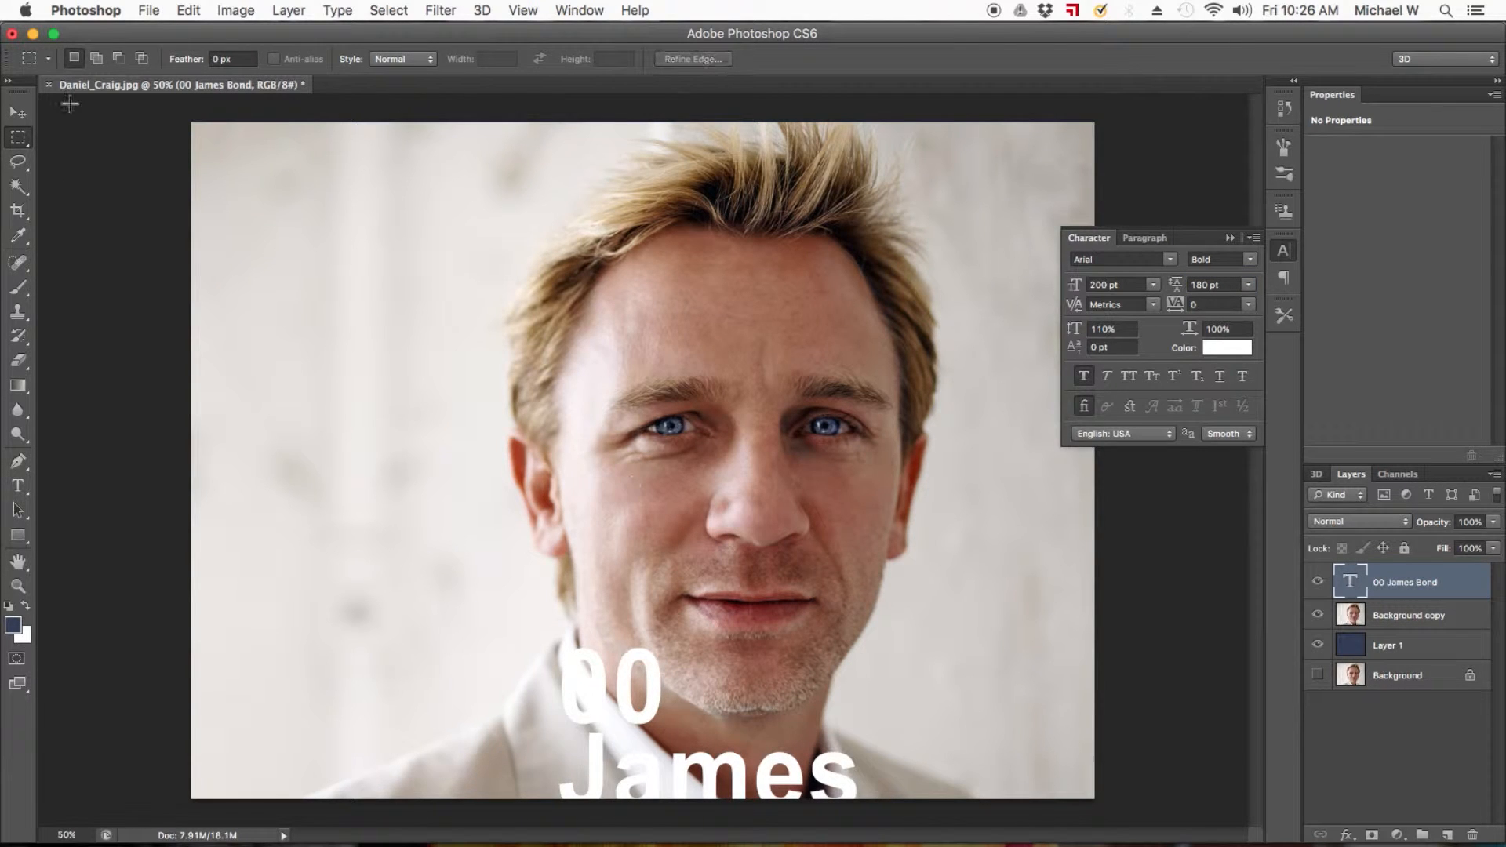
key("v")
left_click_drag(688, 610, 809, 338)
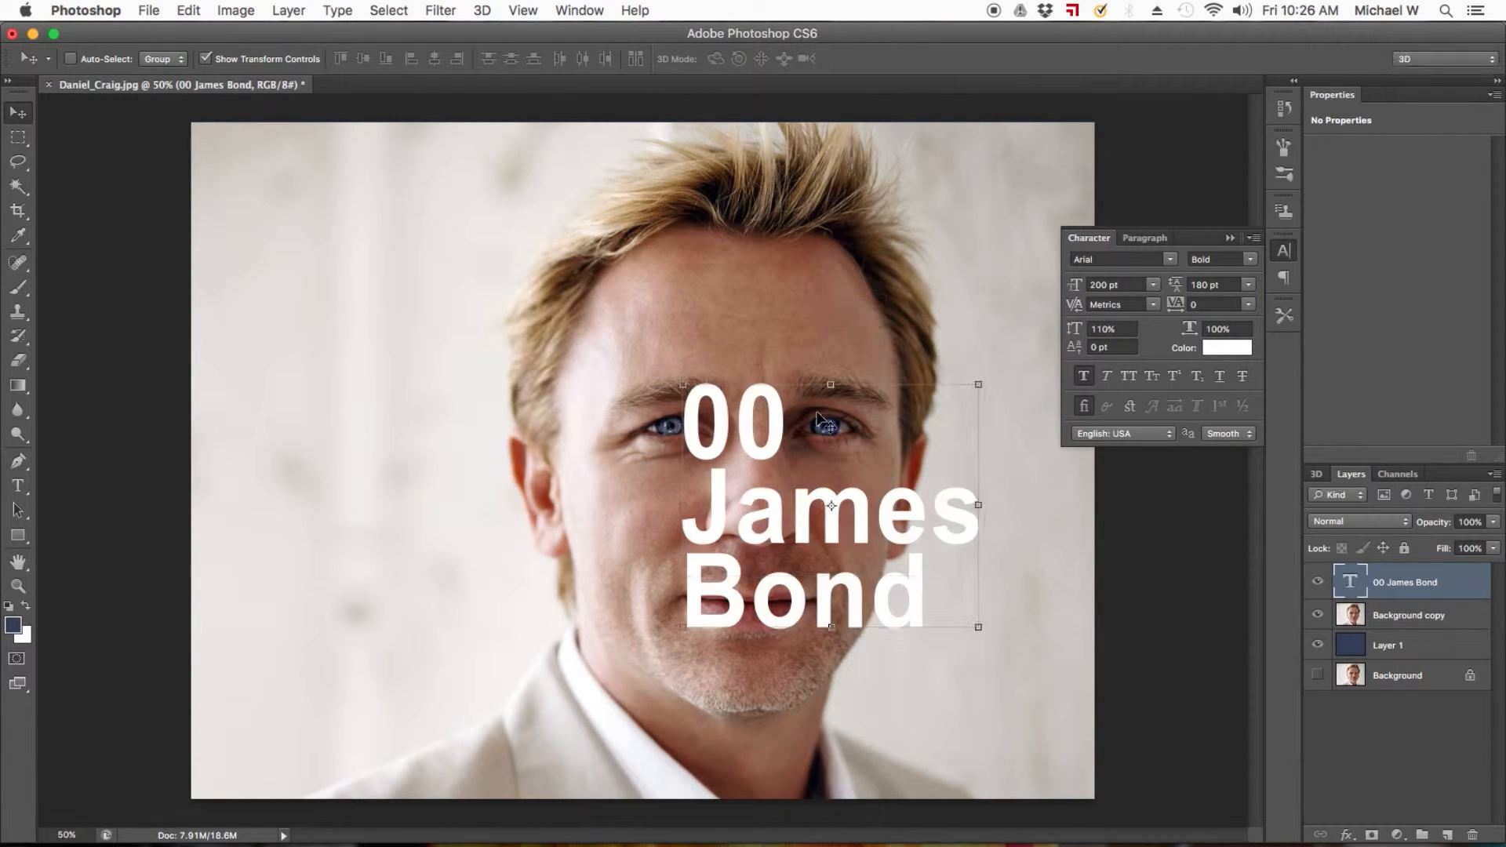
Add a 7 after the 00 in the text layer and commit the edit.
double_click(1367, 587)
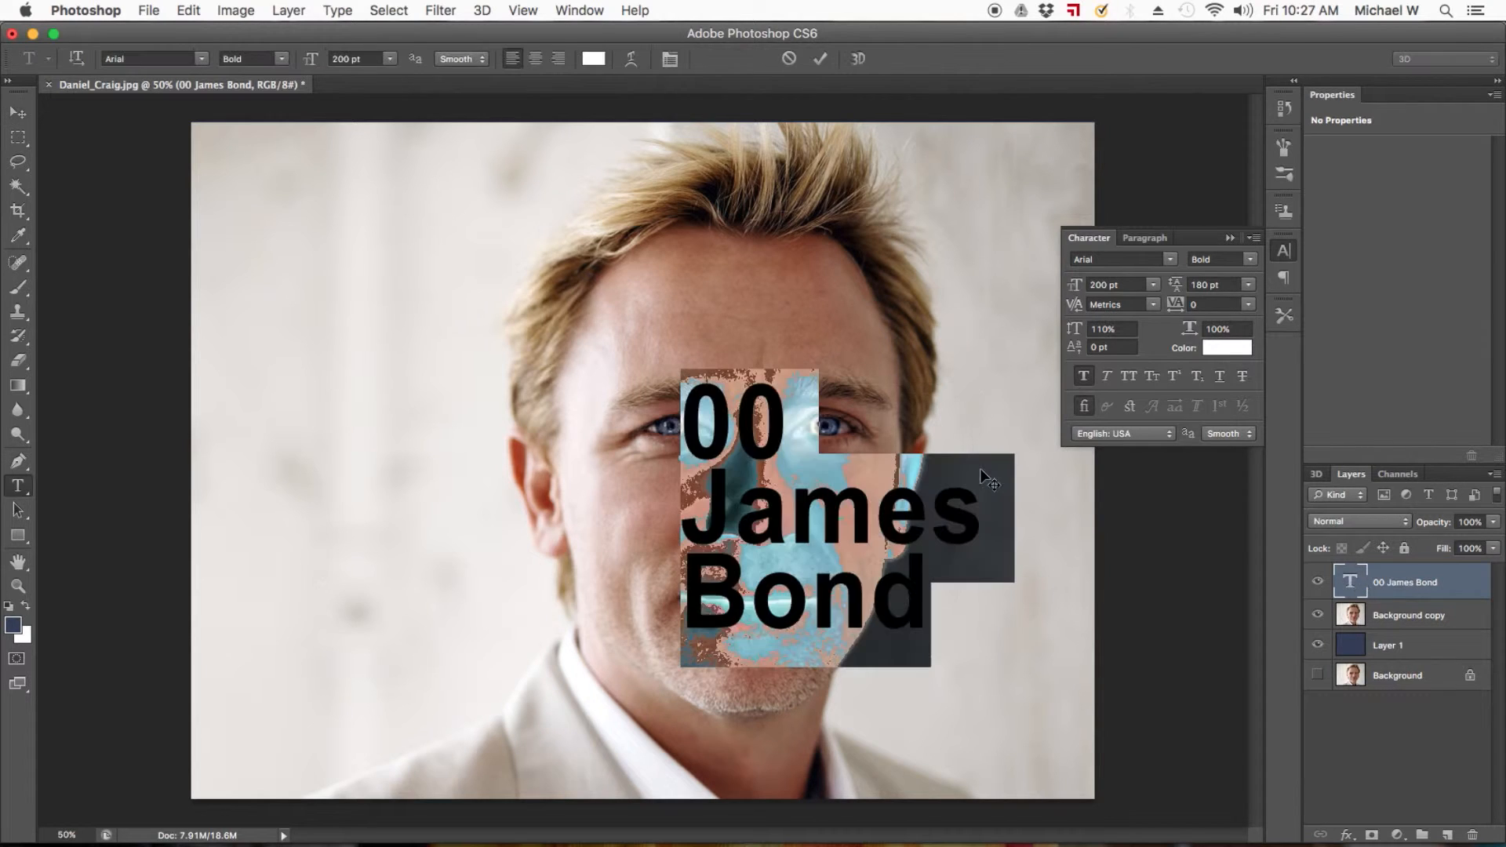
left_click(785, 425)
type("7")
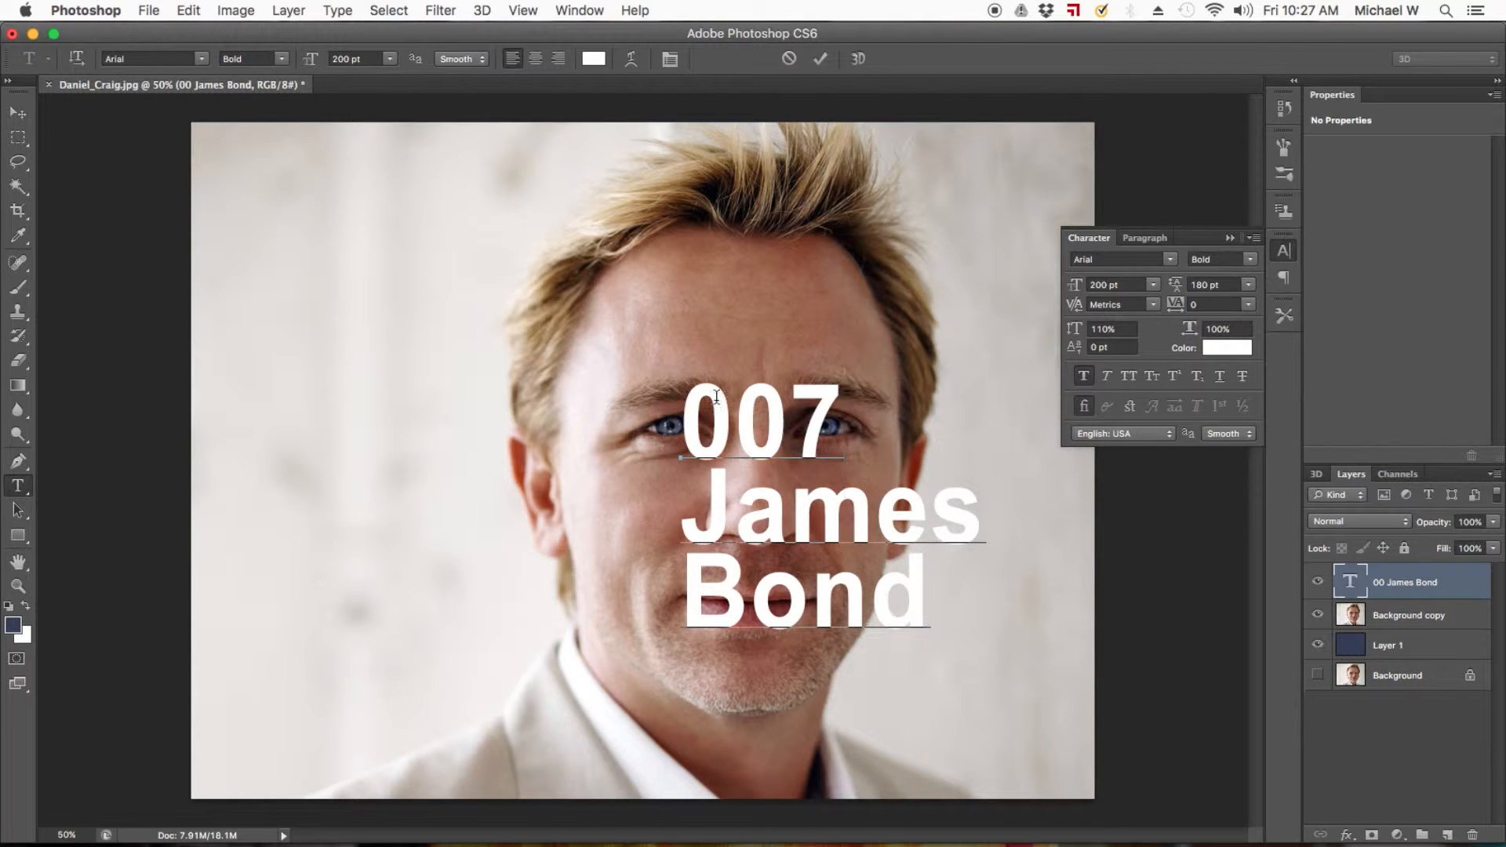
key("super+Return")
key("v")
Set the text layer's font size to 400 pt and its leading to 350 pt.
left_click(1106, 284)
type("400")
key("Tab")
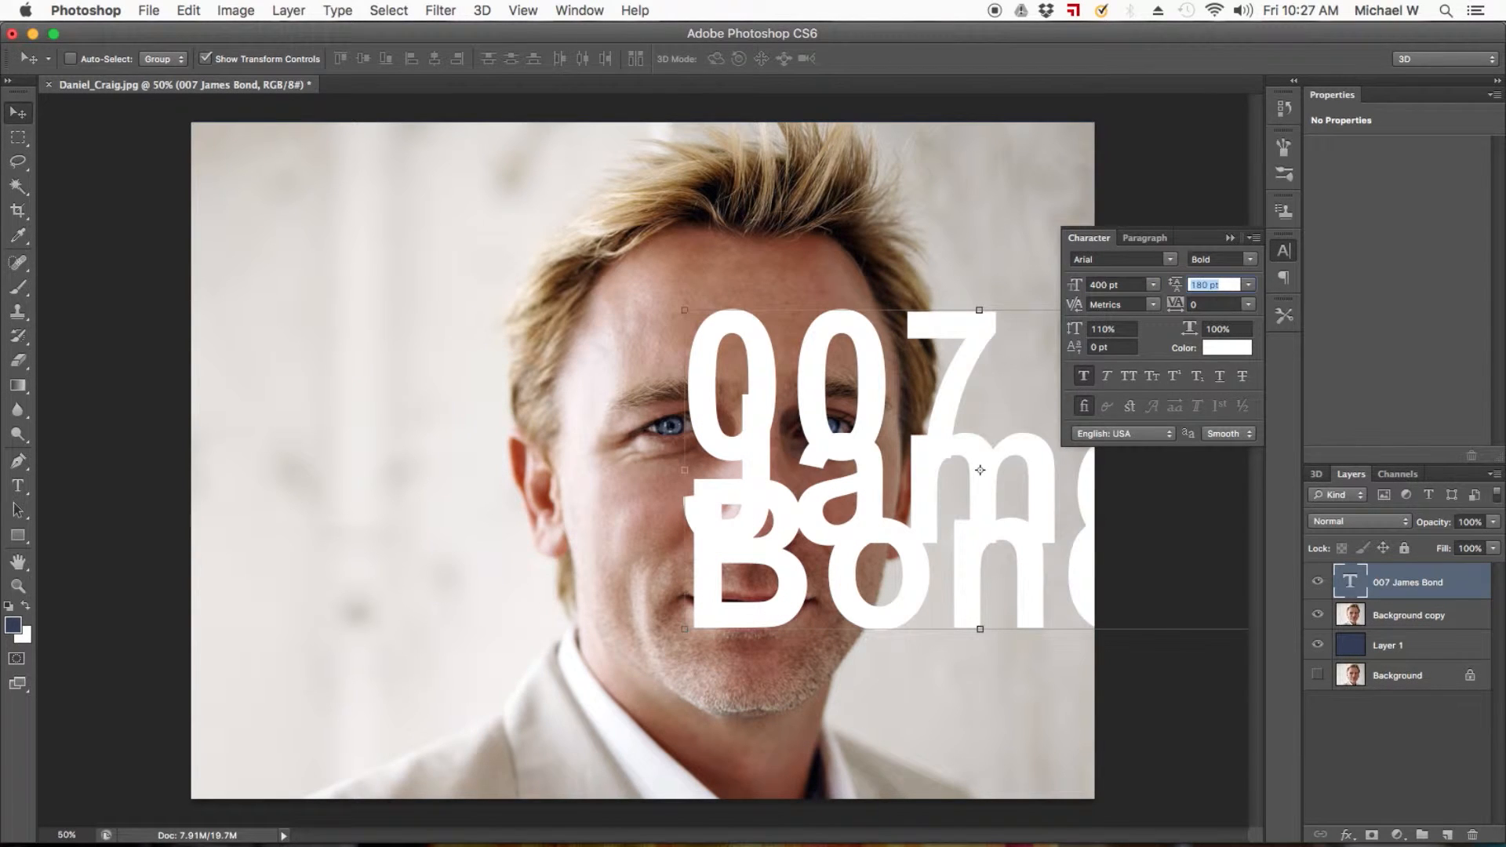
type("380")
key("Return")
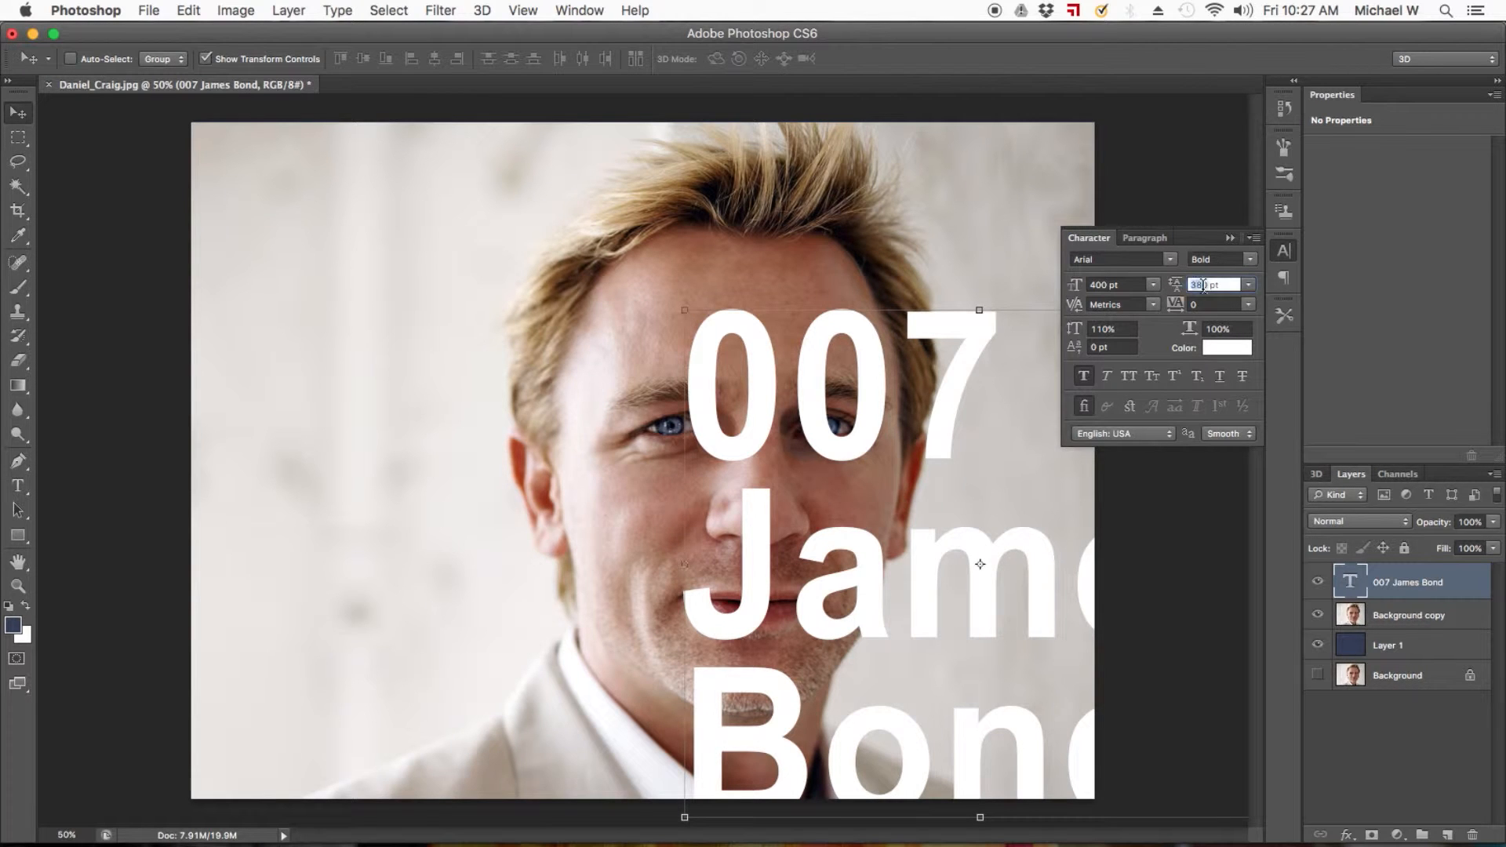
type("35")
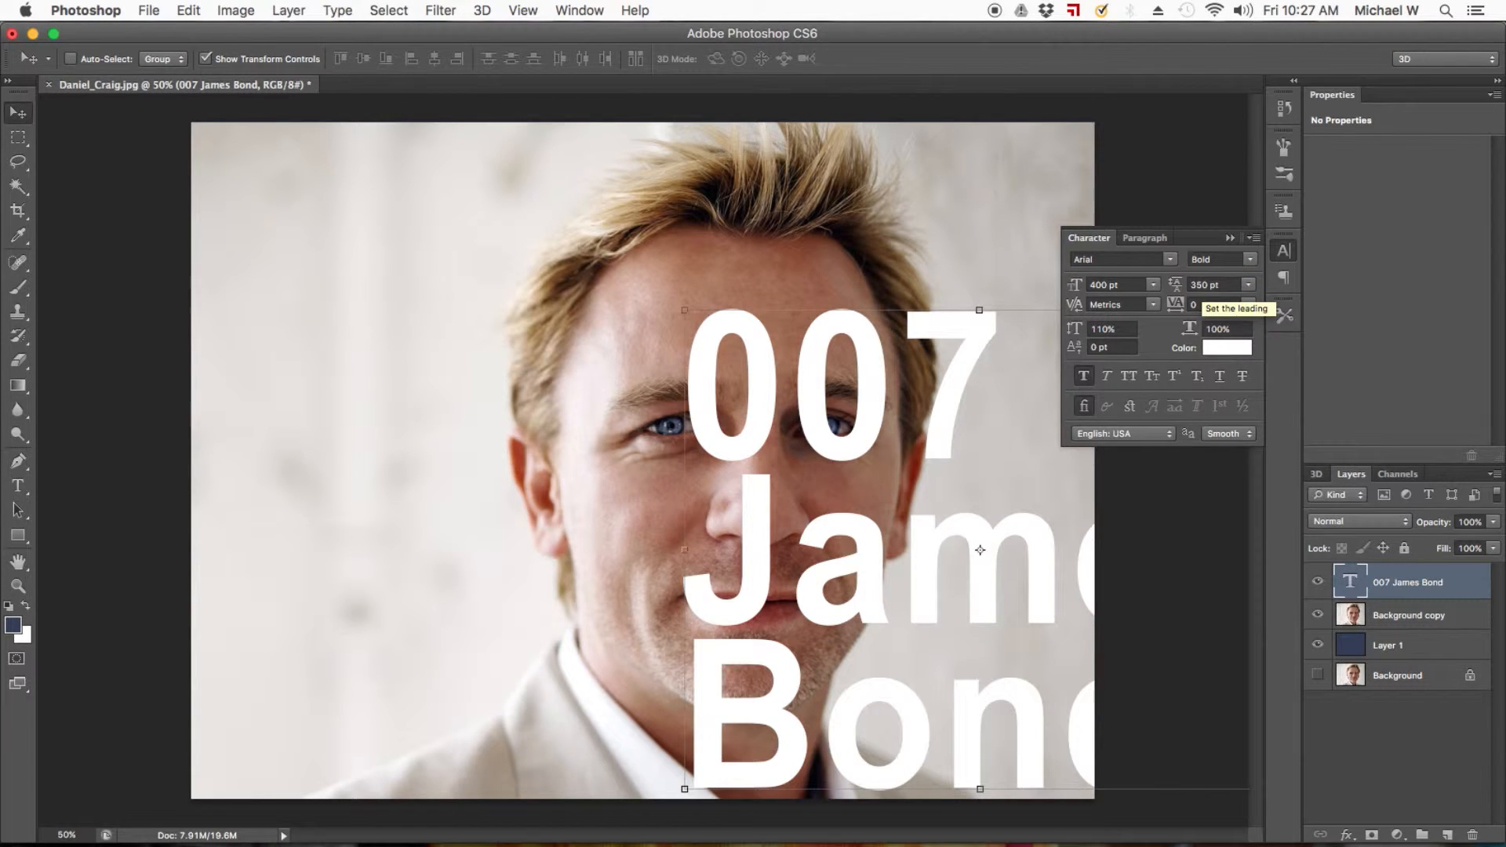
Move the text block up and right so it spans the right-hand part of the photo, and collapse the Character settings.
left_click_drag(863, 565, 895, 492)
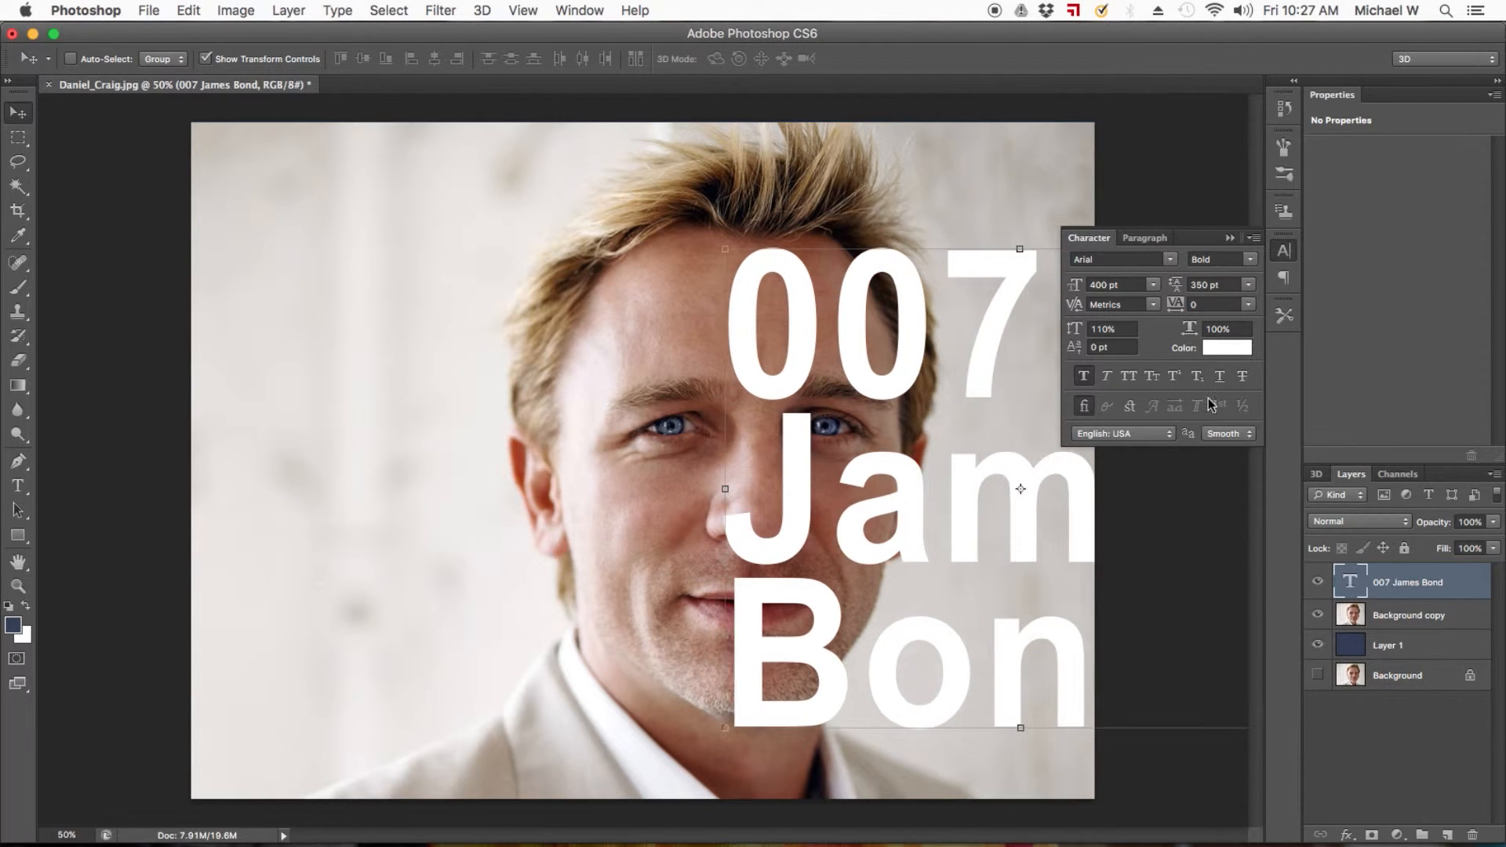
left_click(1093, 236)
left_click_drag(961, 395, 955, 392)
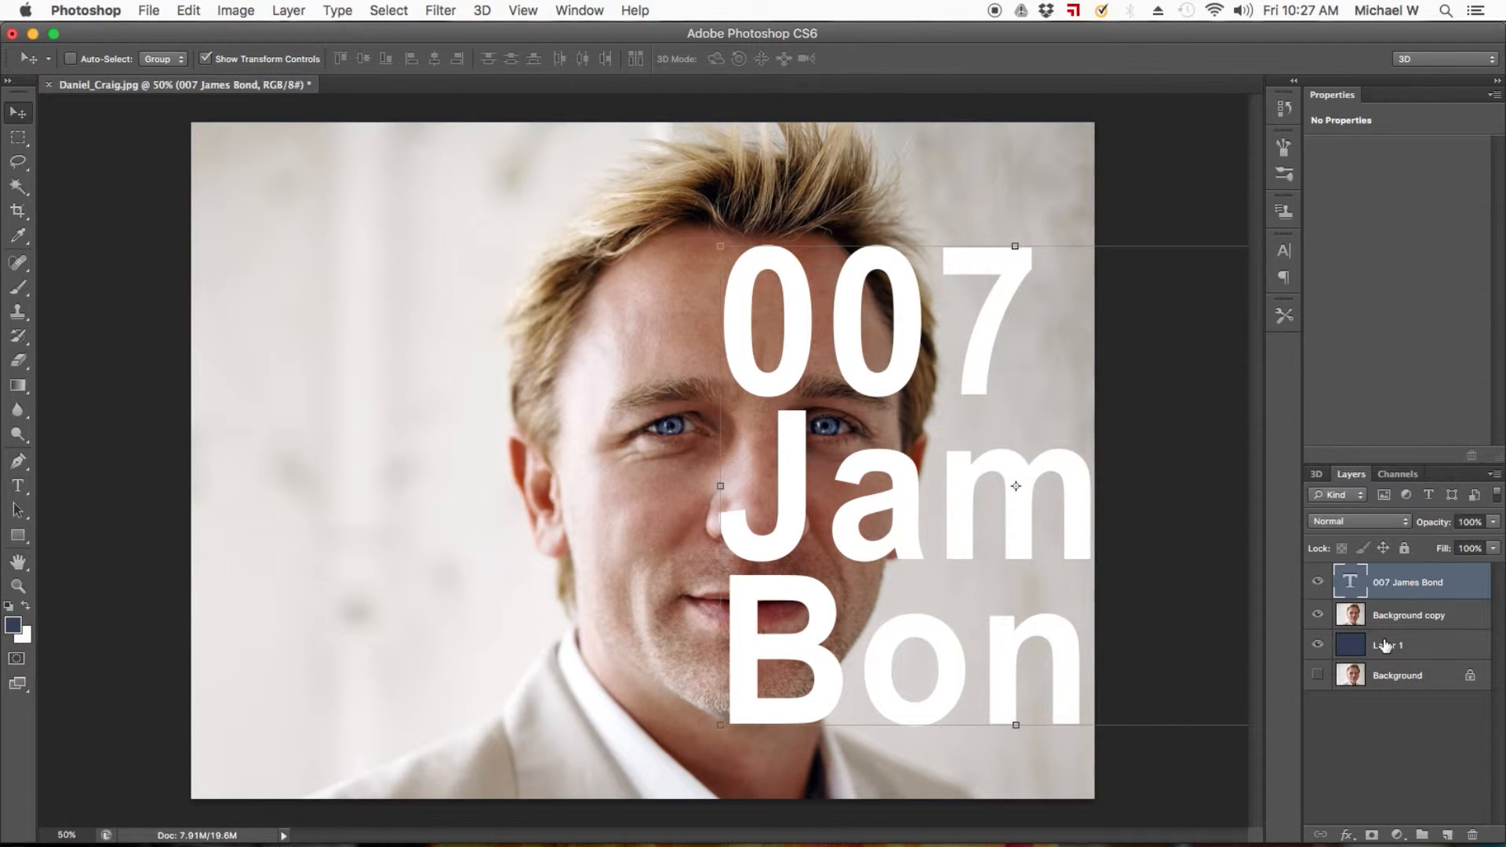
Move Layer 1 above the Background copy and hide the text layer.
left_click_drag(1385, 646, 1389, 608)
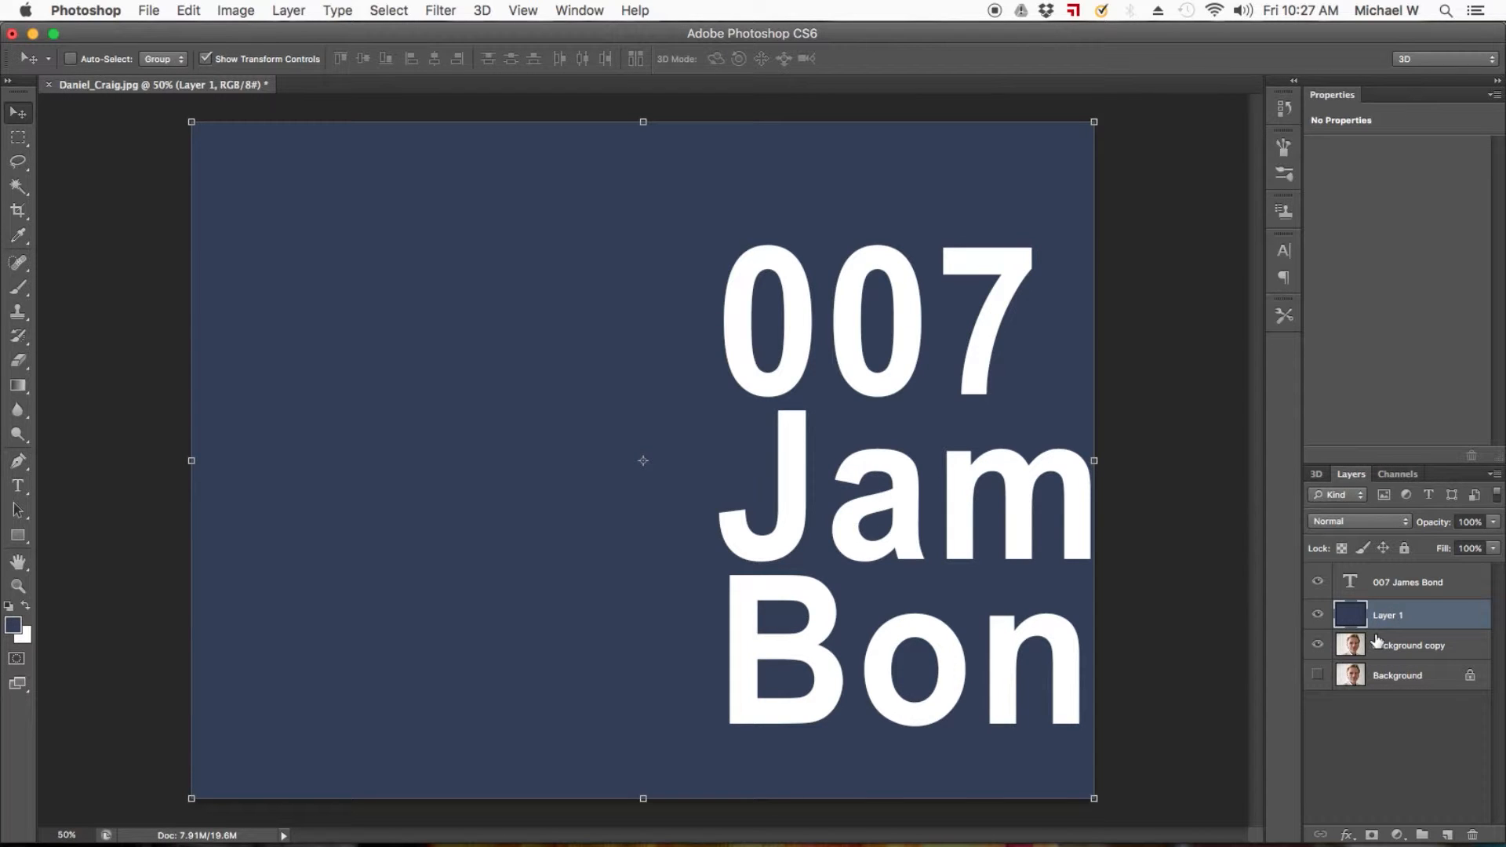
left_click(1319, 582)
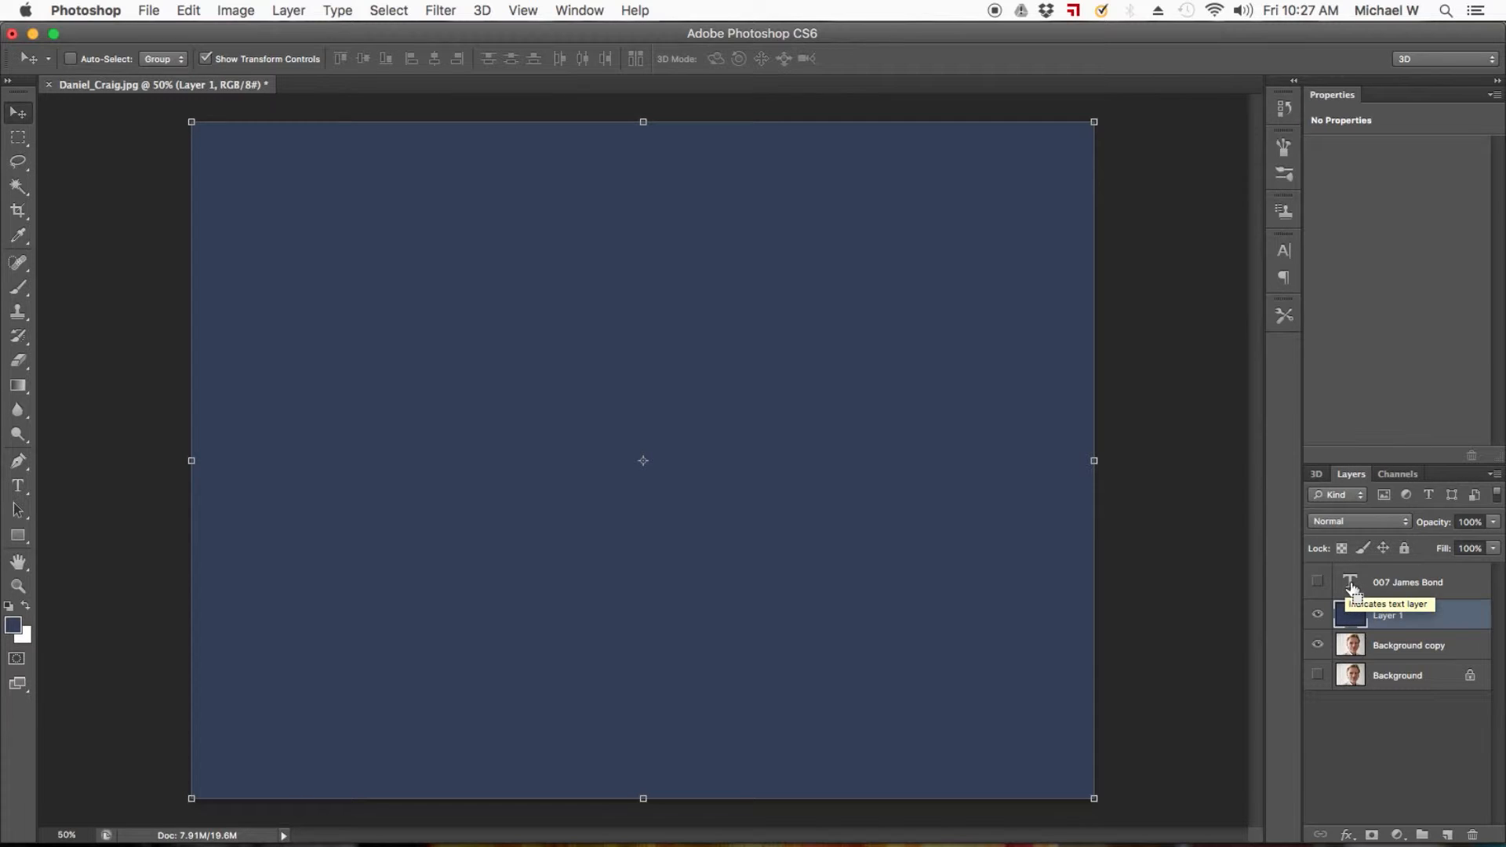
Load the 007 James Bond lettering as a selection, delete it from Layer 1, and deselect.
left_click(1352, 587, "super")
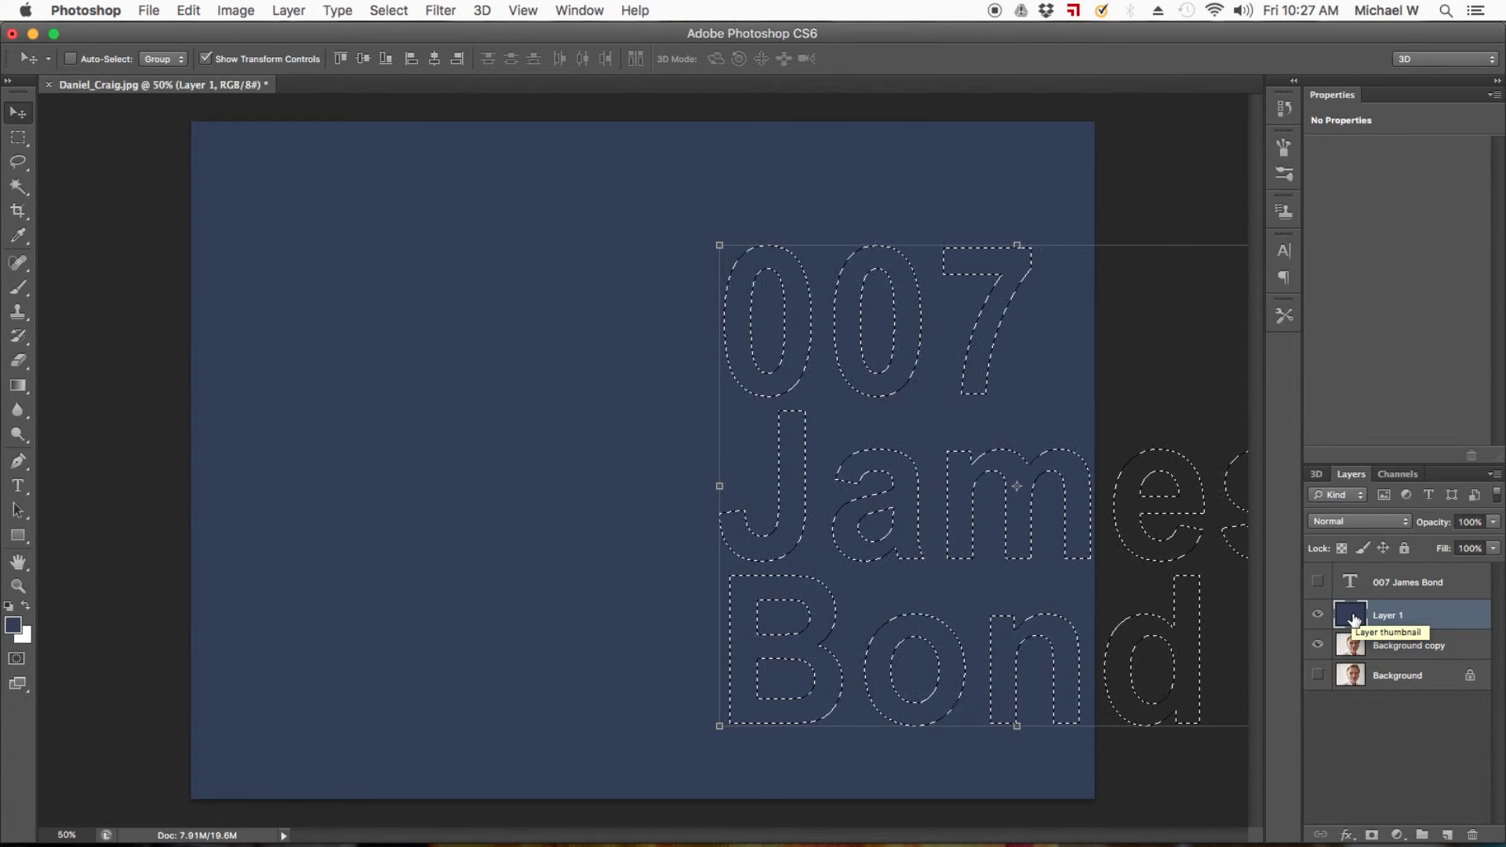
key("Delete")
key("super+d")
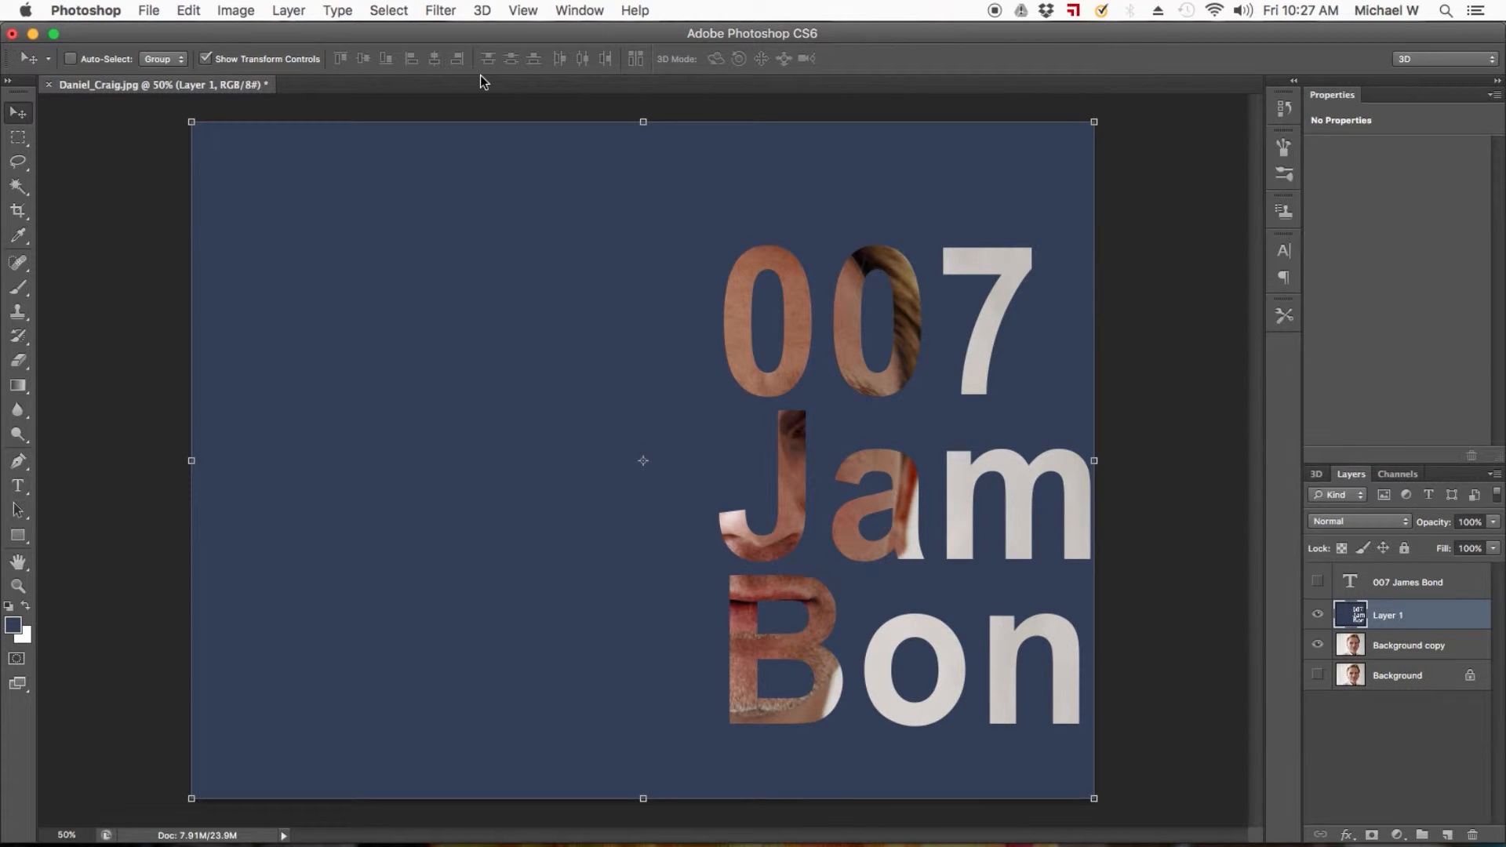
Select the area of Layer 1 left of the lettering with a rectangular marquee, delete it, and deselect.
left_click(18, 138)
left_click_drag(157, 118, 710, 838)
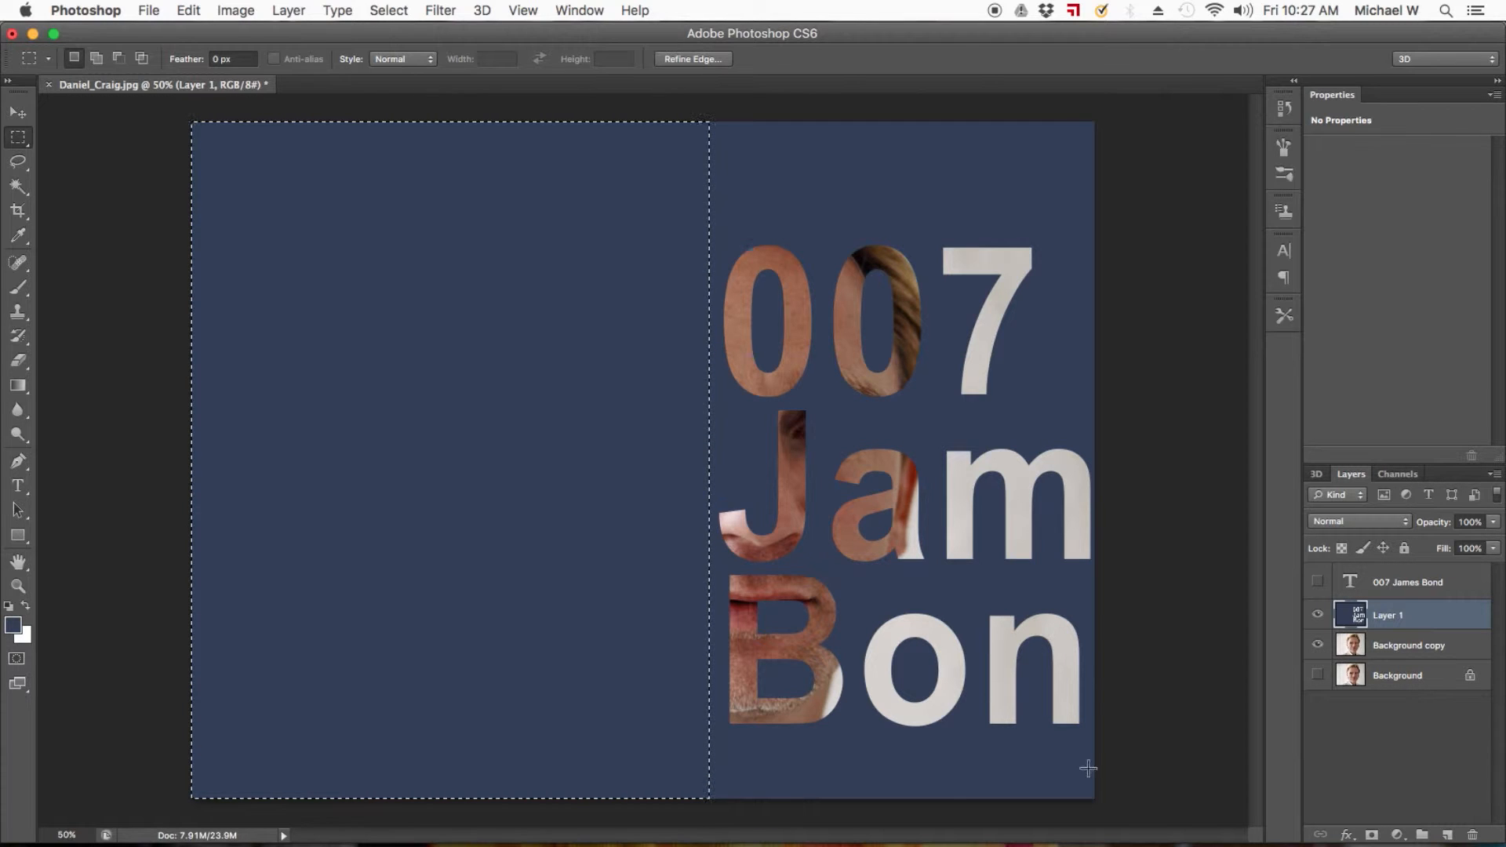
key("Delete")
key("super+d")
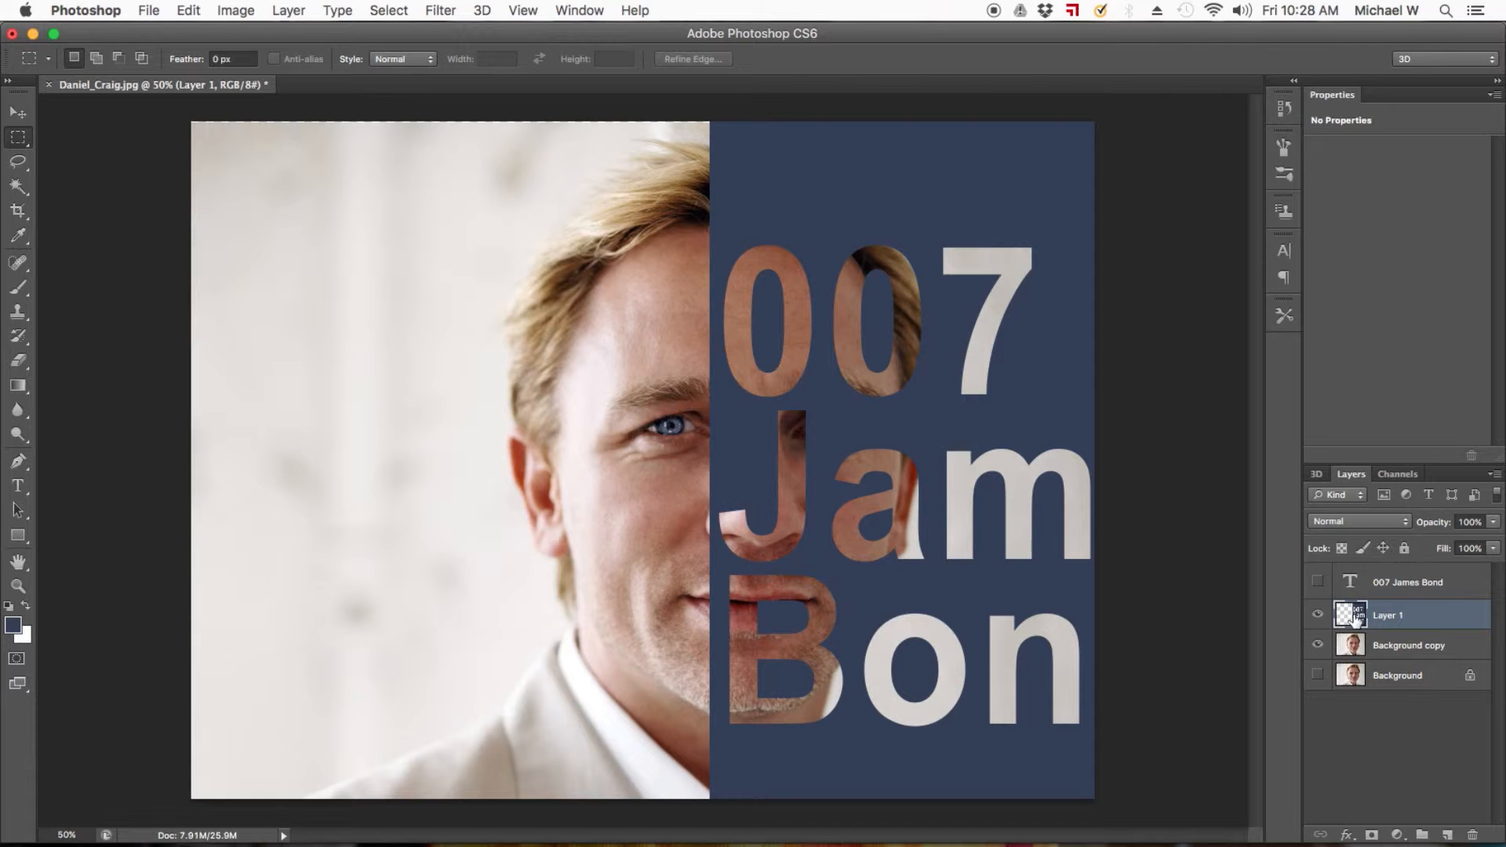
Sample a beige from the jacket and fill Layer 1 with the foreground color at 100% opacity, preserving transparency.
left_click(16, 243)
left_click(494, 750)
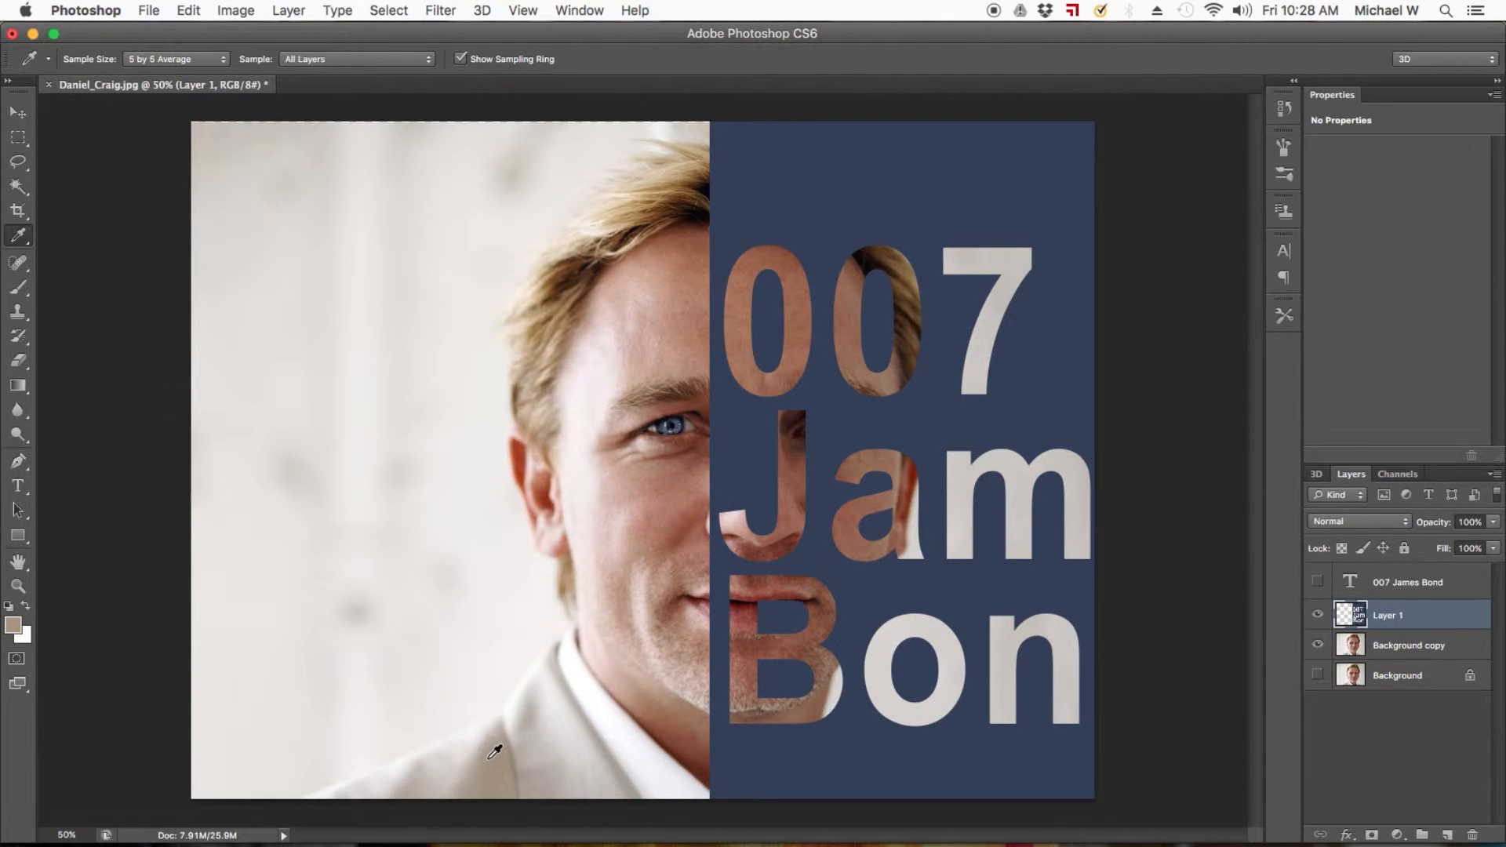
left_click(189, 9)
left_click(239, 306)
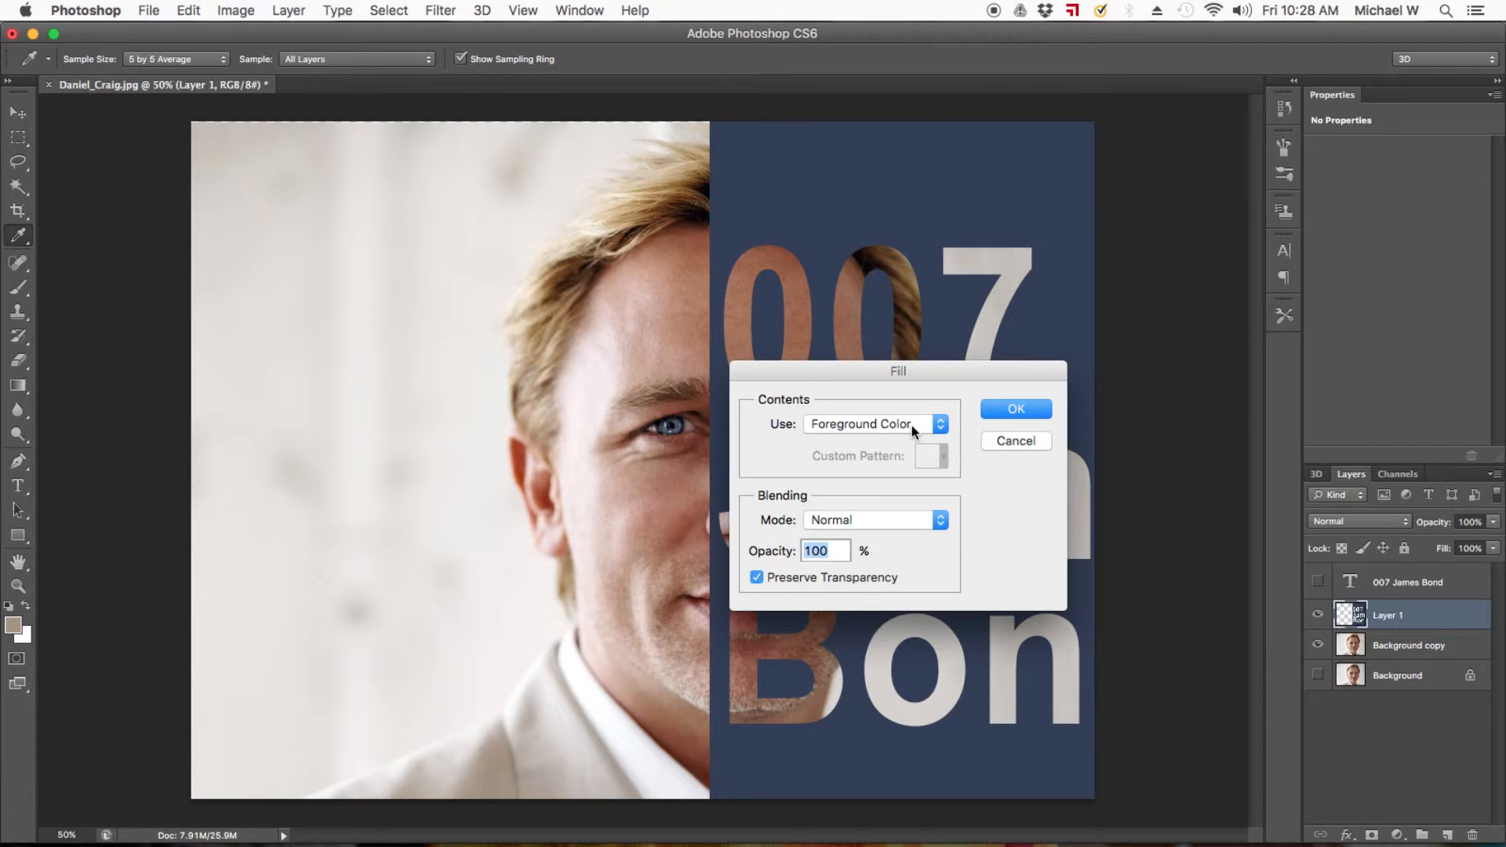
left_click(994, 409)
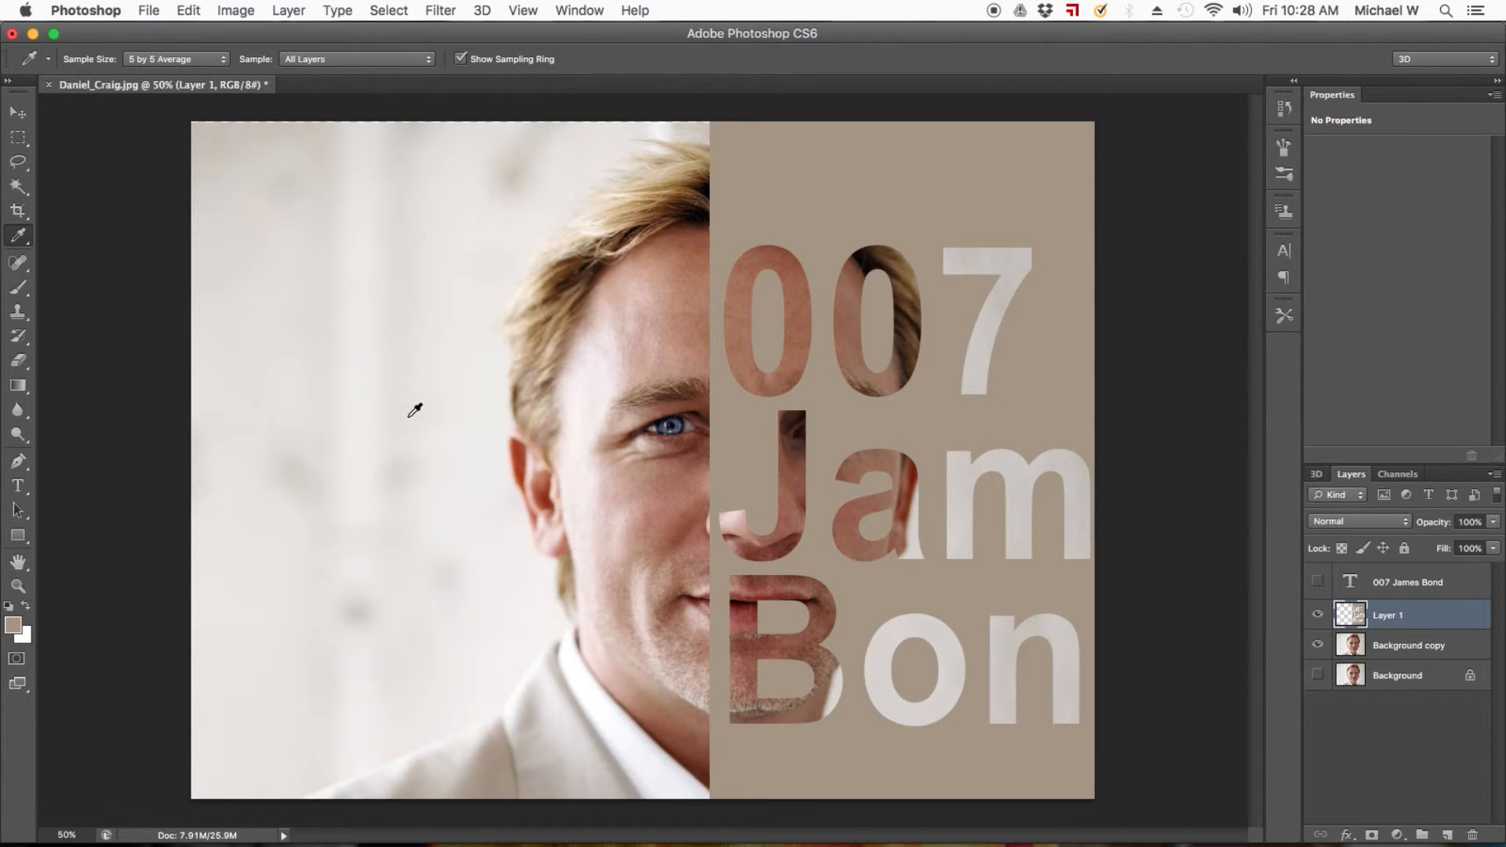
Hide Layer 1 and make the Background copy the active layer.
left_click(17, 137)
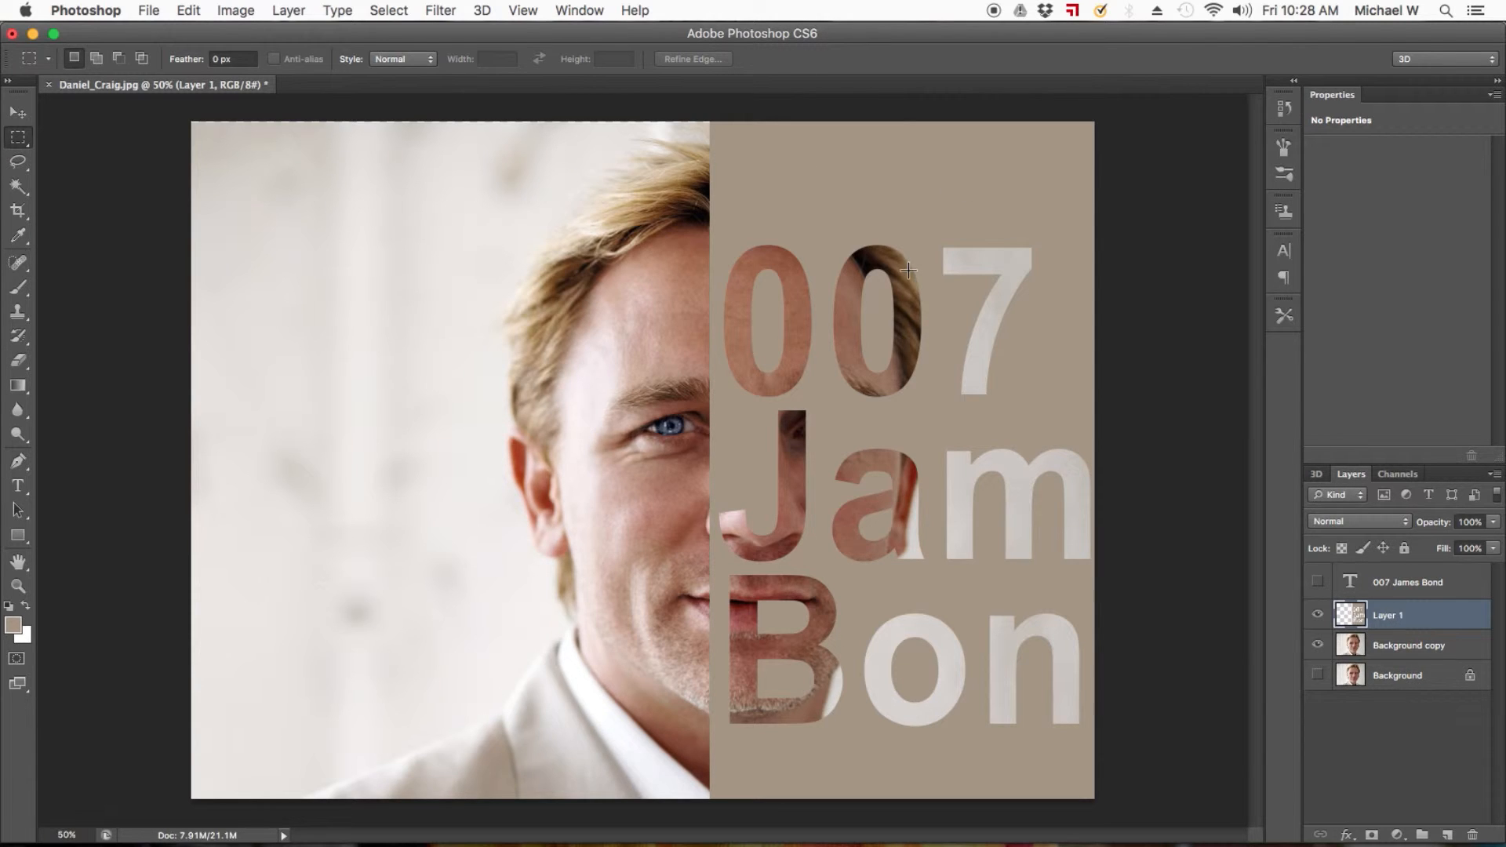
left_click(1318, 614)
left_click(1409, 646)
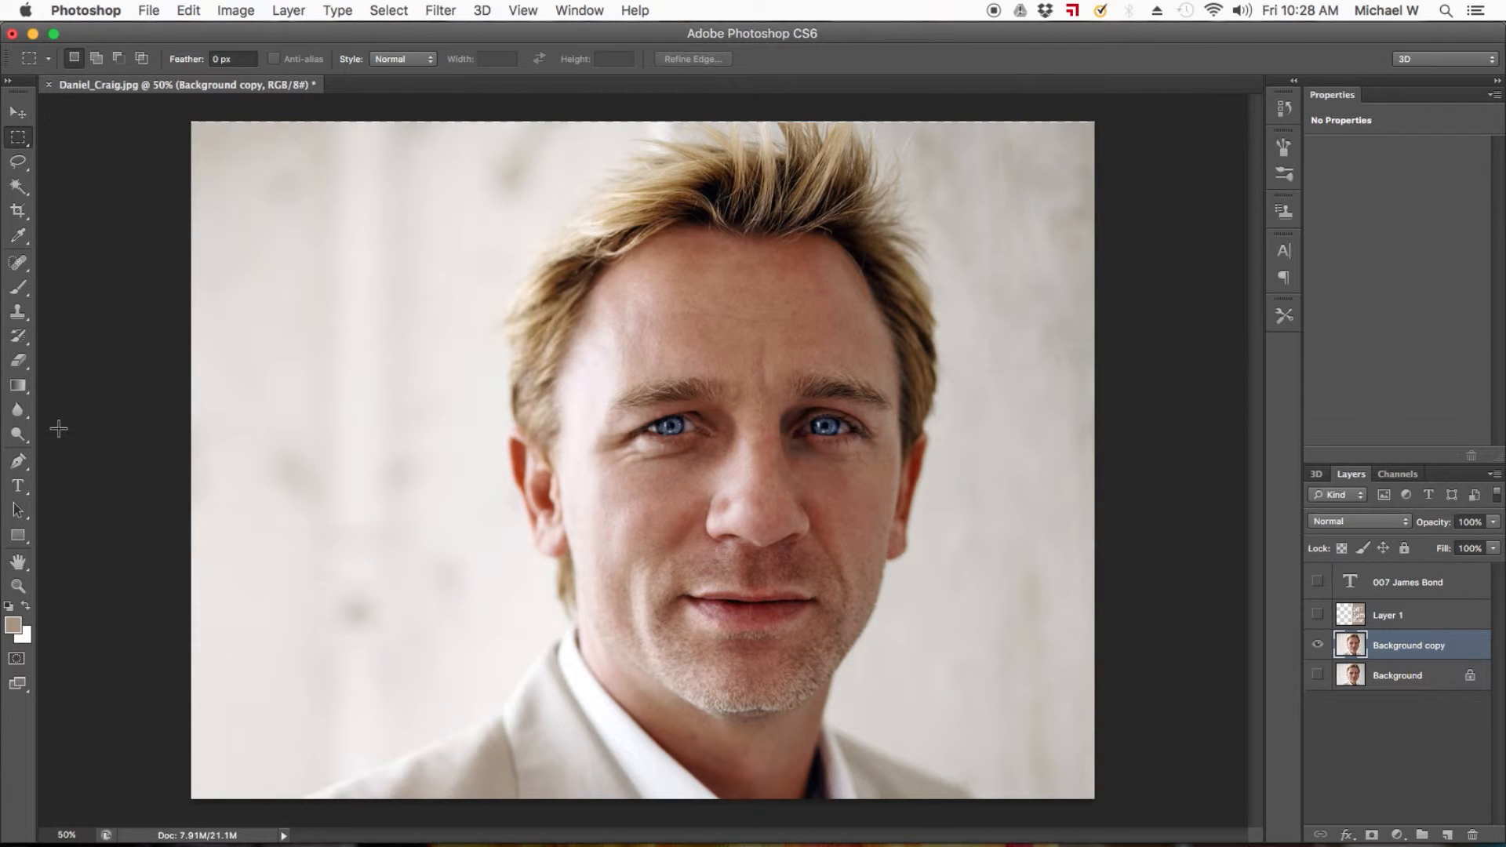
Switch to Finder and open Block_of_Copy.txt from the collage folder.
mouse_move(79, 845)
left_click(50, 816)
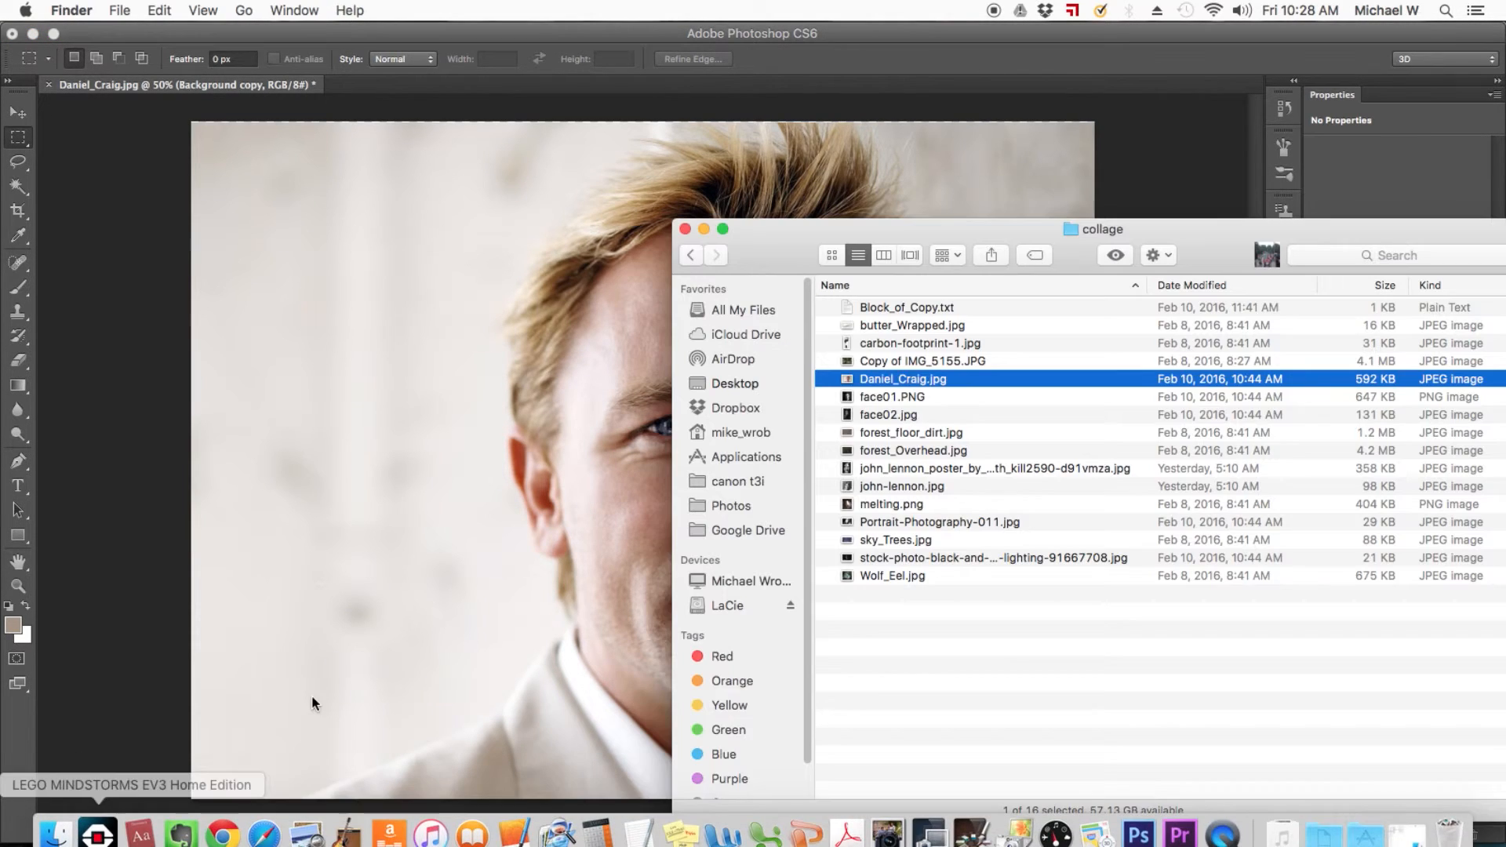
double_click(888, 310)
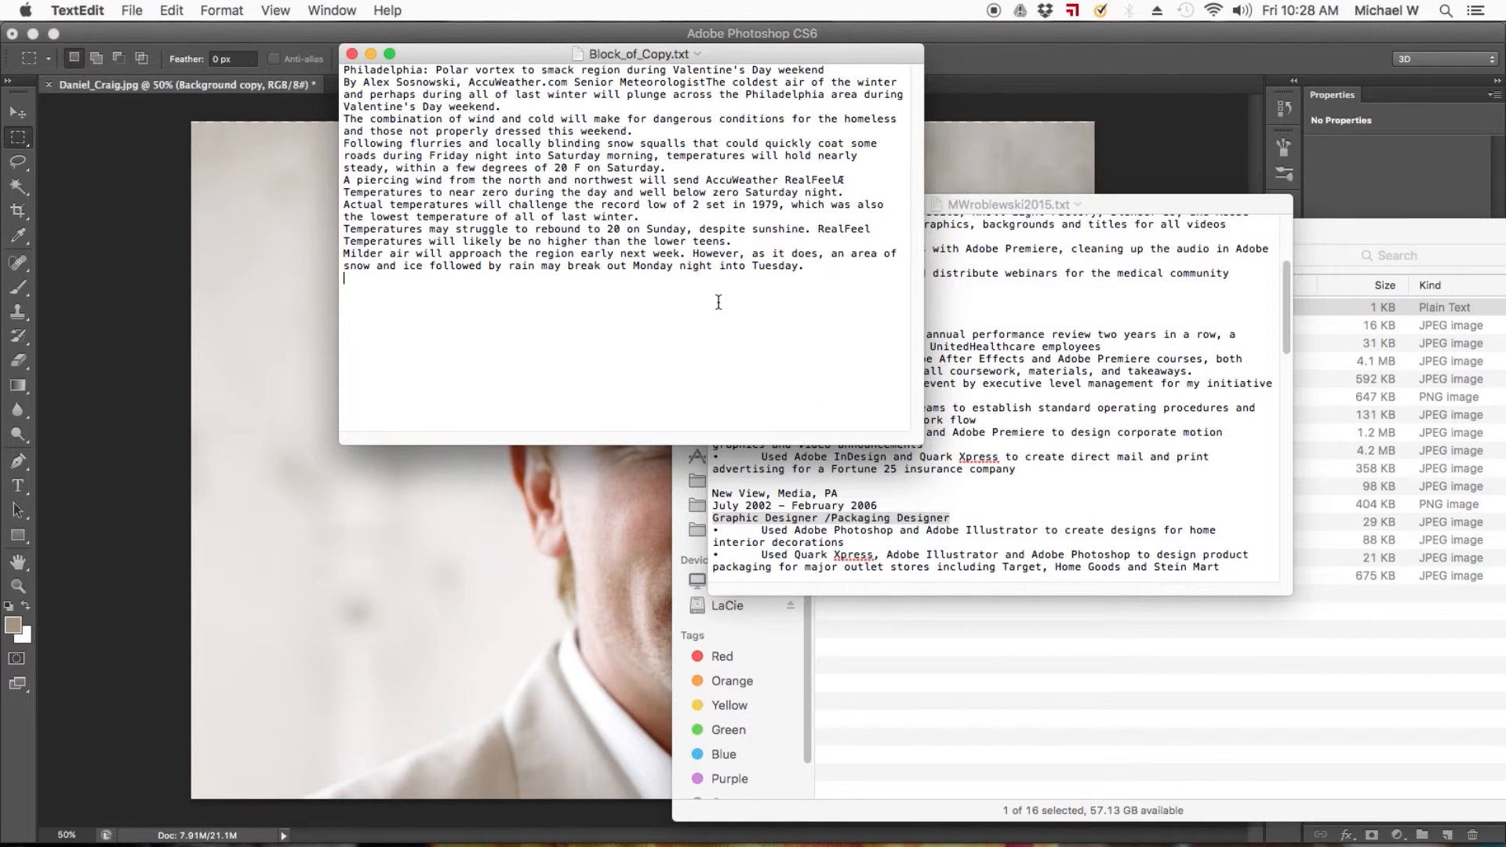
Copy all the text from Block_of_Copy.txt and paste it into a new text layer above Background copy in Photoshop.
key("super+a")
key("super+c")
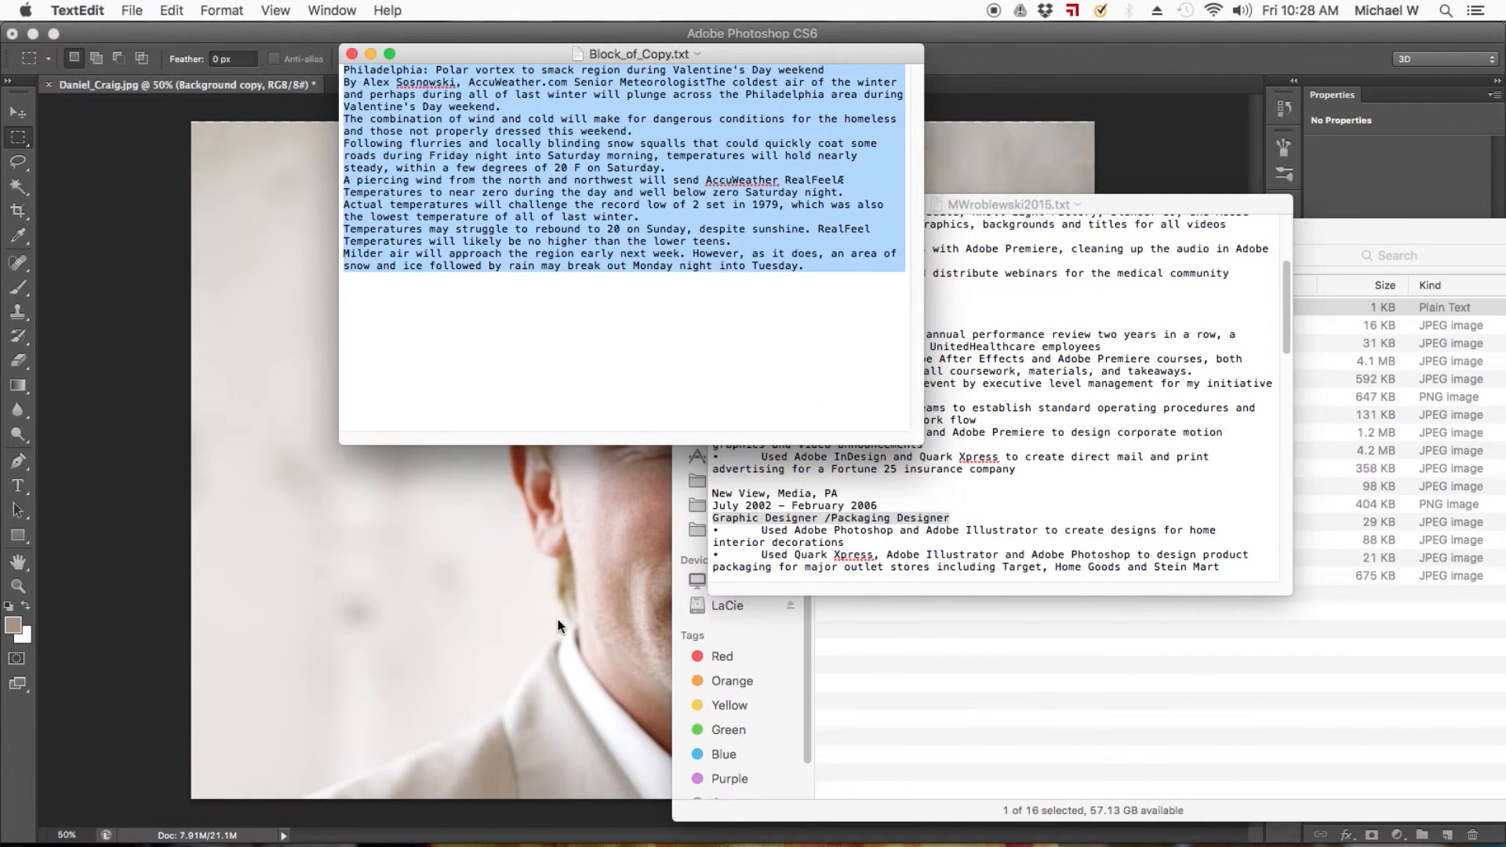
left_click(558, 626)
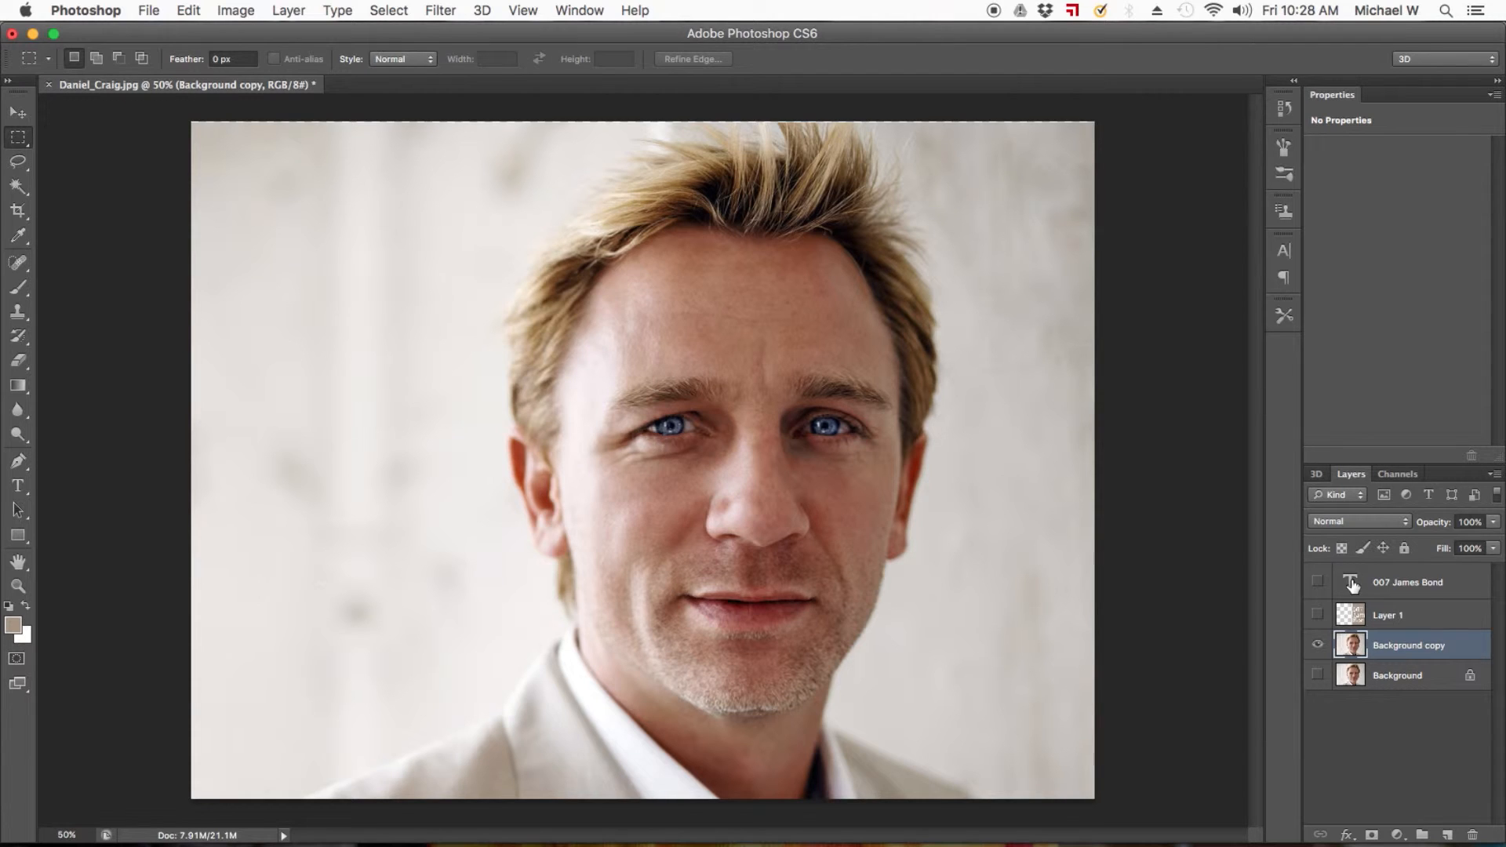
left_click(18, 487)
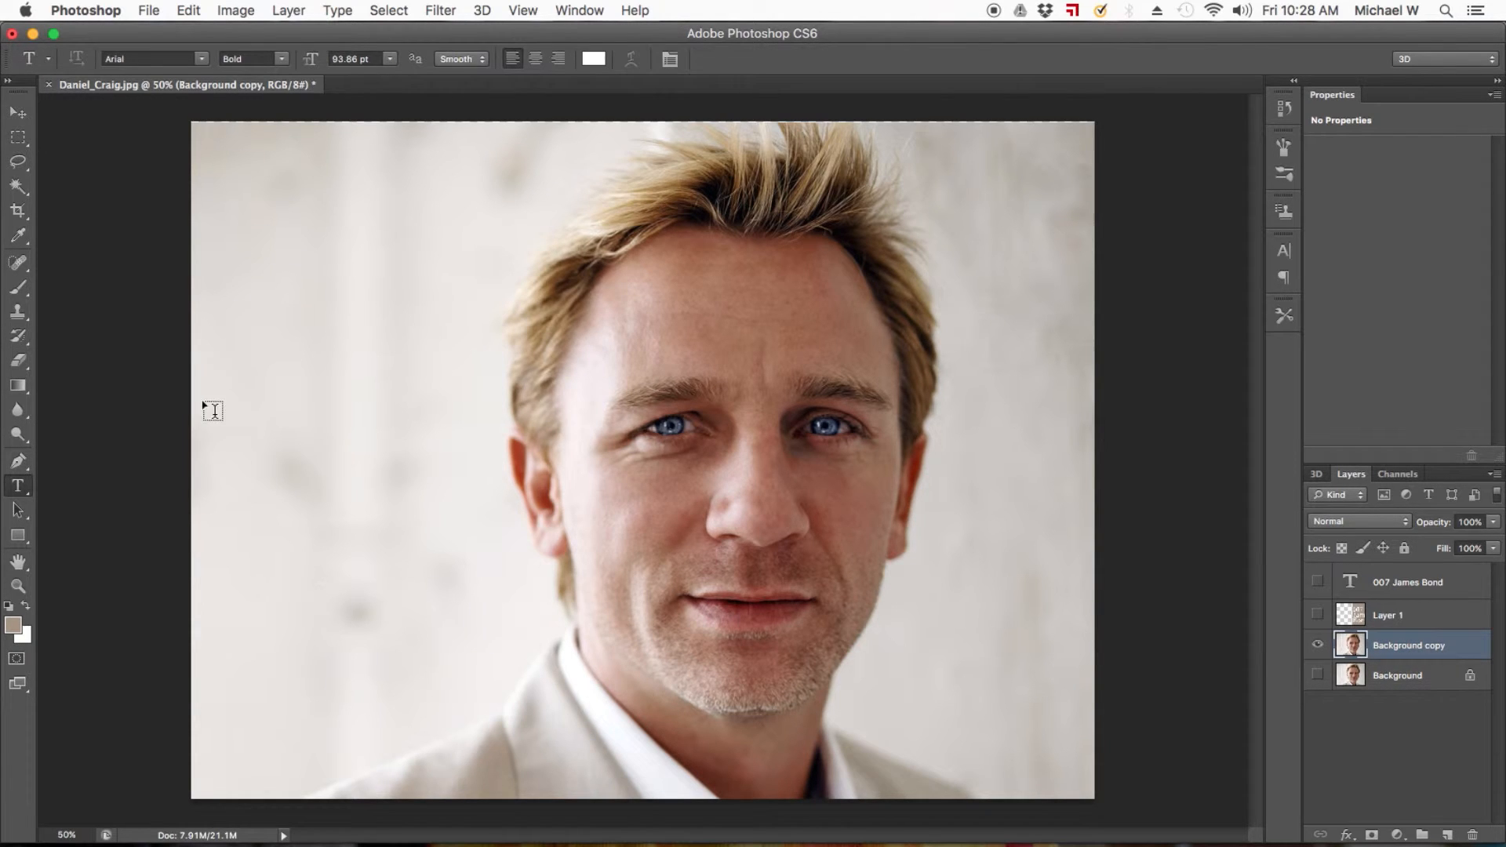
left_click(485, 225)
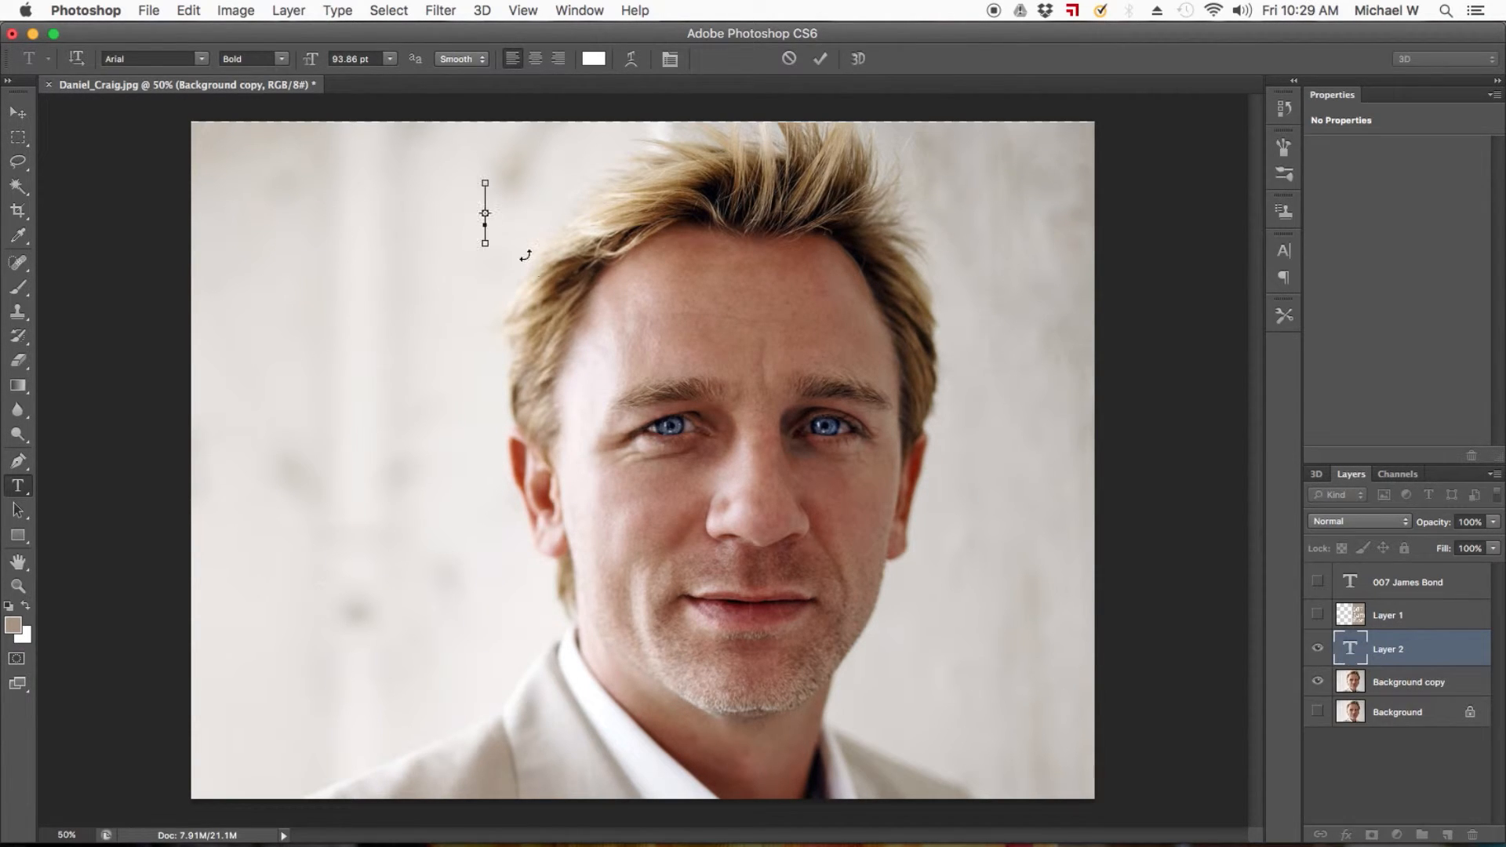
key("super+v")
Format all the pasted text with a 25 pt size, 20 pt leading and 50% horizontal scale.
key("super+a")
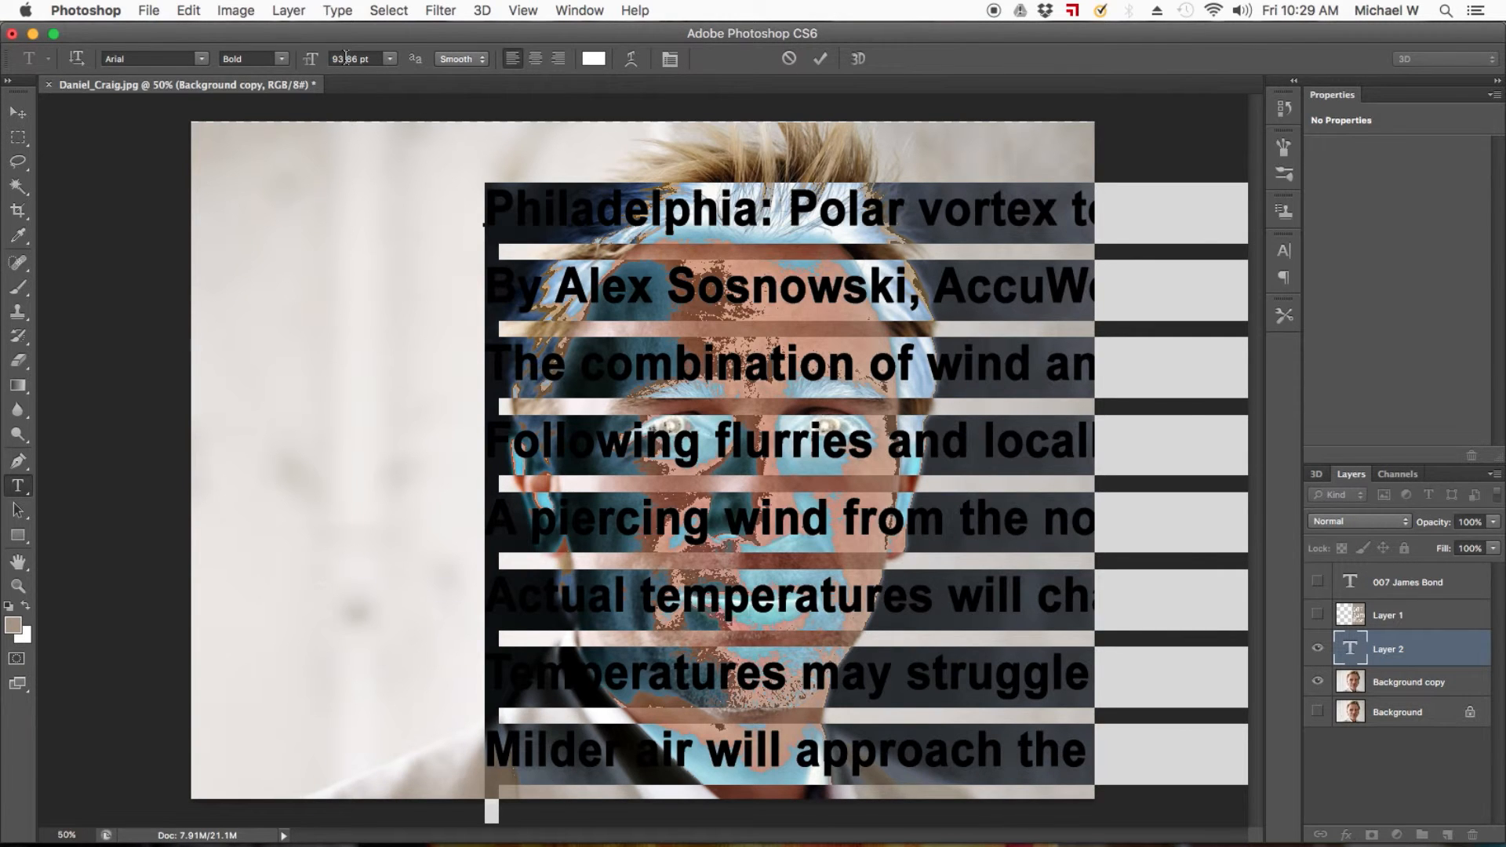
left_click(579, 10)
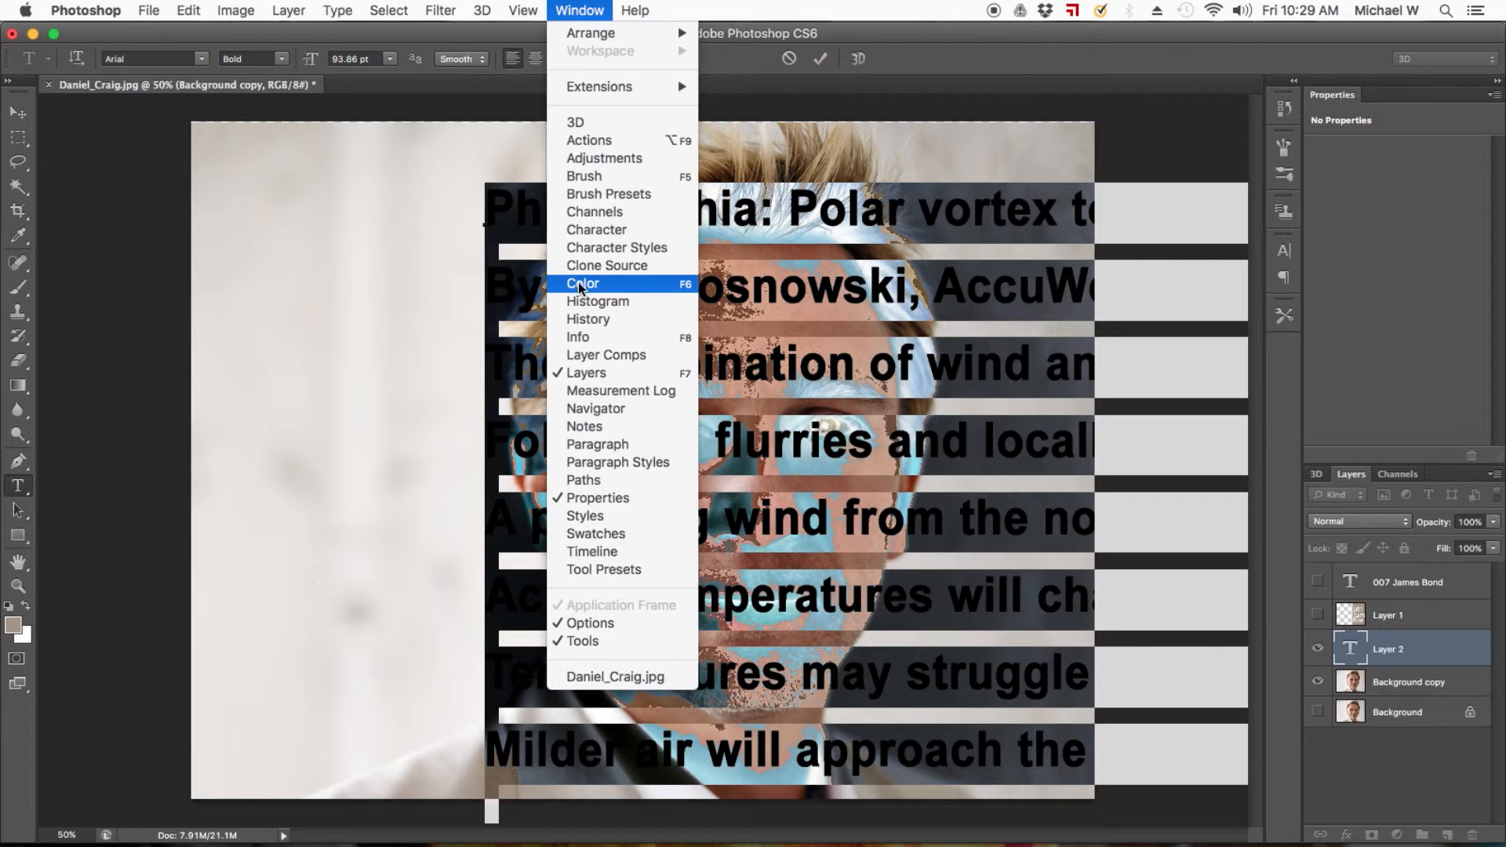
left_click(585, 228)
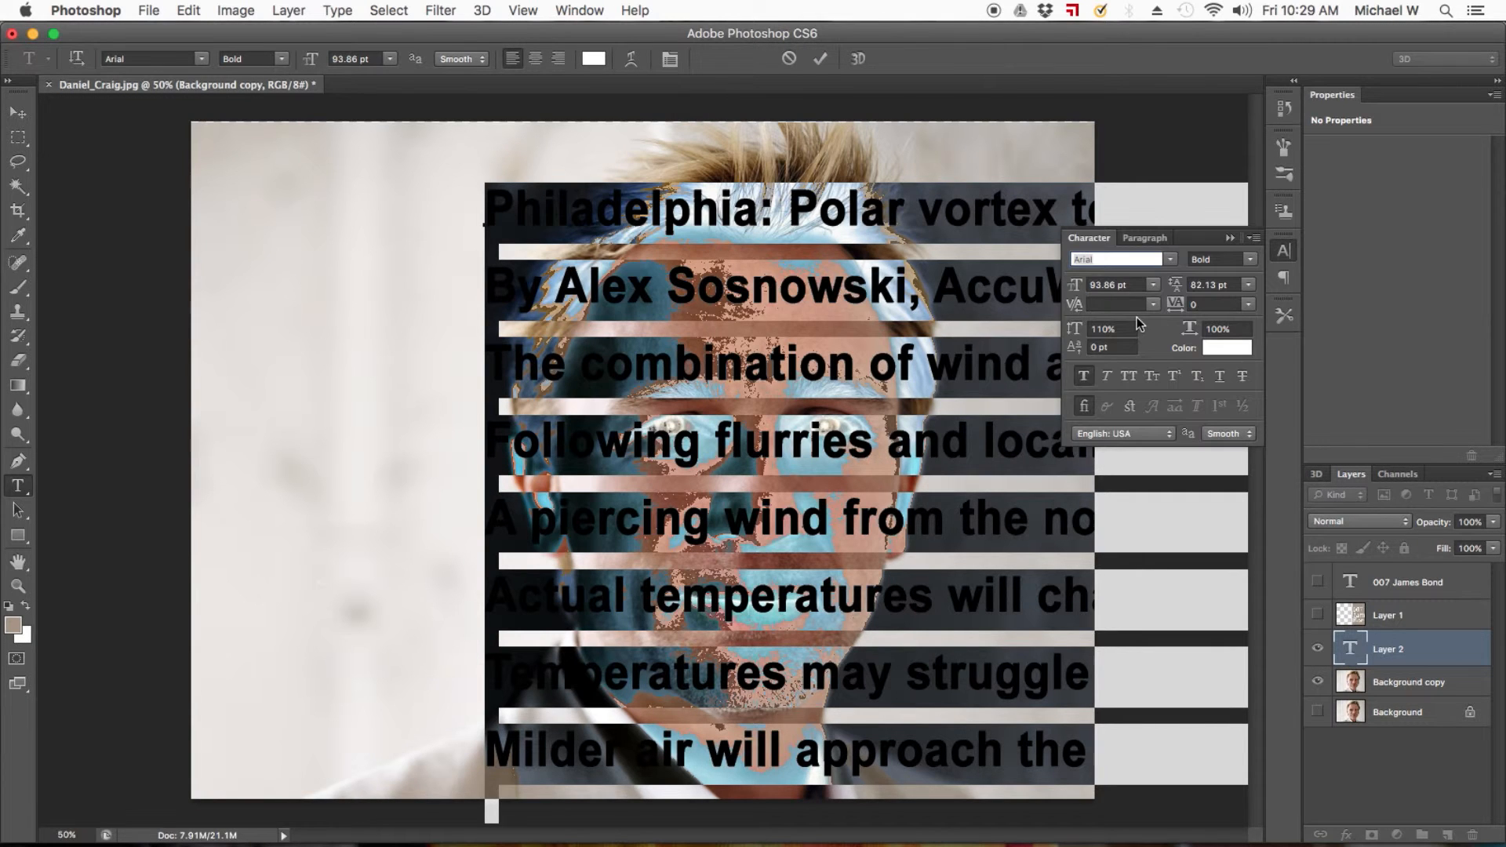
left_click(1107, 285)
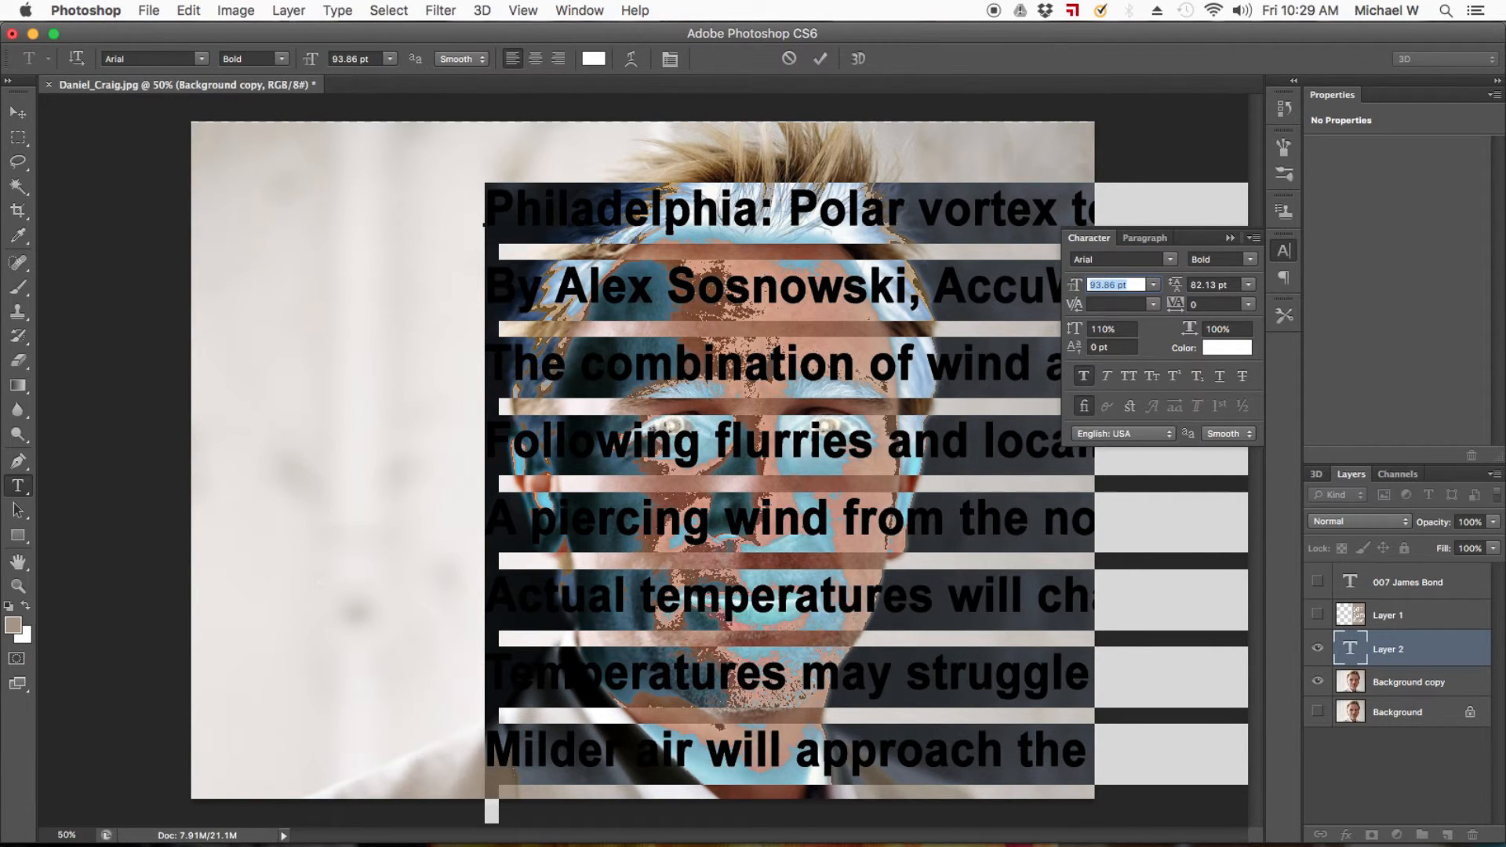
type("25")
key("Tab")
type("20")
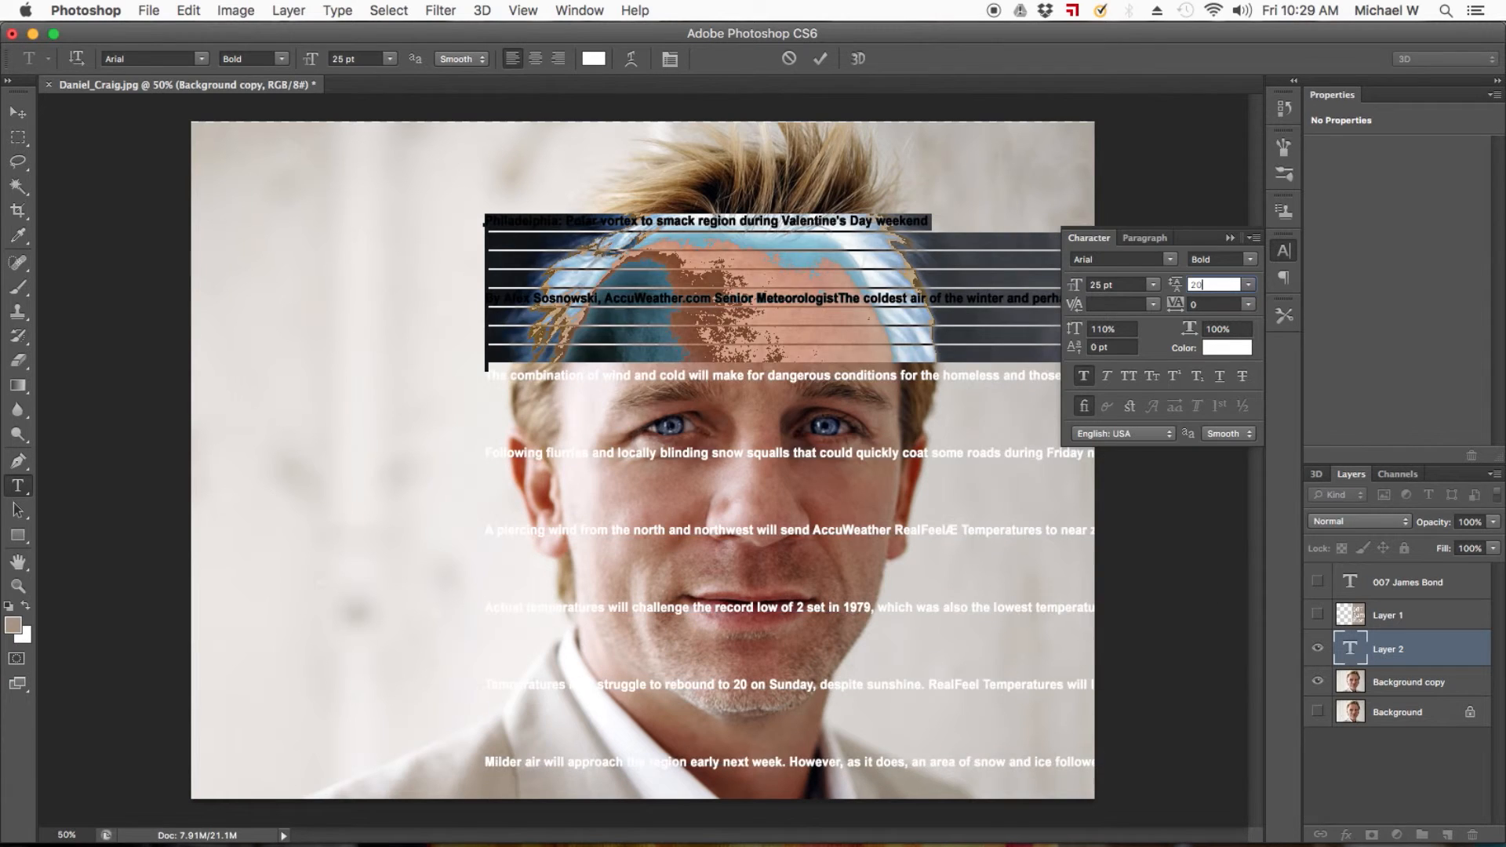
left_click(1221, 329)
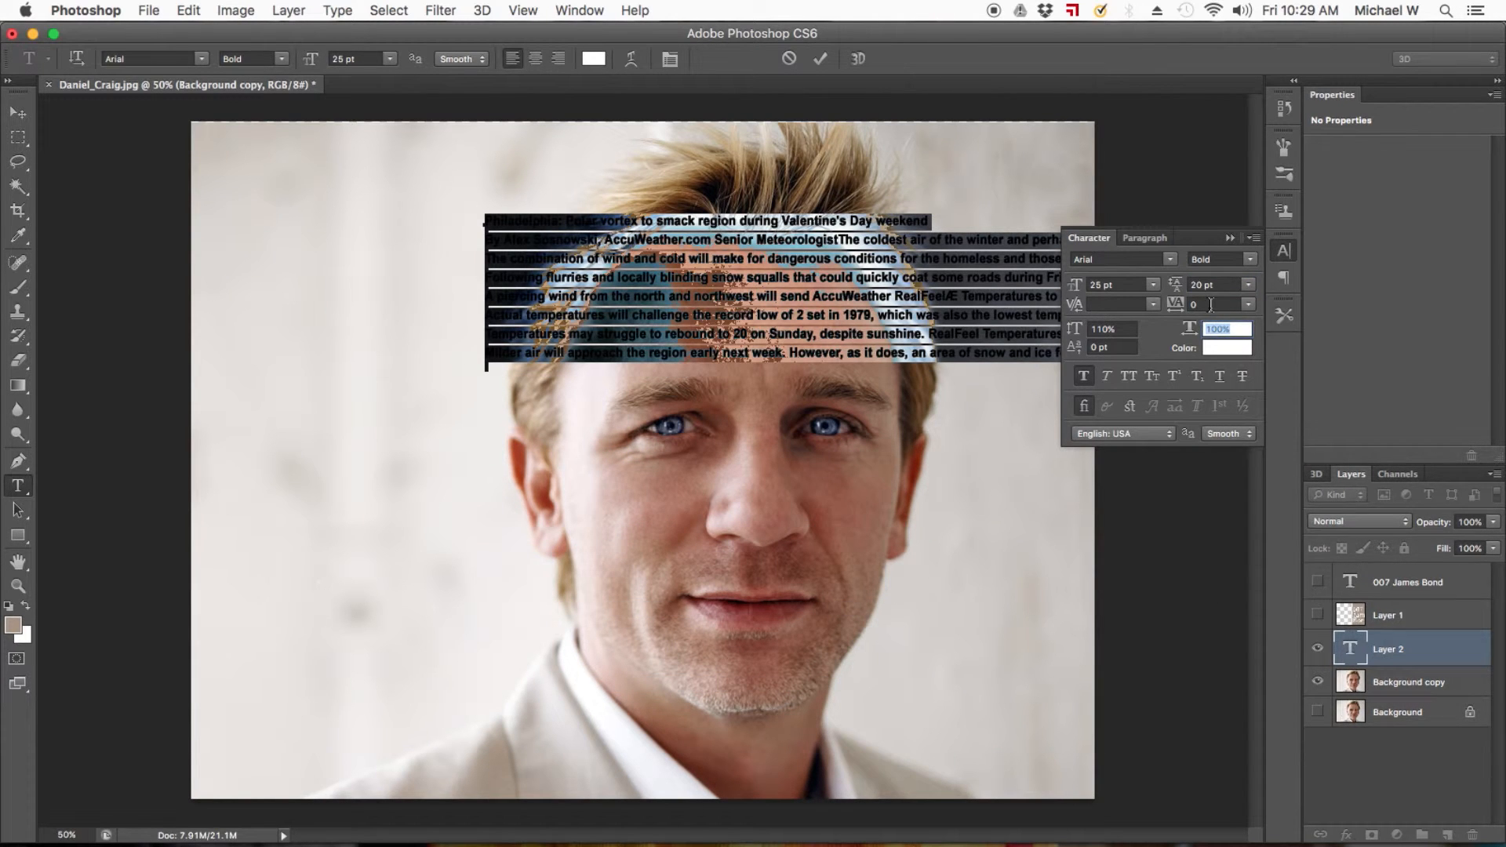
type("50")
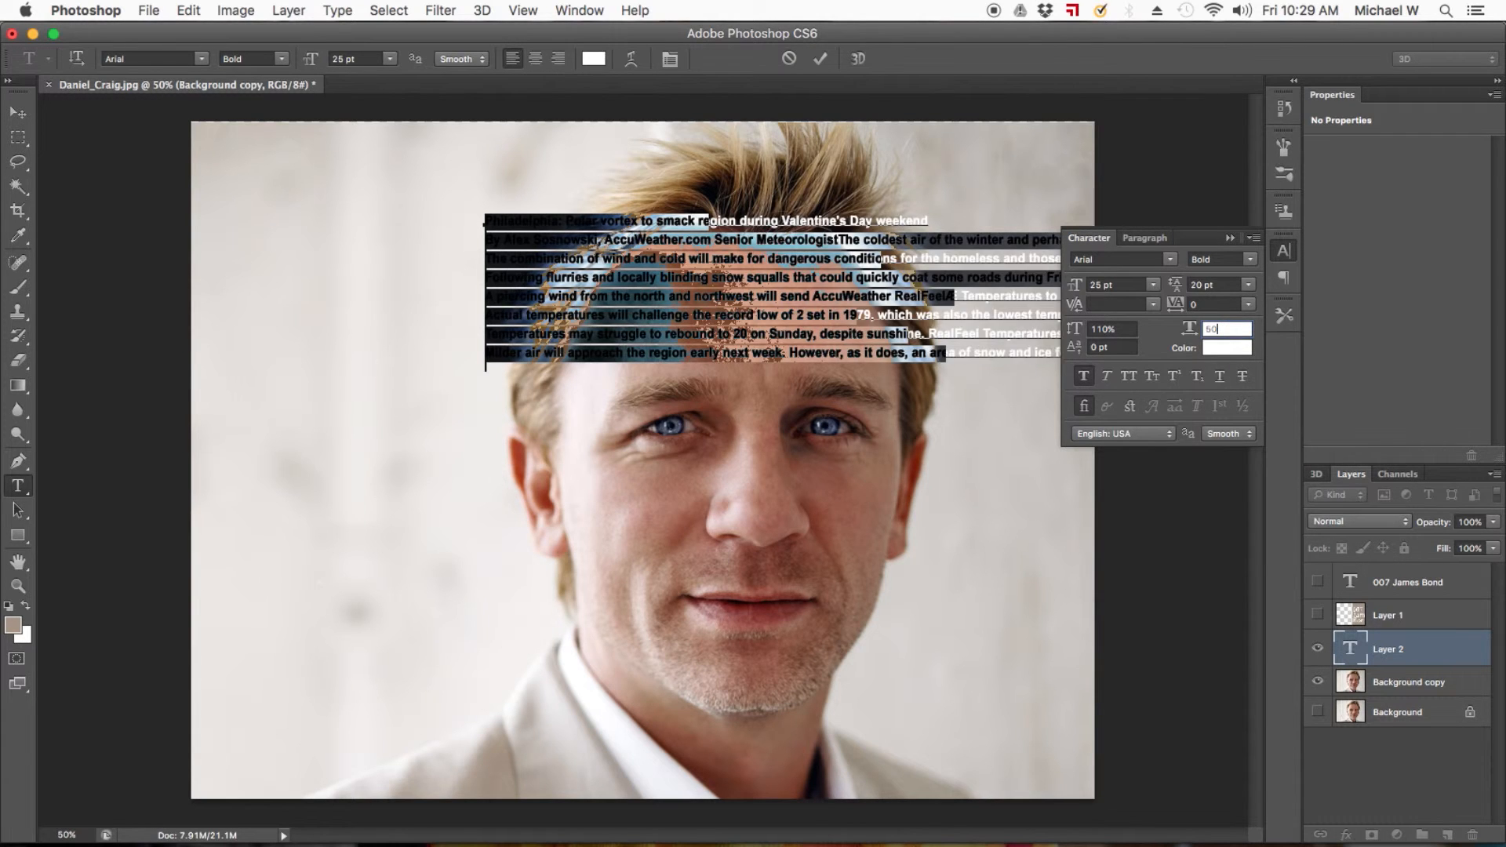
Undo the last text change and set the pasted text's tracking to 50 and leading to 20 pt.
key("super+z")
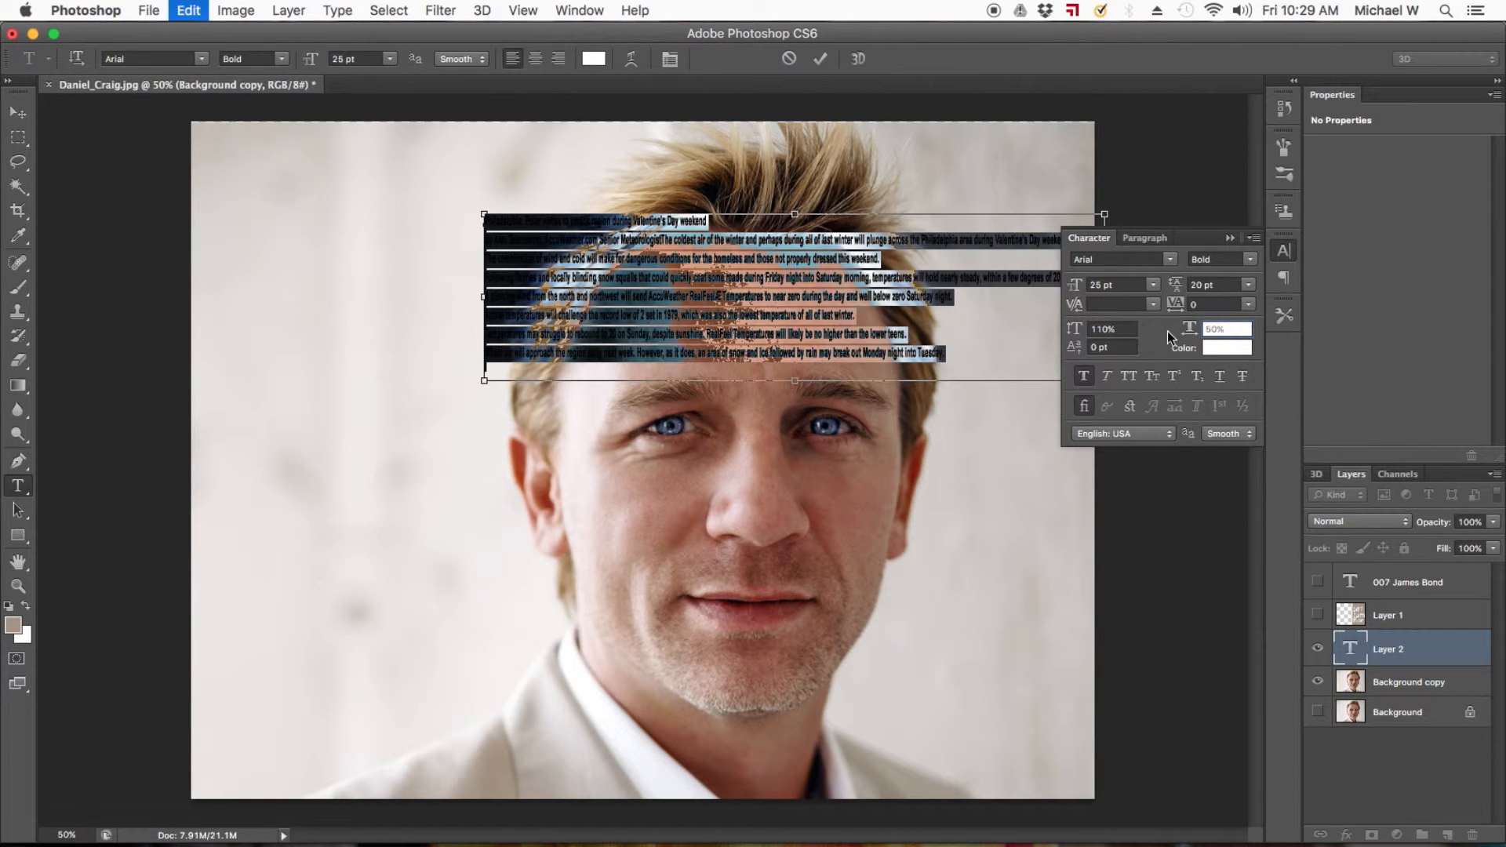
left_click(1210, 305)
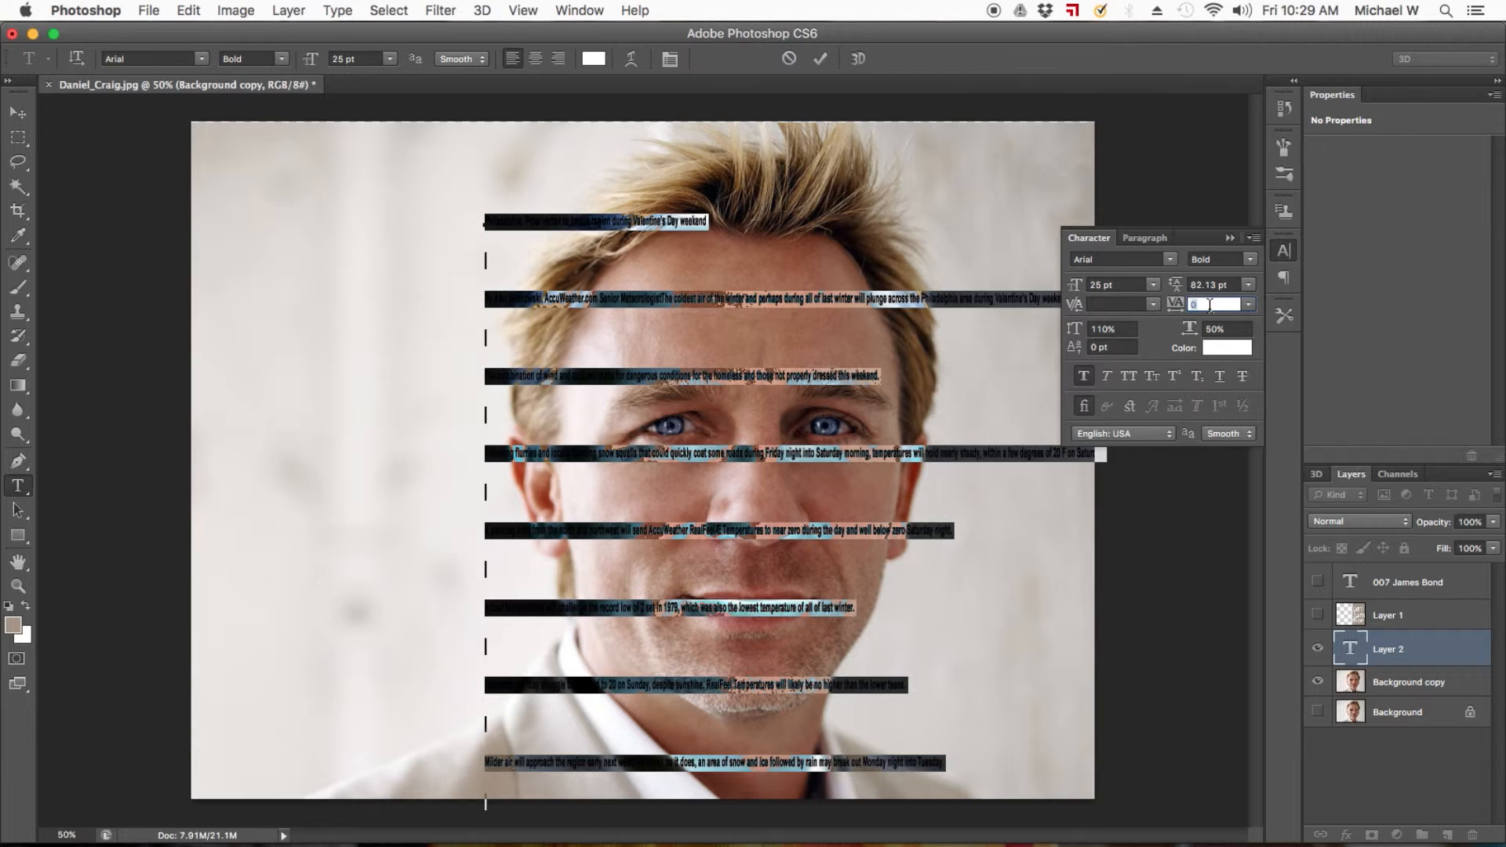
type("50")
key("Return")
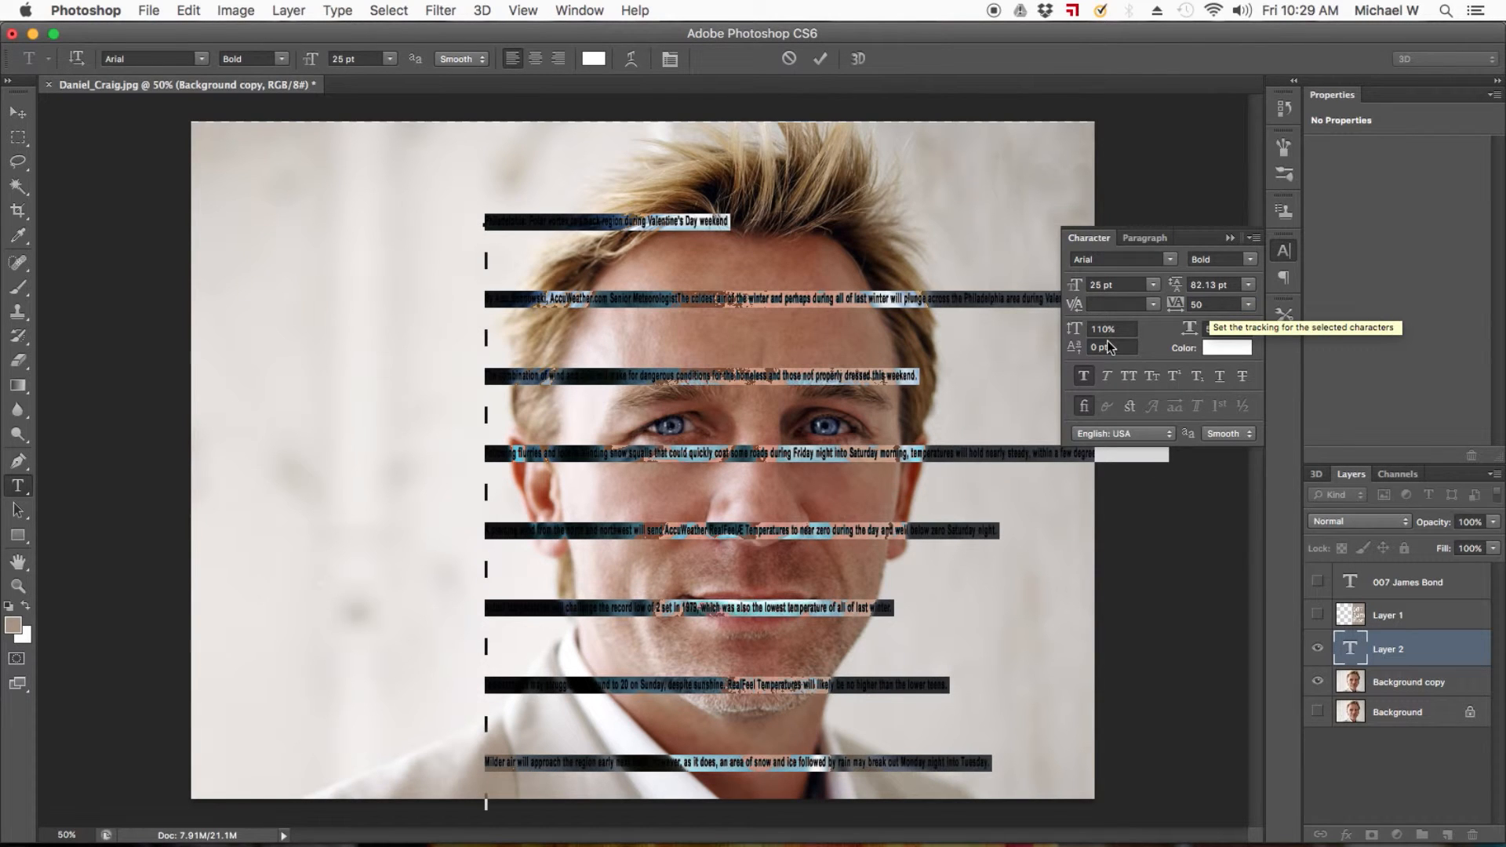
left_click(1206, 285)
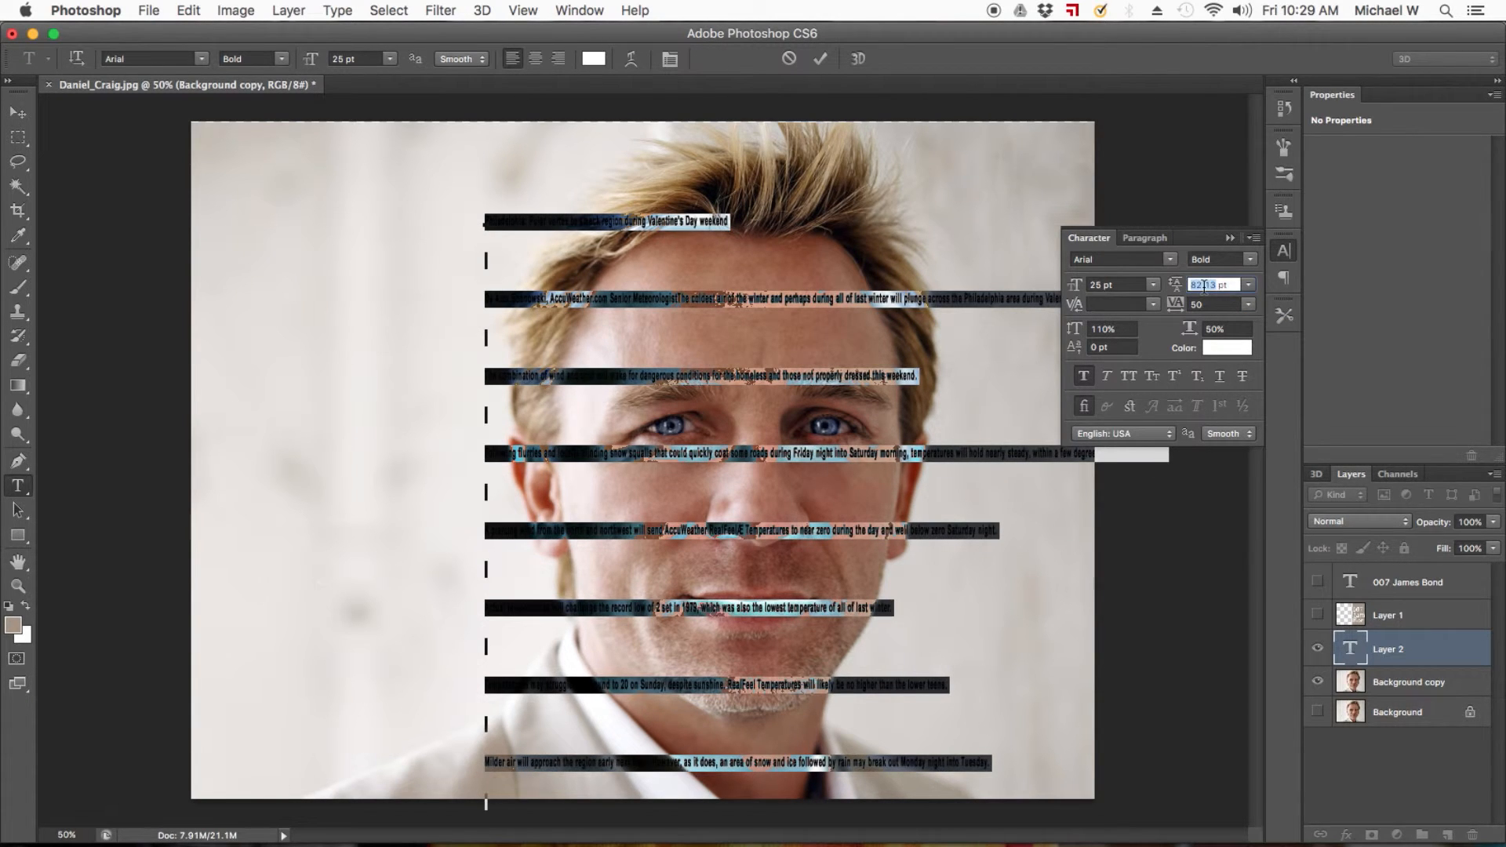
type("20")
key("Return")
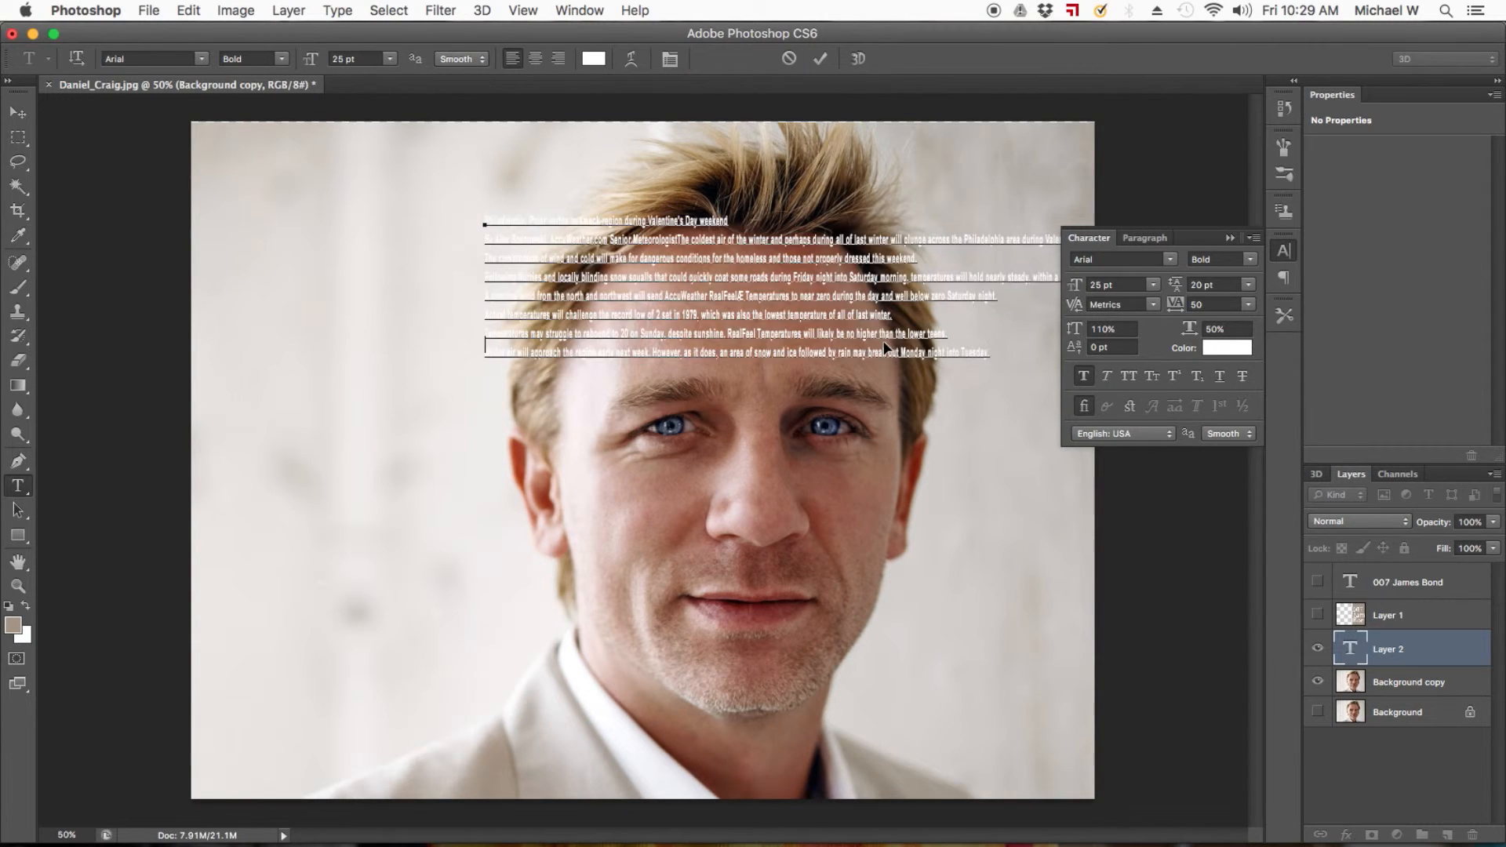
Paste the copy repeatedly to extend the text down the portrait, and move the block up to the photo's upper edge.
key("super")
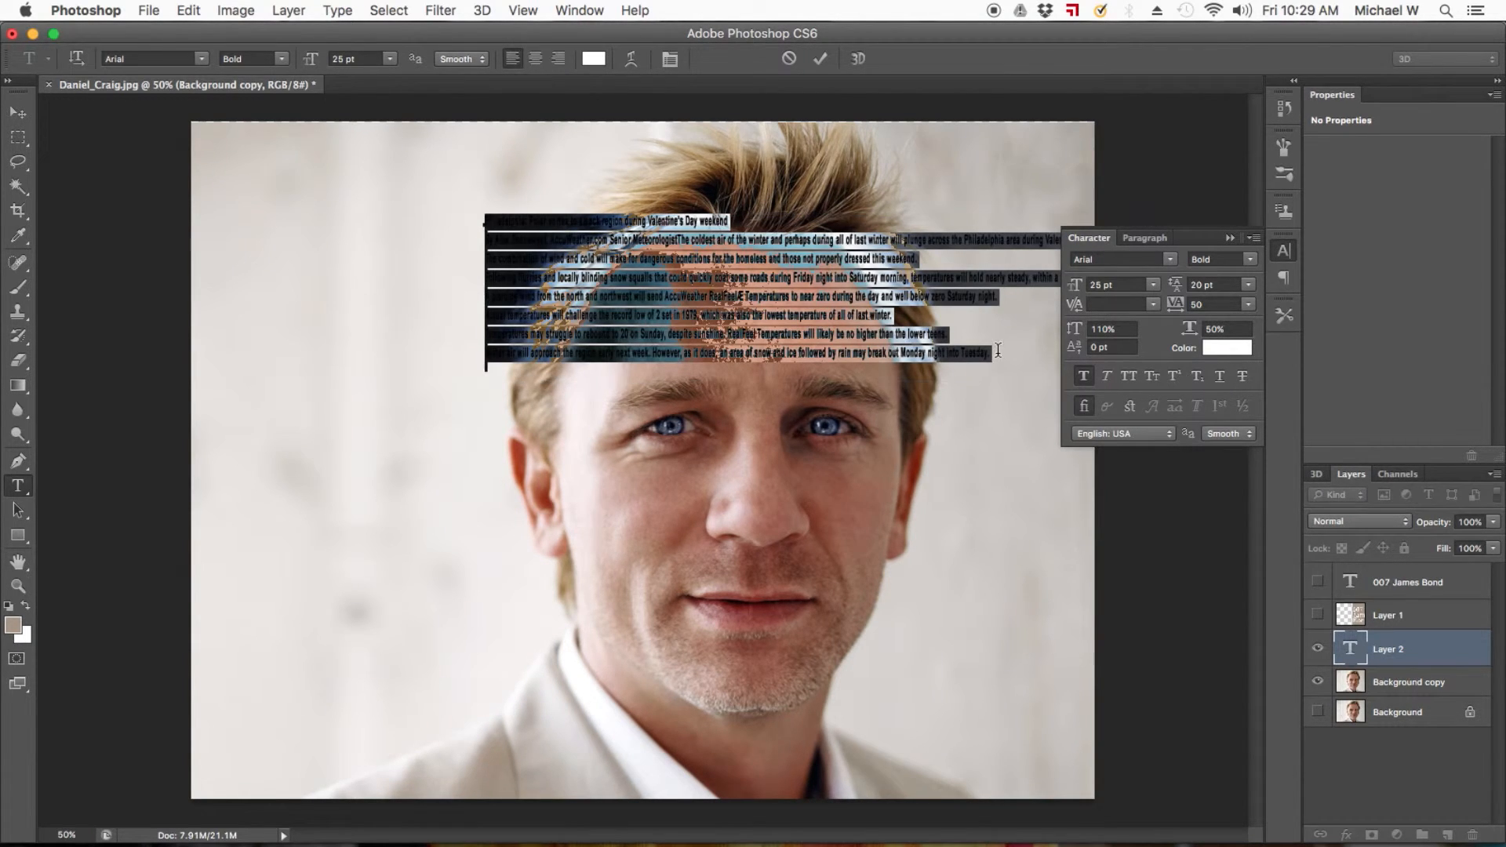
key("super+v")
left_click(17, 112)
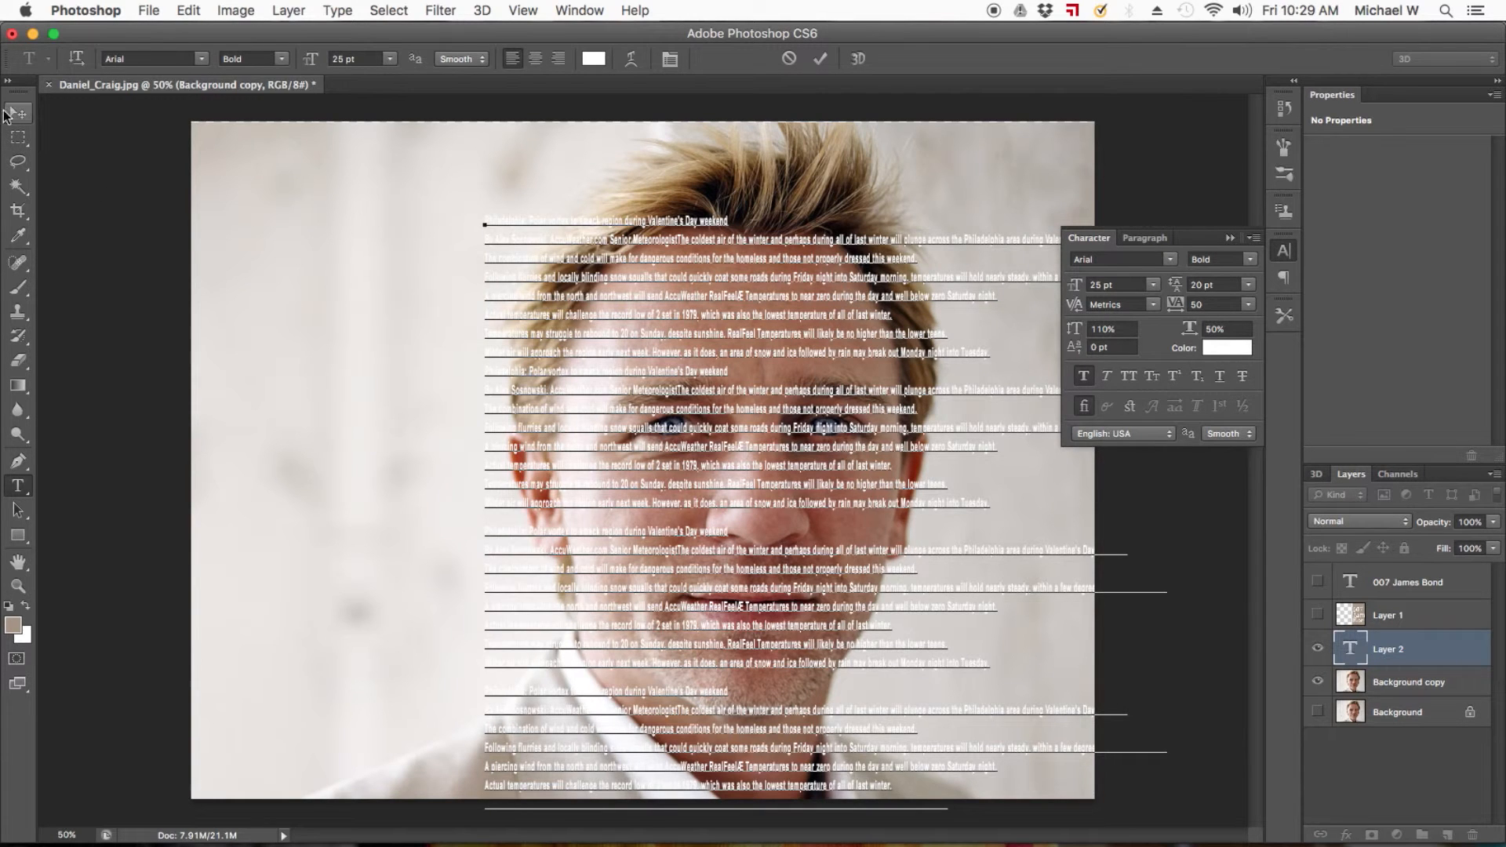
left_click_drag(643, 435, 722, 359)
left_click_drag(689, 341, 681, 340)
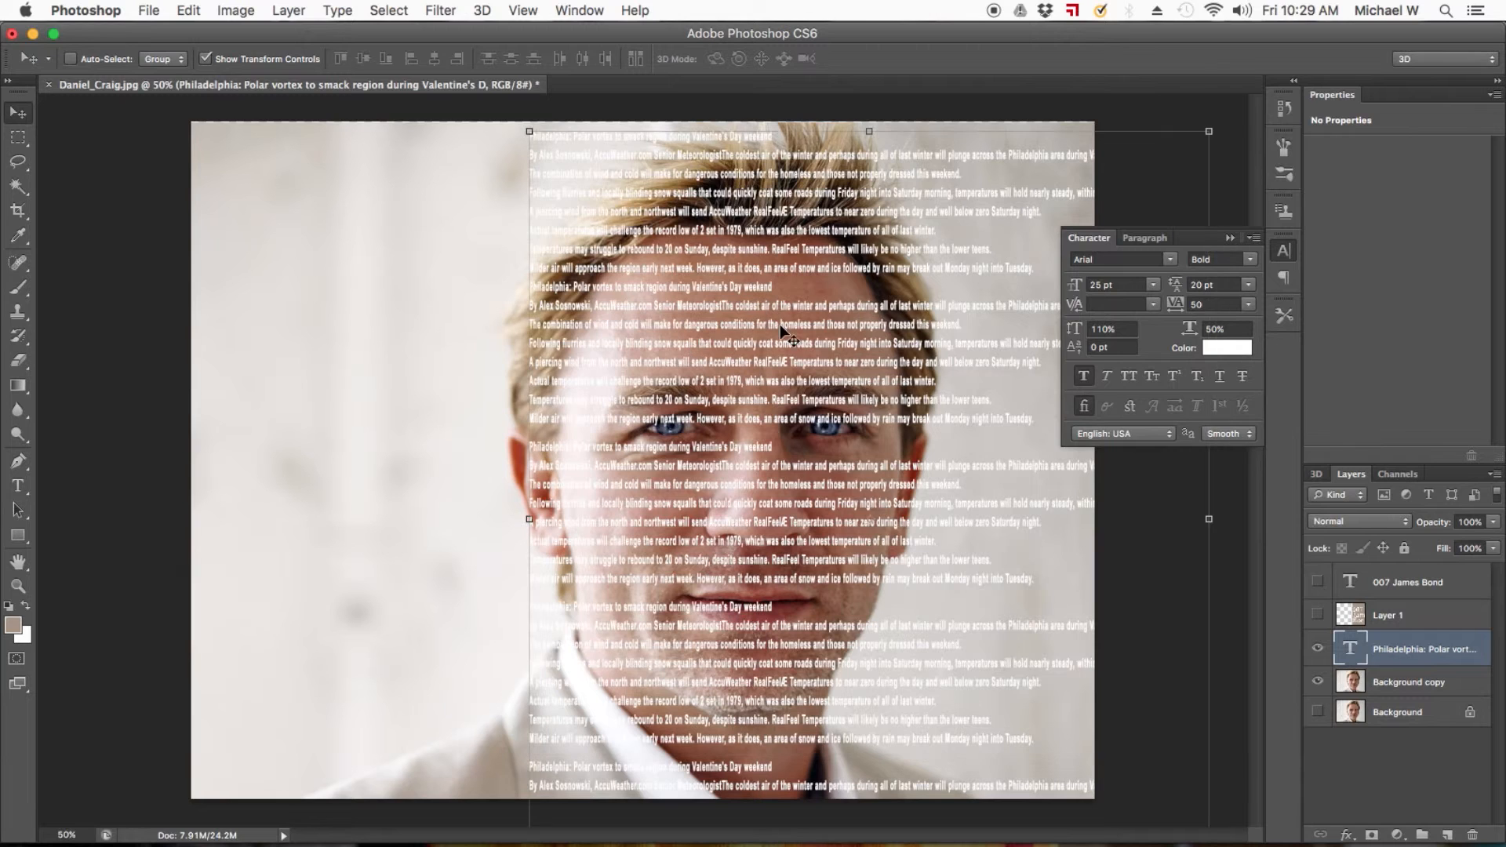
Remove the line breaks after the repeated headlines and the blank lines between the pasted copies of the text.
double_click(1351, 649)
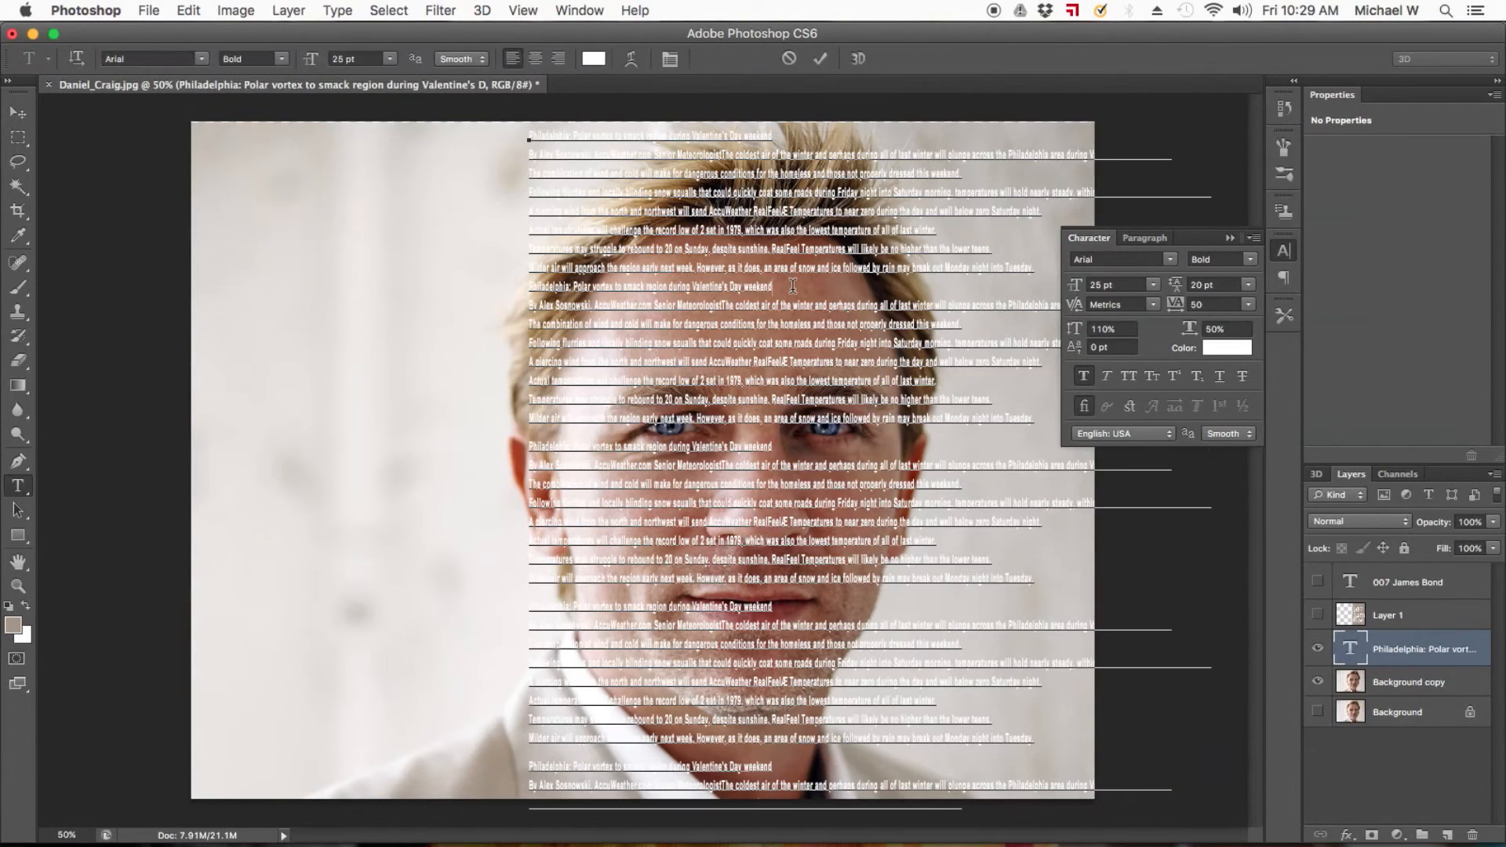
key("Delete")
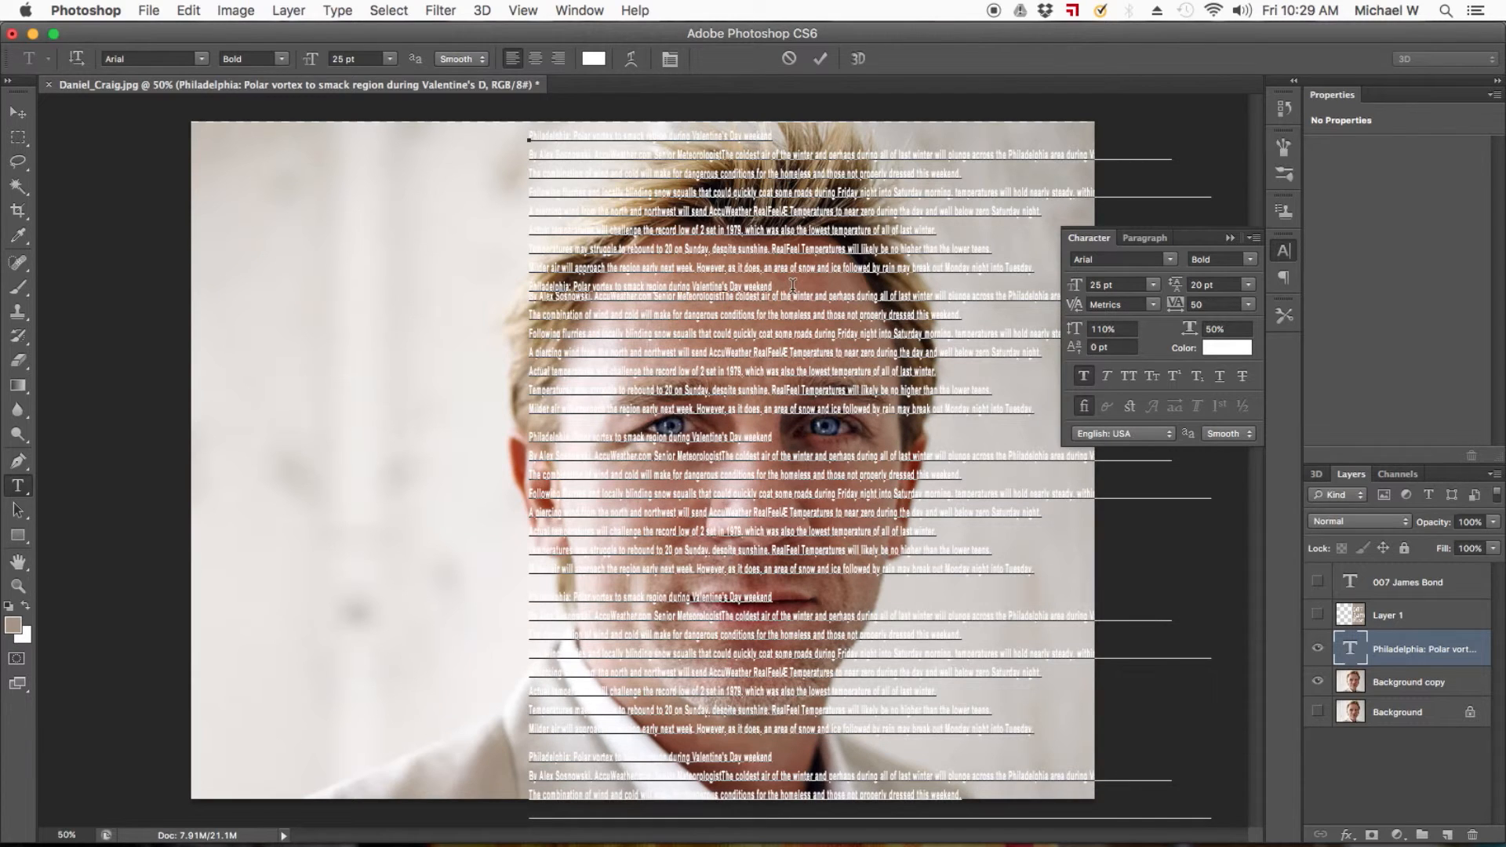
key("Delete")
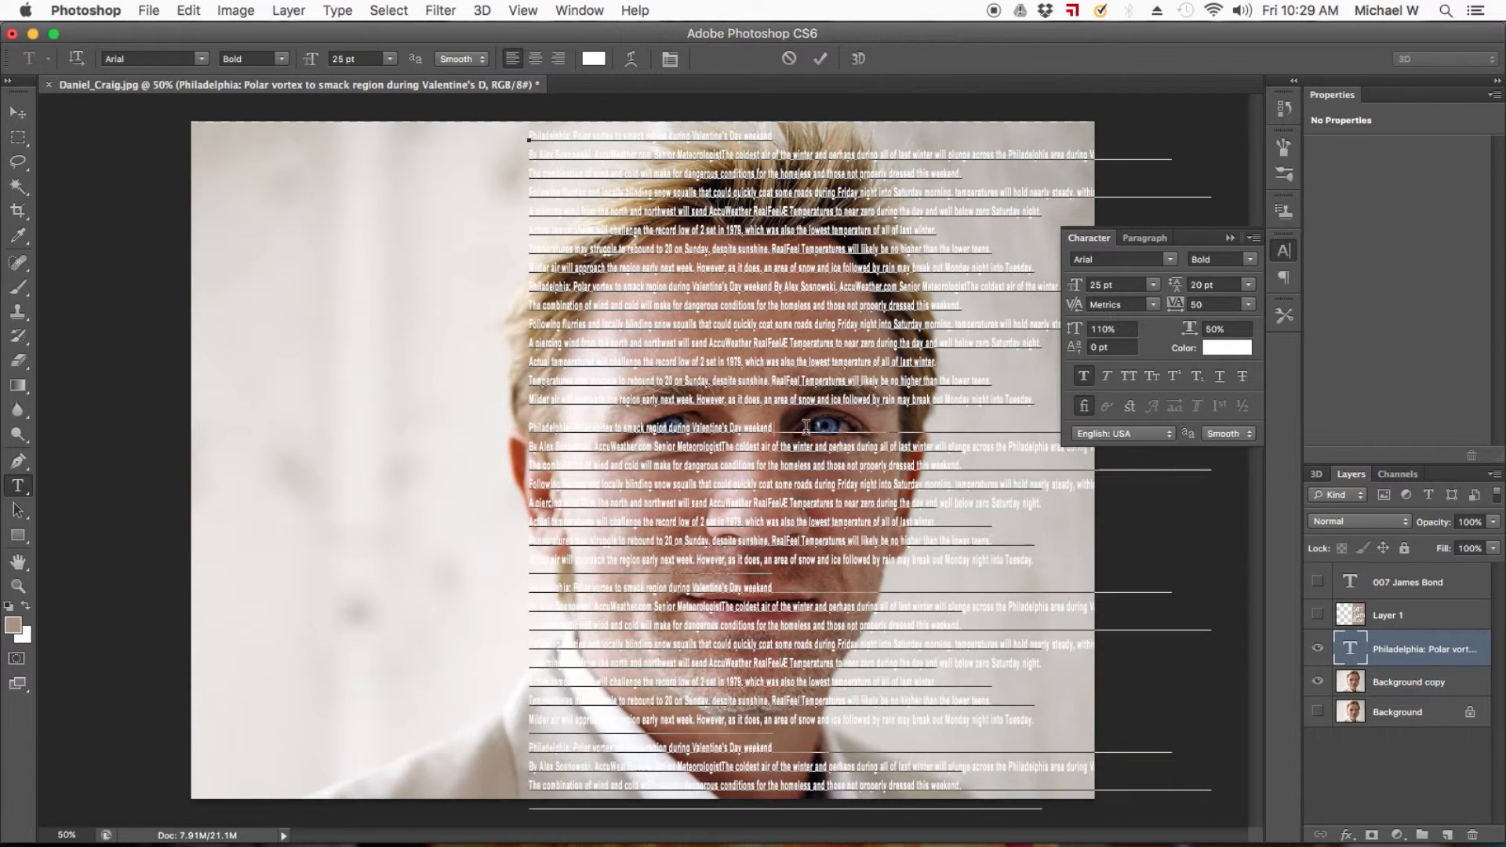
key("Delete")
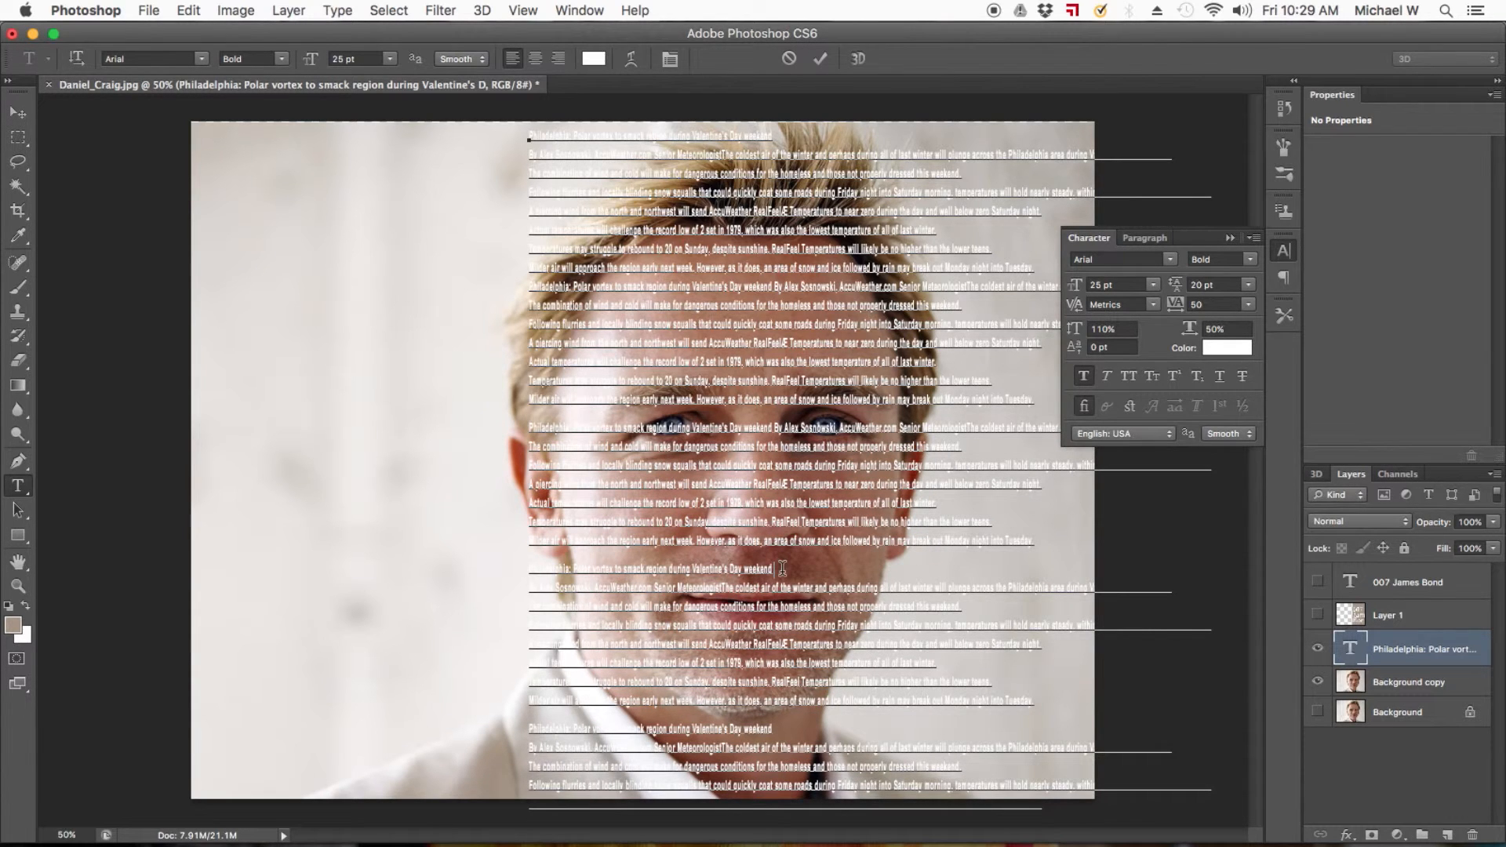
key("Delete")
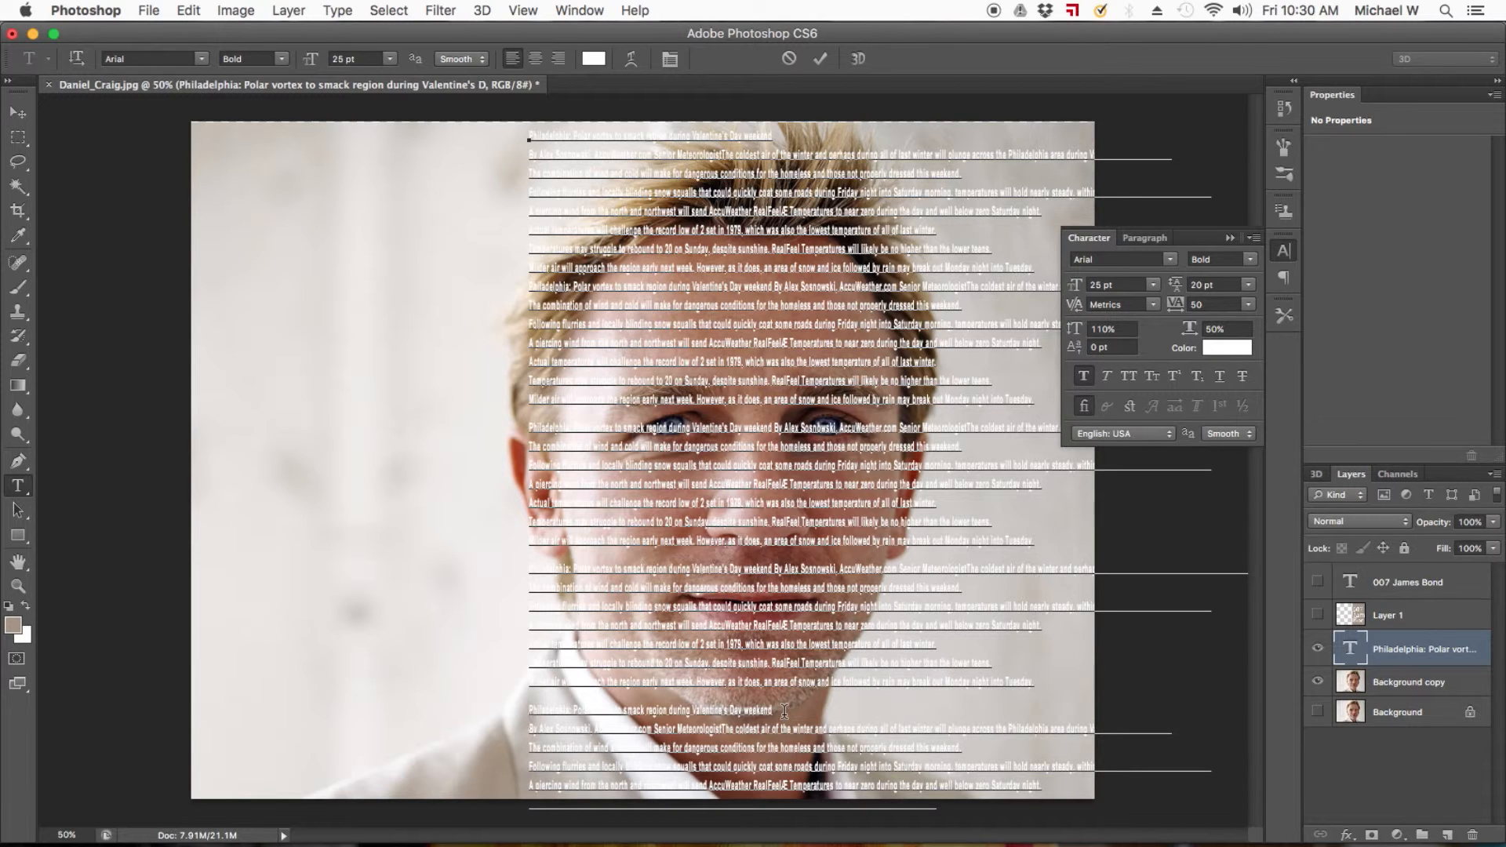
key("Delete")
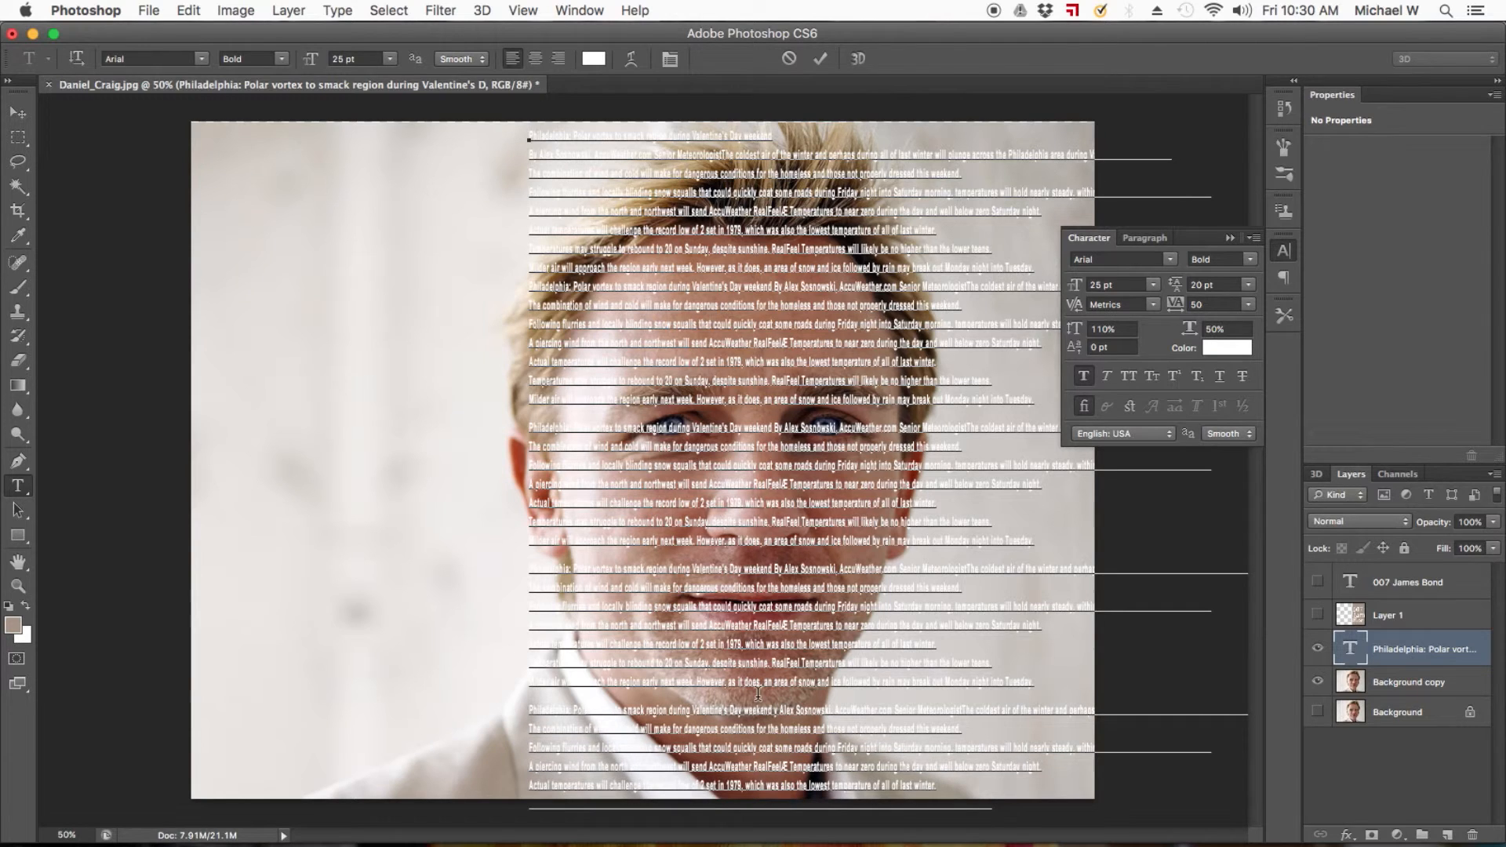
key("Delete")
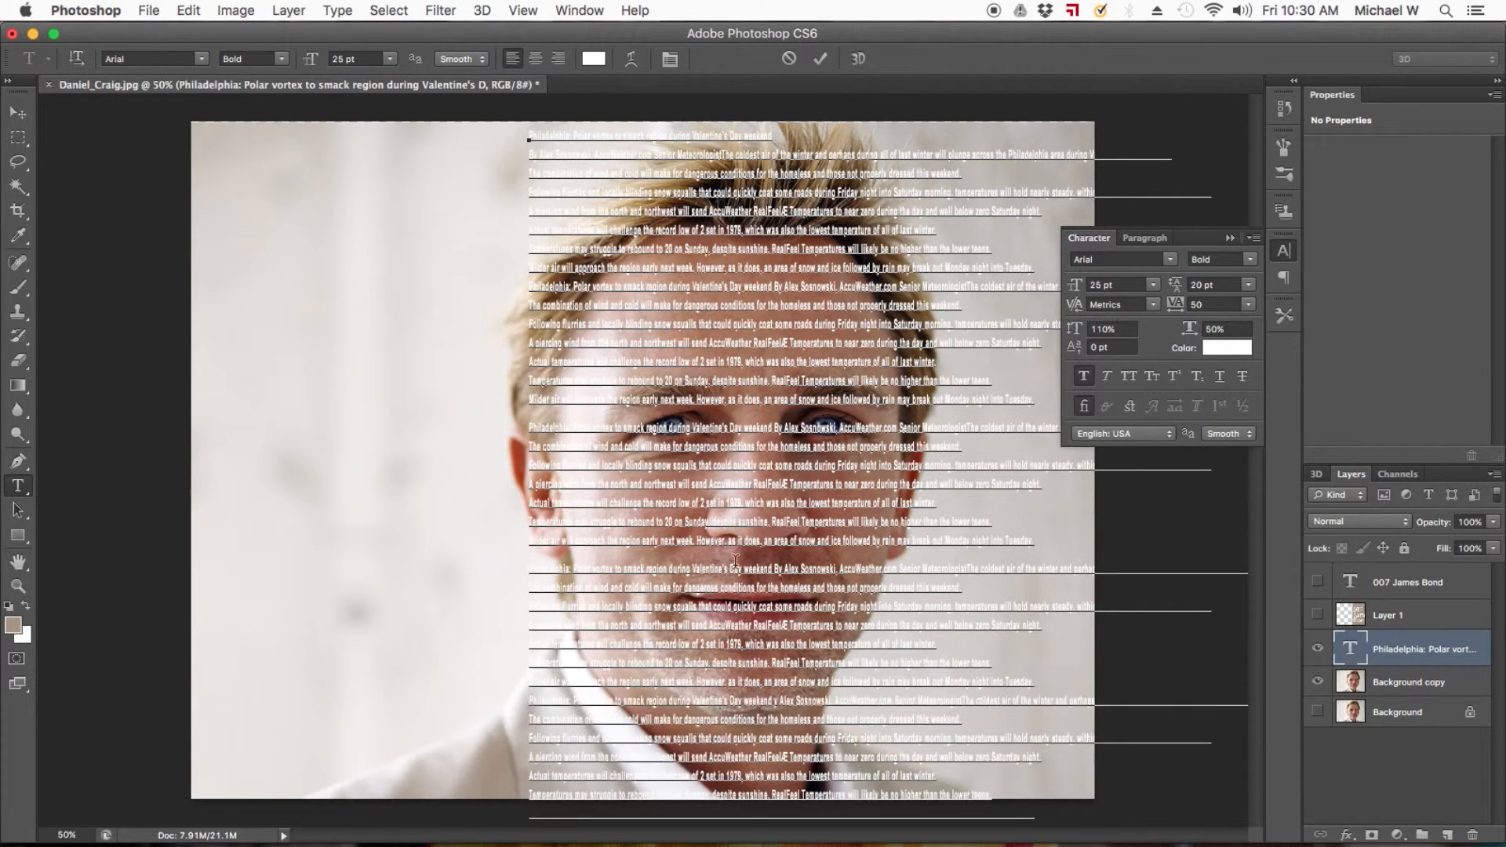
key("BackSpace")
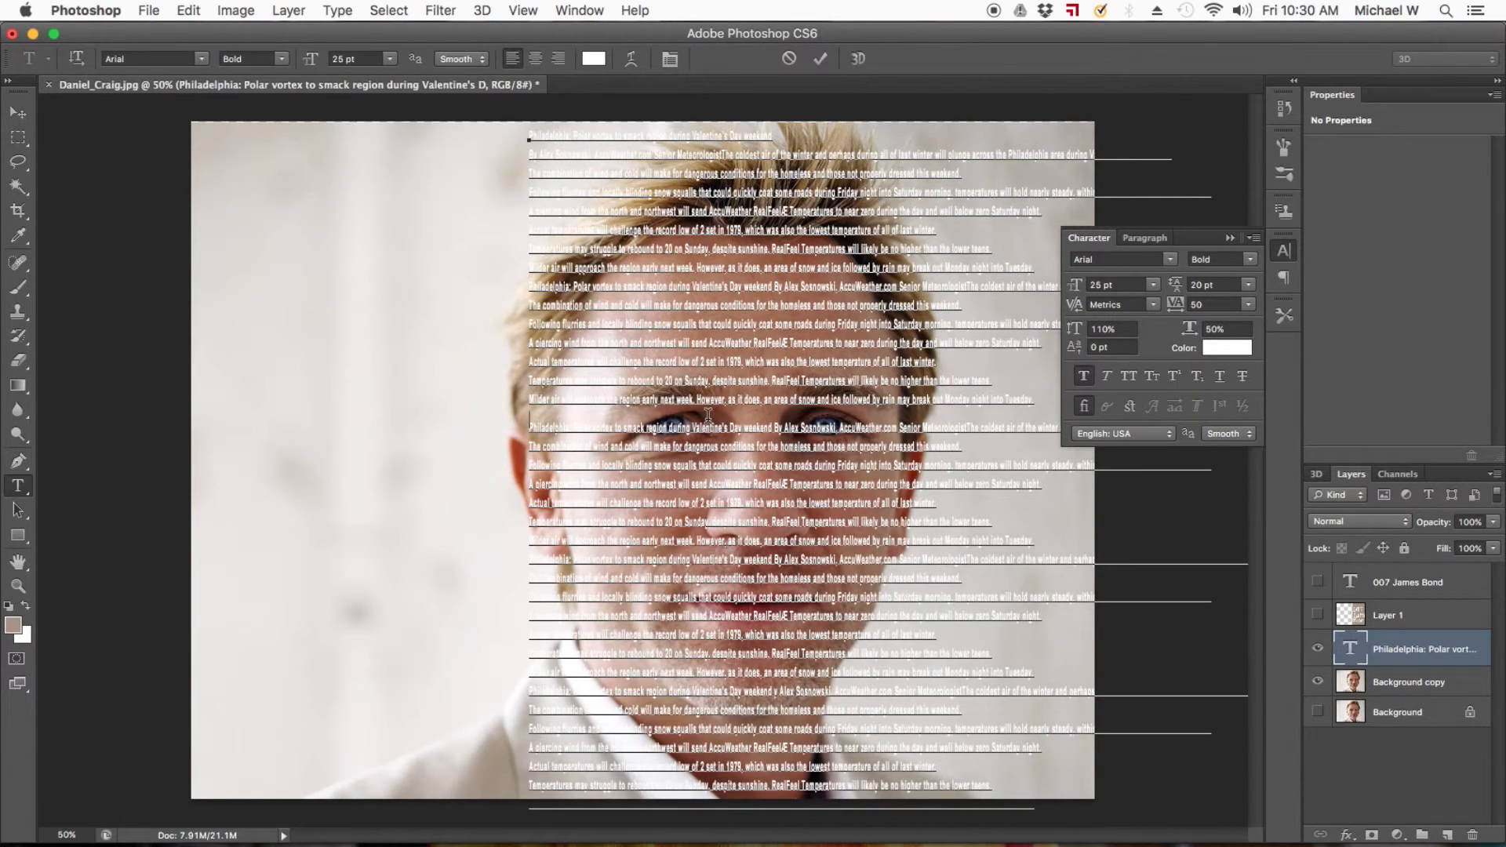
key("Delete")
Shift the text block slightly left so it covers the side of the hair, and hide its layer.
left_click(18, 113)
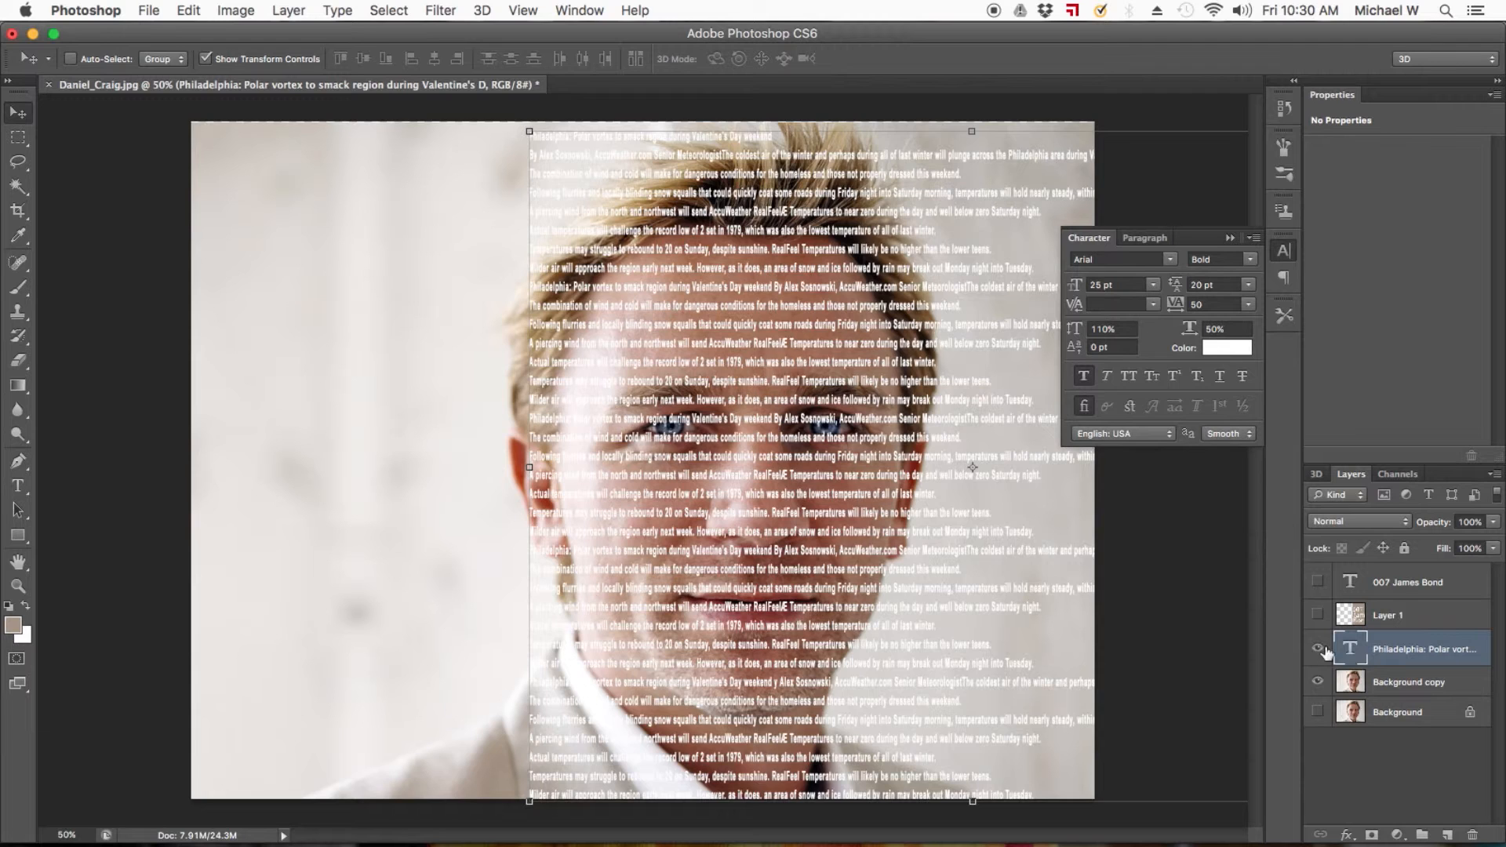
left_click_drag(750, 520, 705, 520)
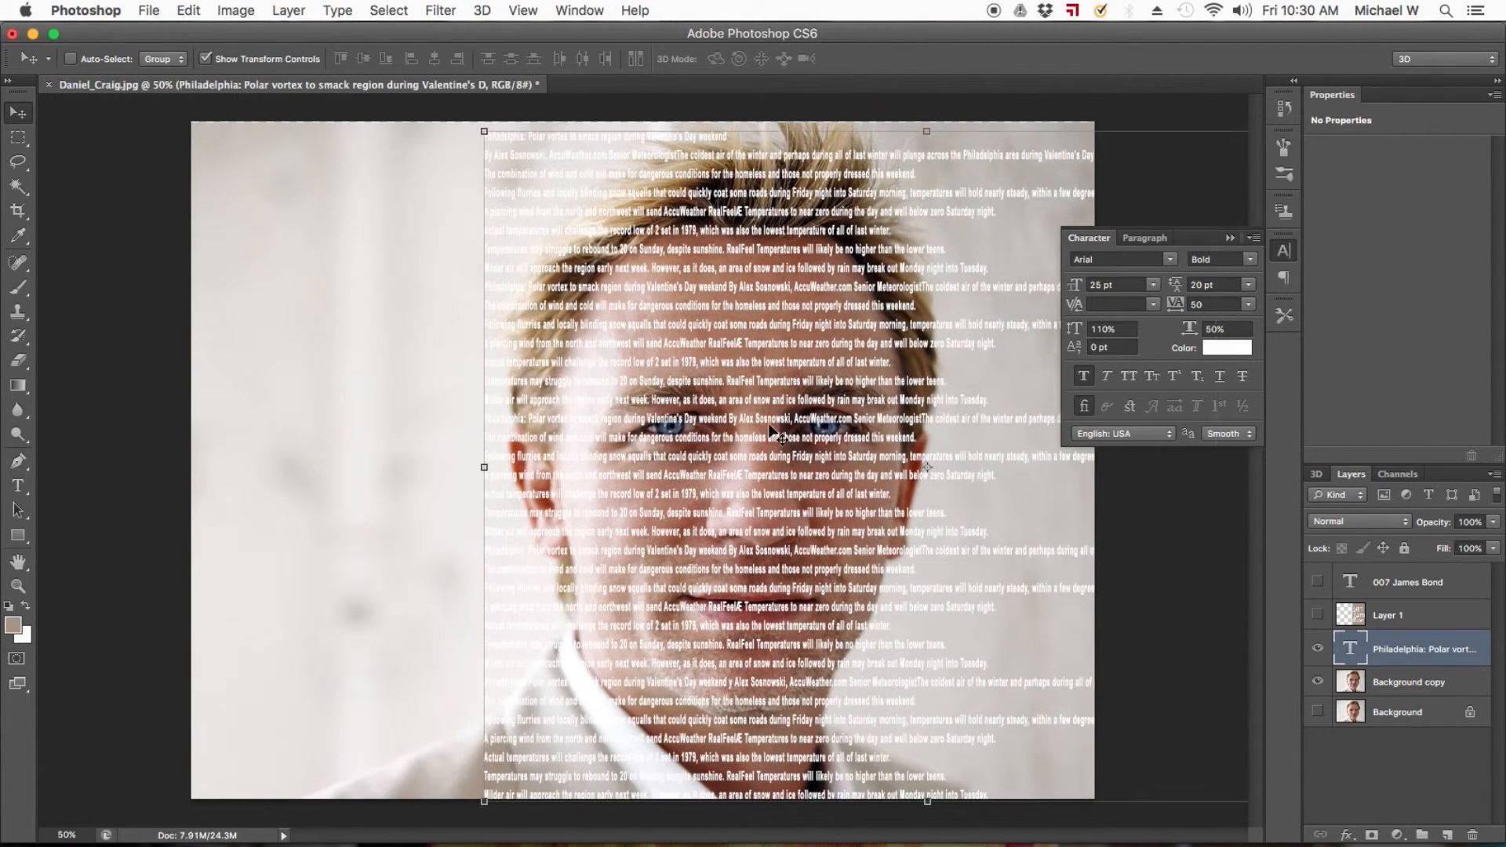
left_click(1318, 648)
Add a layer mask to Background copy, mask out a rectangle of backdrop beside the head's left edge, and deselect.
left_click(1354, 688)
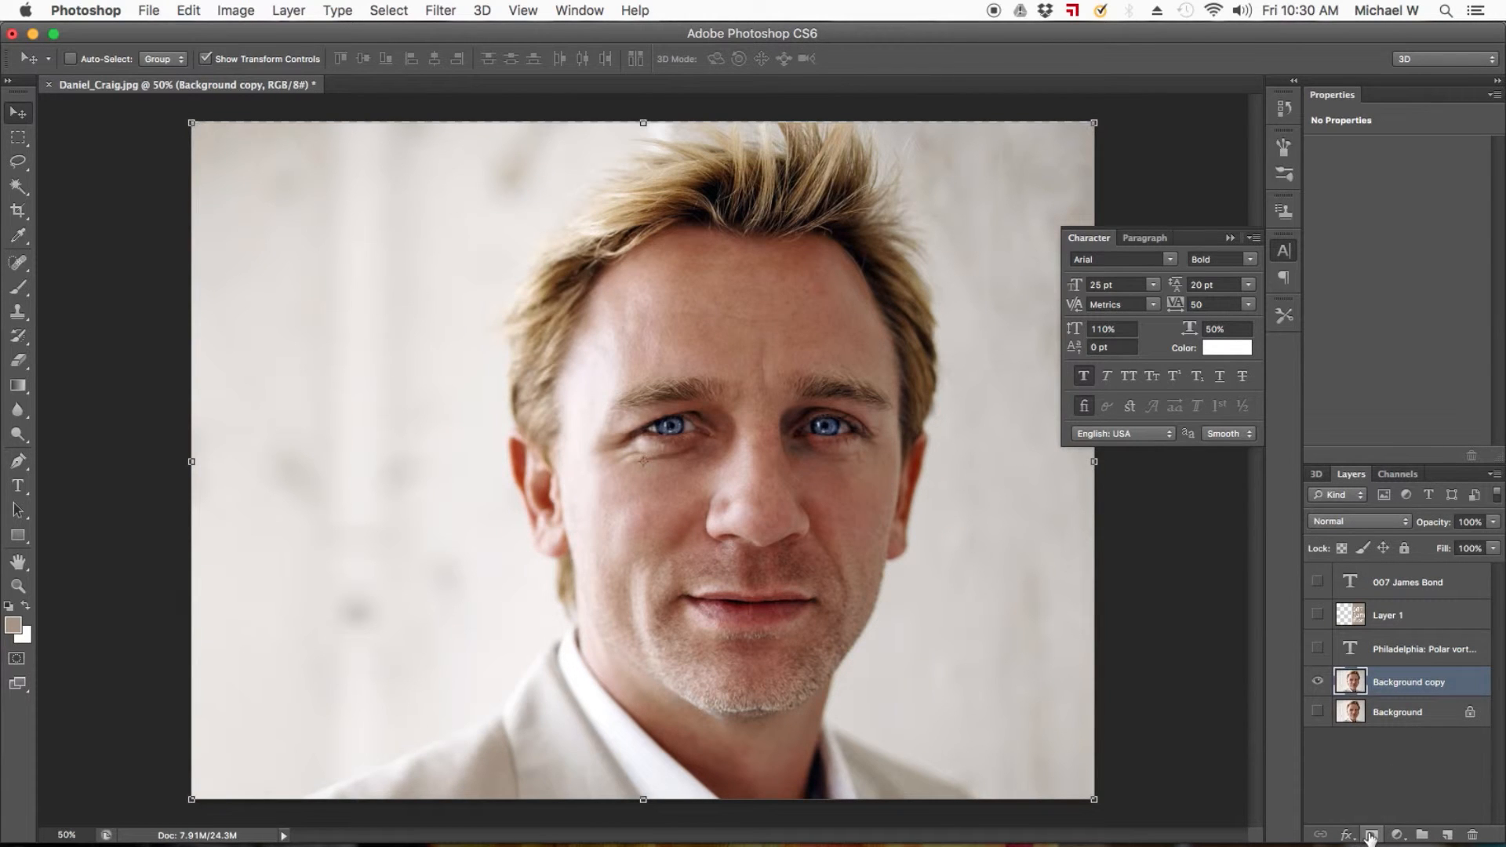
left_click(1371, 836)
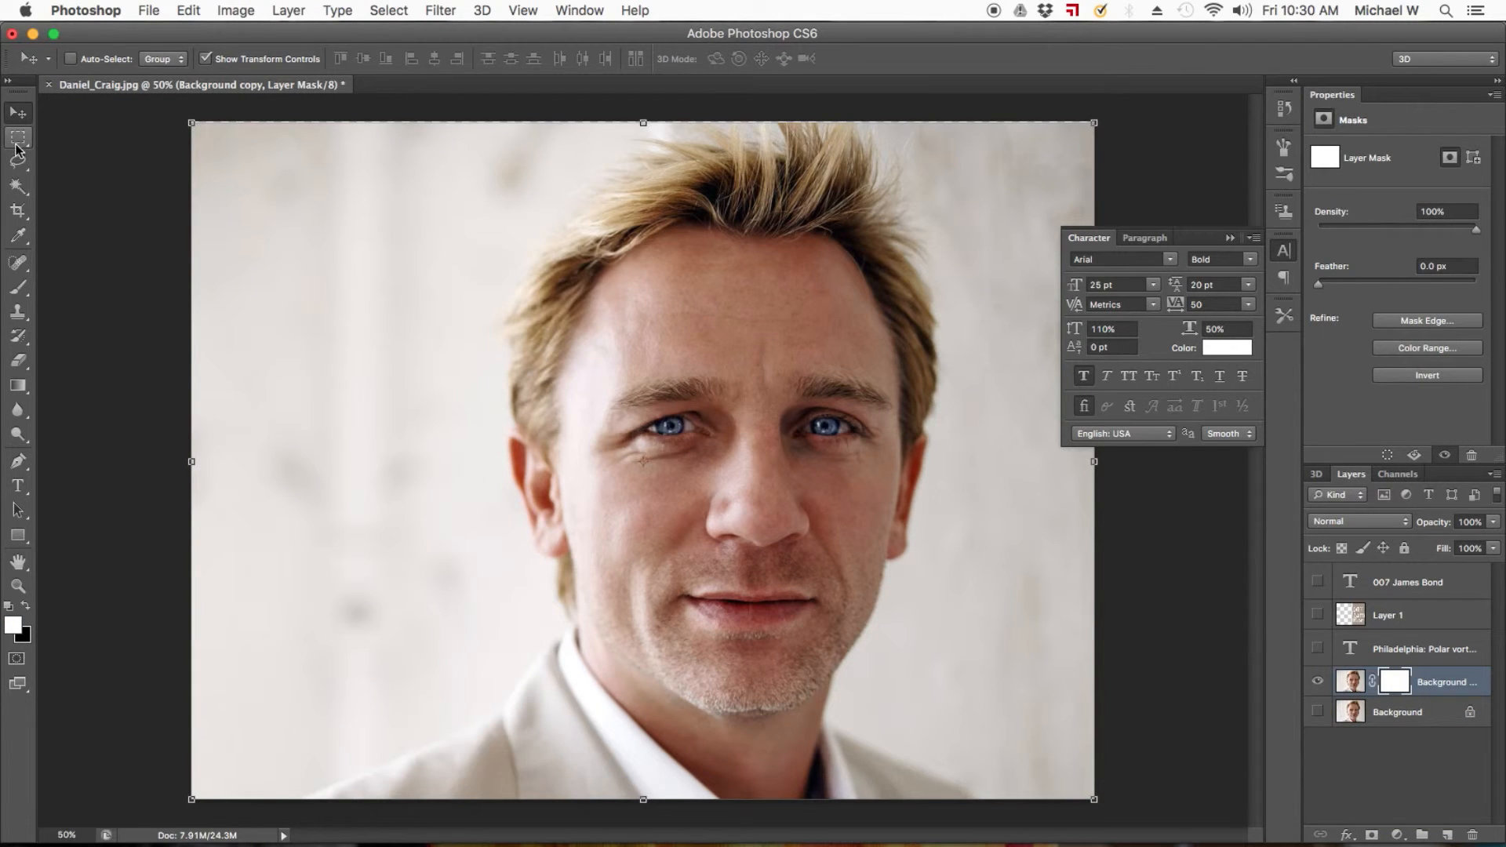
left_click(17, 138)
left_click_drag(191, 123, 464, 604)
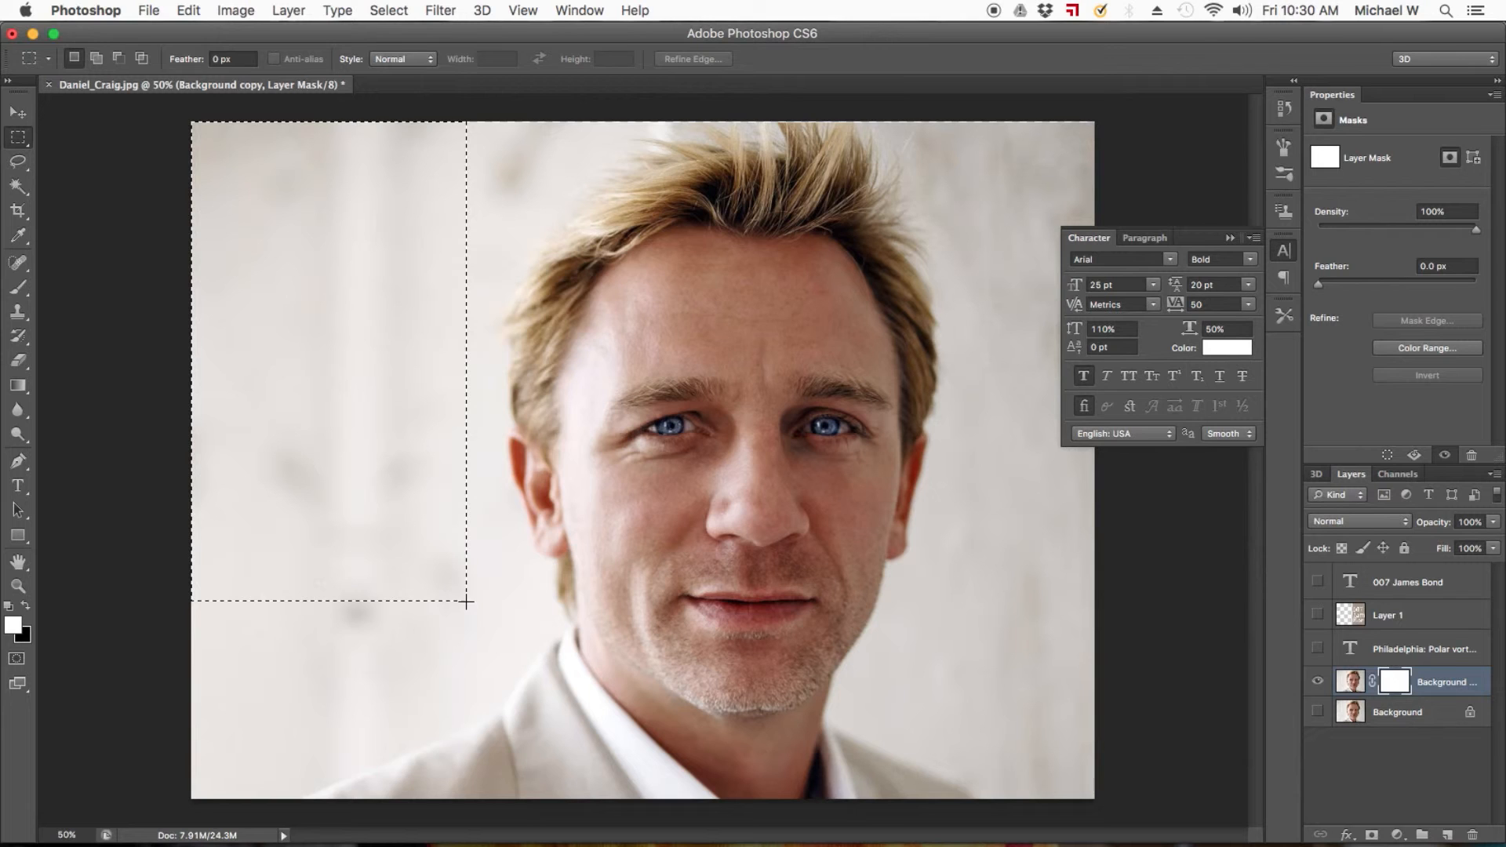
key("Delete")
key("super+d")
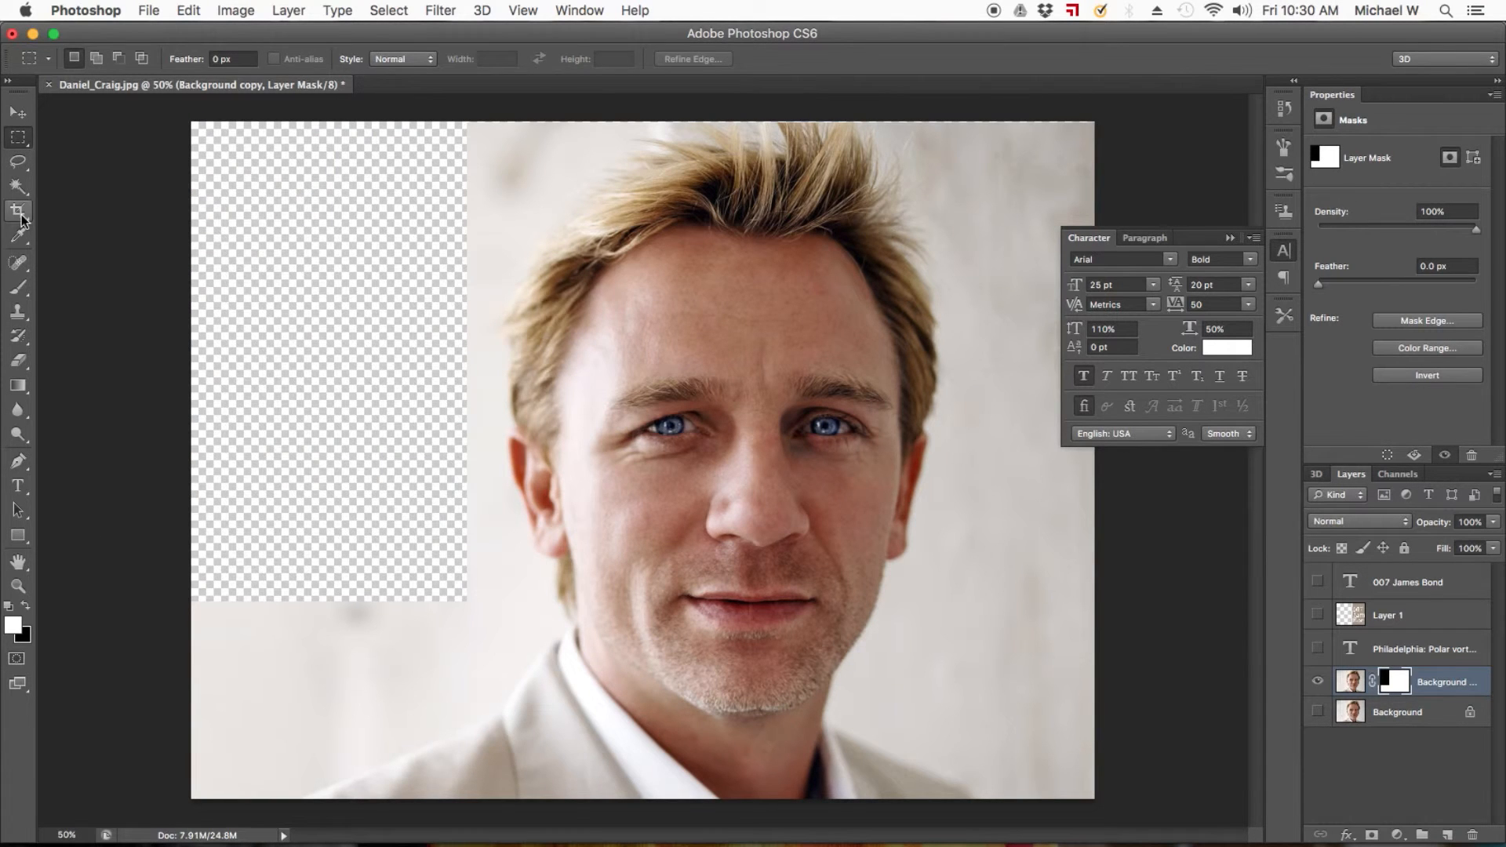
Mask out the remaining backdrop above the left shoulder using freehand Lasso selections with a 2 px feather.
left_click(17, 161)
mouse_move(192, 179)
left_mouse_down()
mouse_move(195, 781)
mouse_move(211, 802)
mouse_move(396, 752)
mouse_move(478, 617)
mouse_move(342, 545)
mouse_move(248, 555)
mouse_move(298, 637)
mouse_move(166, 553)
mouse_move(153, 688)
mouse_move(263, 816)
mouse_move(259, 745)
left_mouse_up()
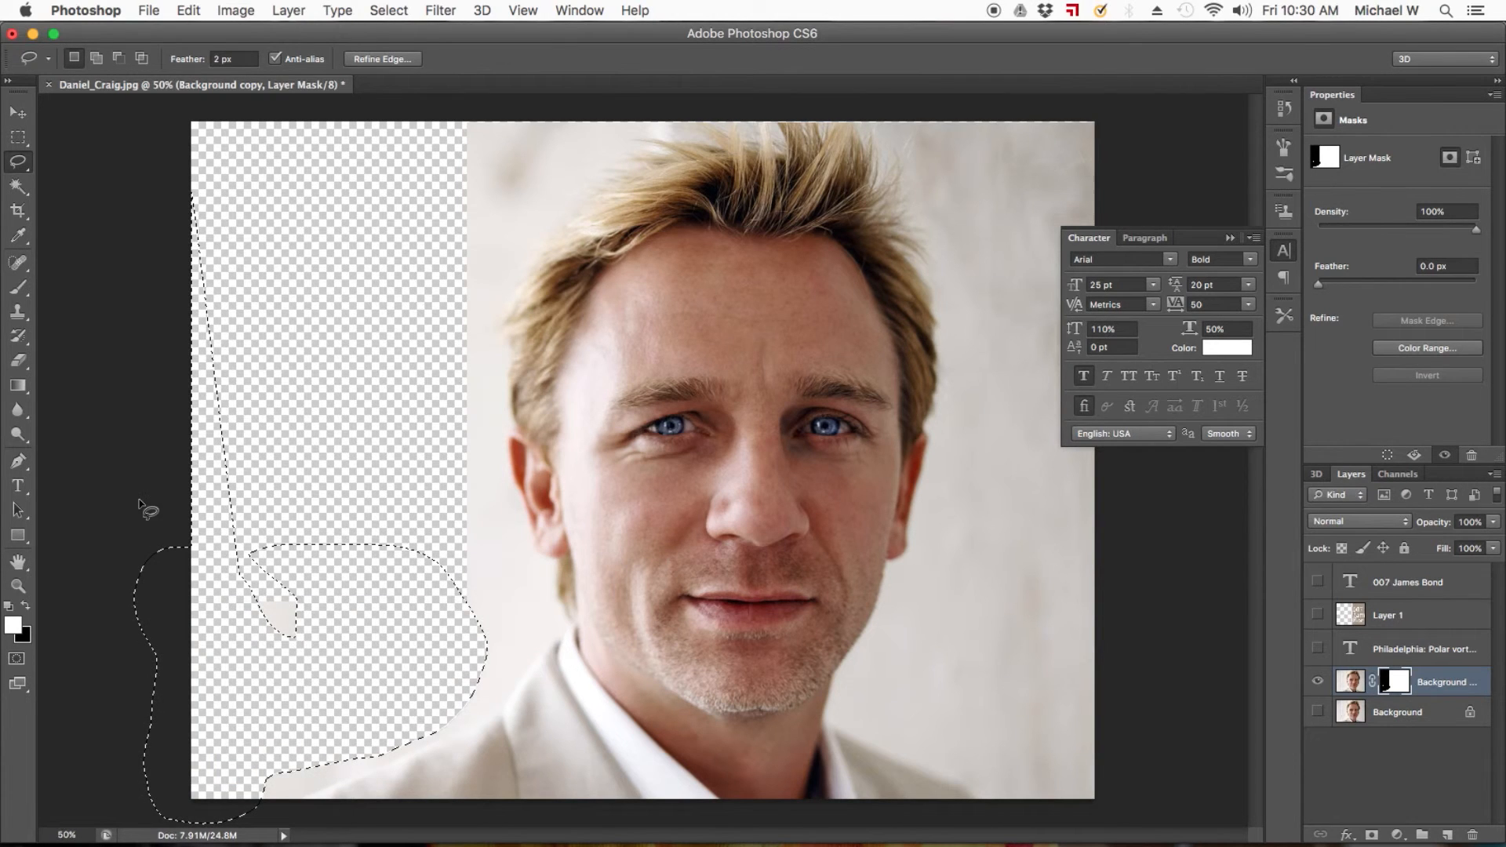
mouse_move(192, 502)
left_mouse_down()
mouse_move(369, 603)
mouse_move(264, 545)
left_mouse_up()
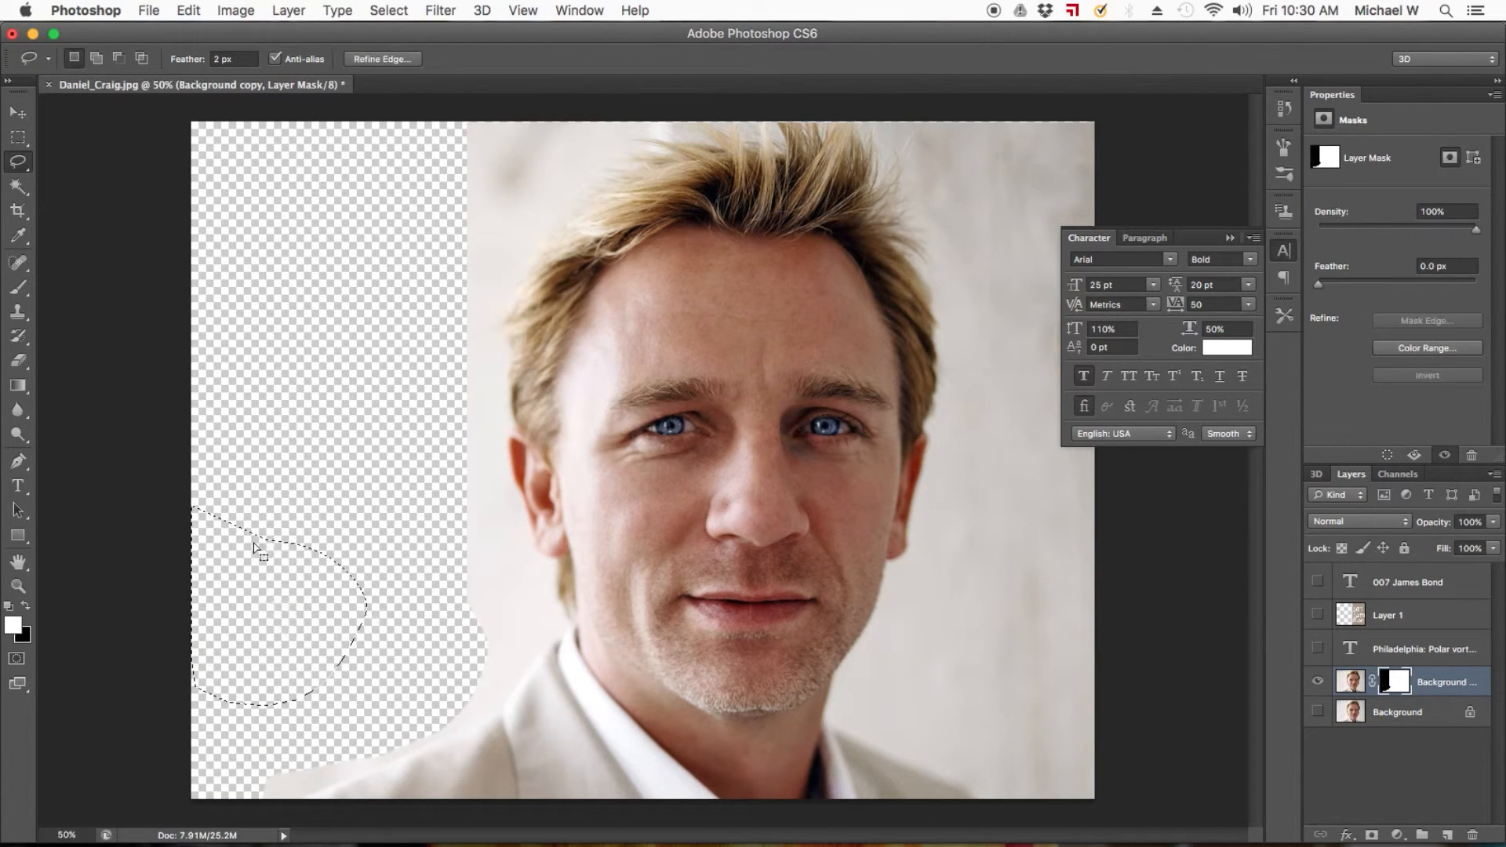
Deselect and brush black onto the Background copy mask to fade the backdrop left of the hair.
left_click(18, 288)
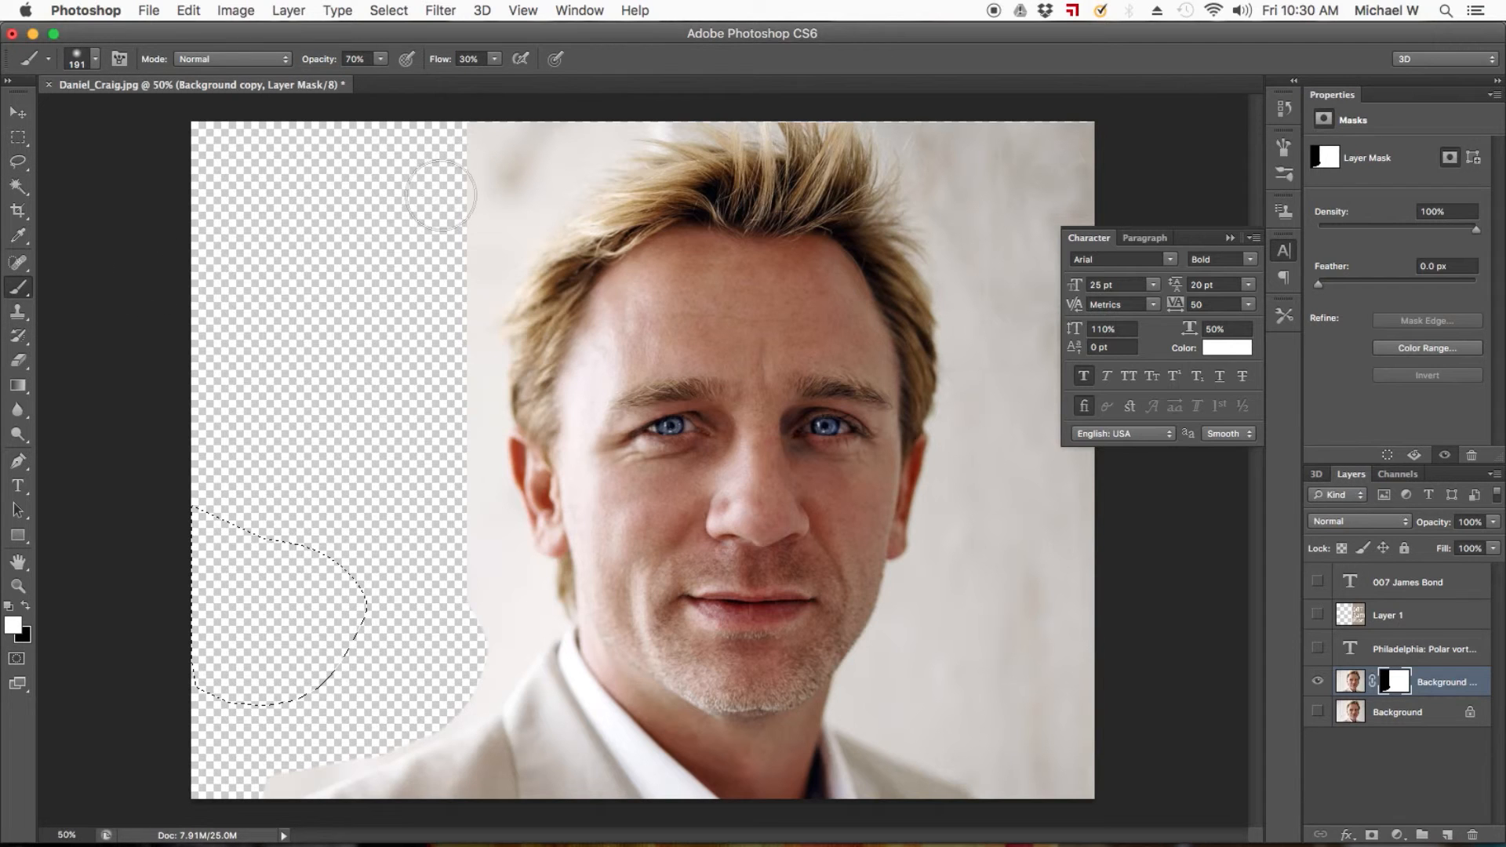
key("super+d")
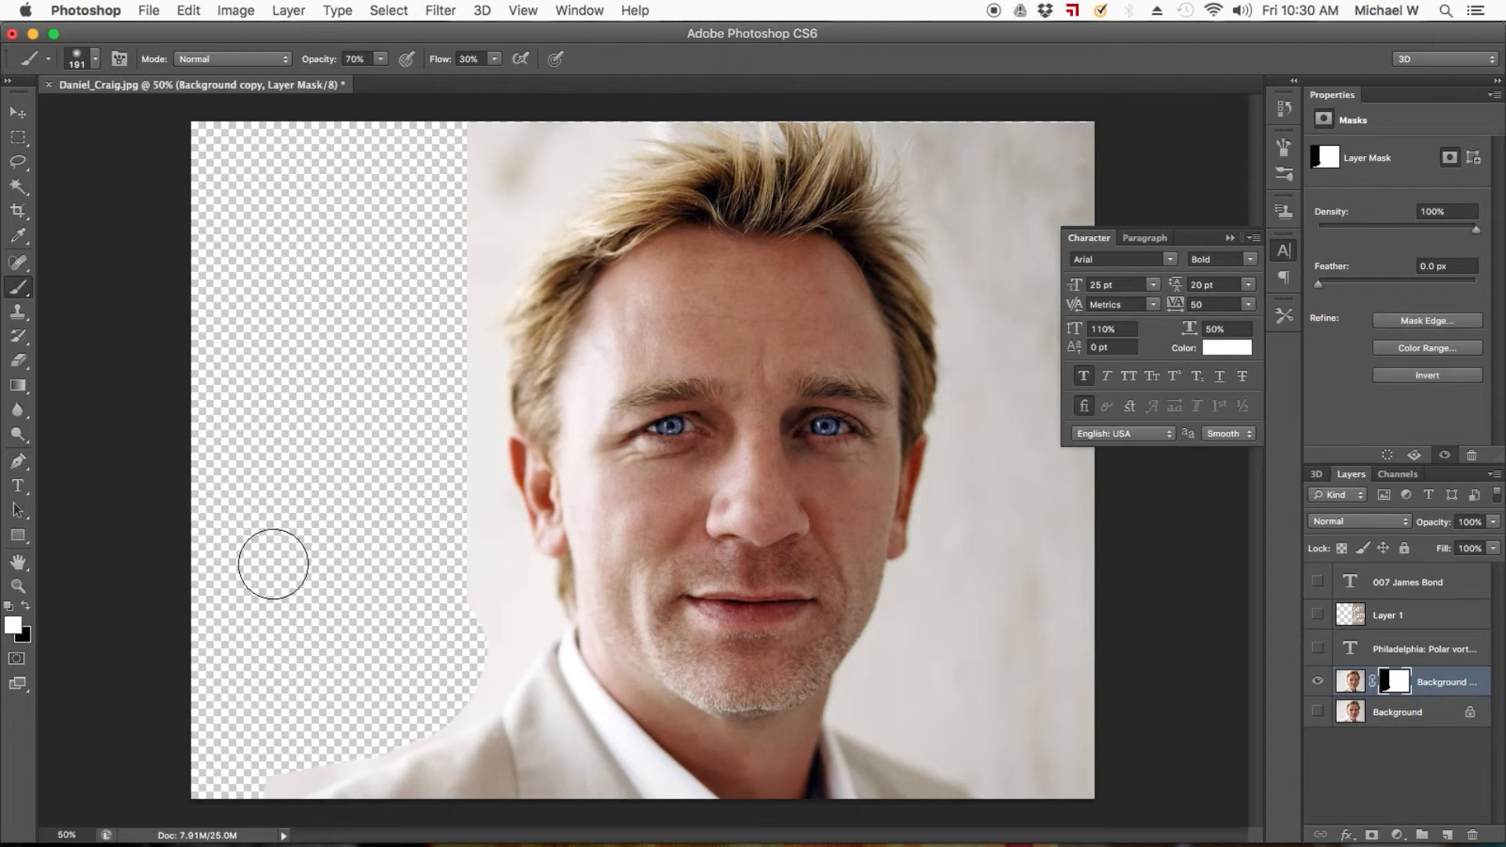
left_click_drag(459, 177, 478, 151)
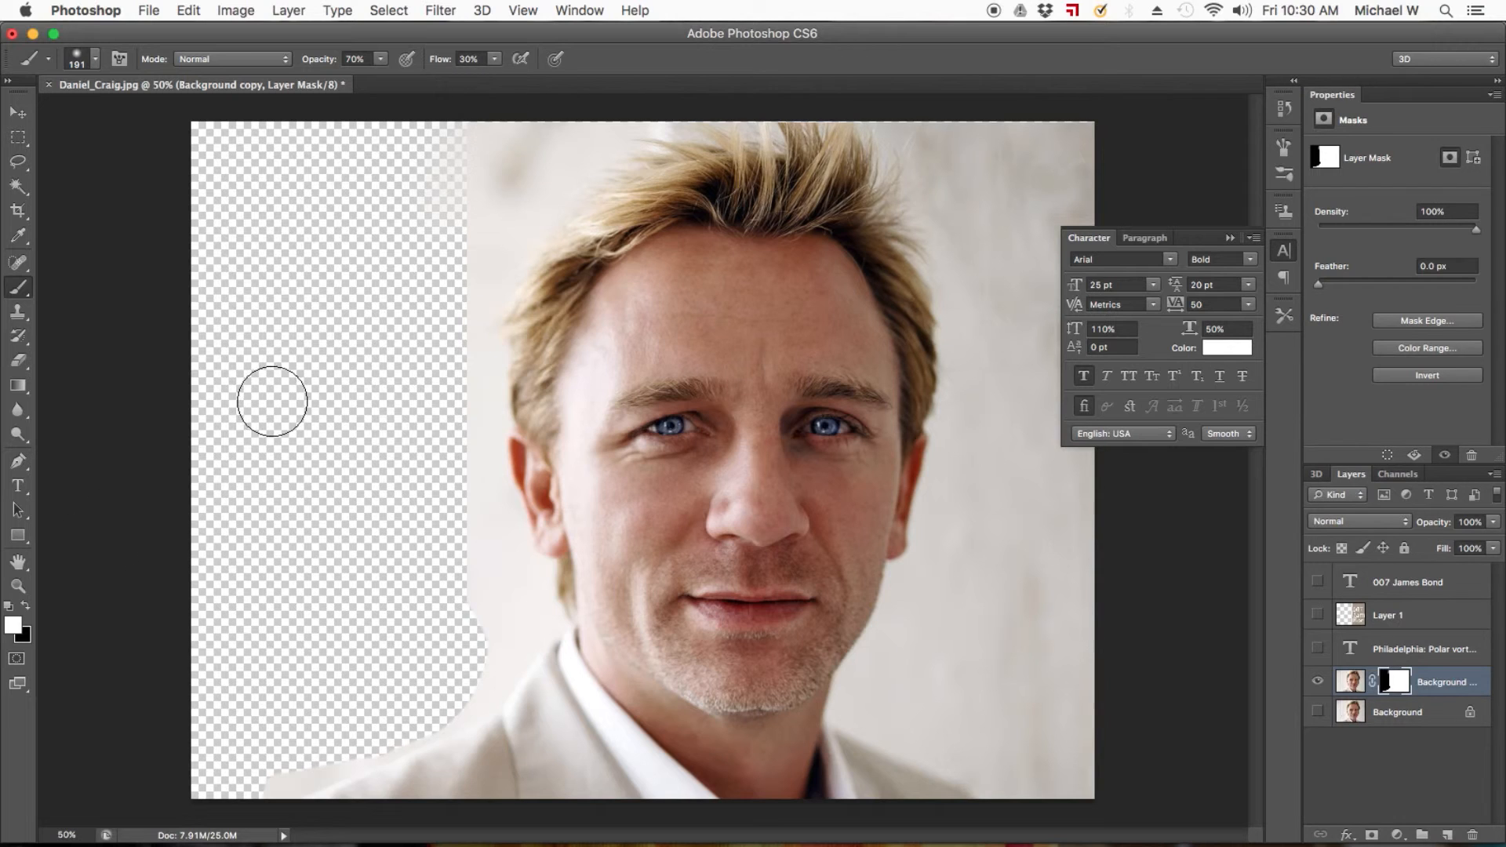
left_click(26, 605)
mouse_move(451, 125)
left_mouse_down()
mouse_move(462, 189)
mouse_move(470, 142)
mouse_move(426, 257)
mouse_move(535, 121)
left_mouse_up()
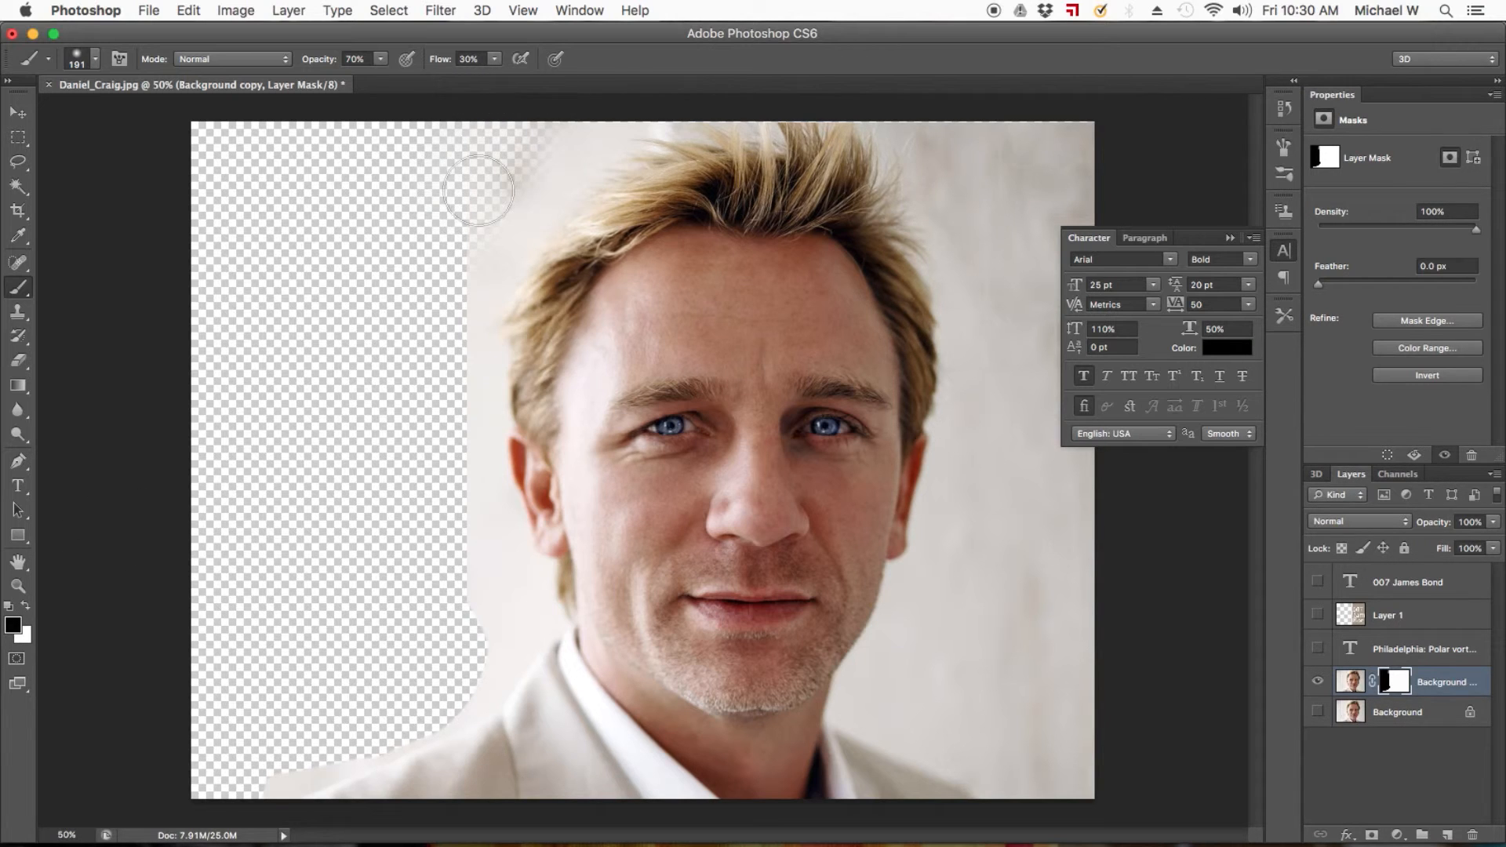
Set the brush to 100% opacity, 100% flow and 100% hardness, and fully mask out the backdrop beside the upper left of the hair.
left_click(356, 59)
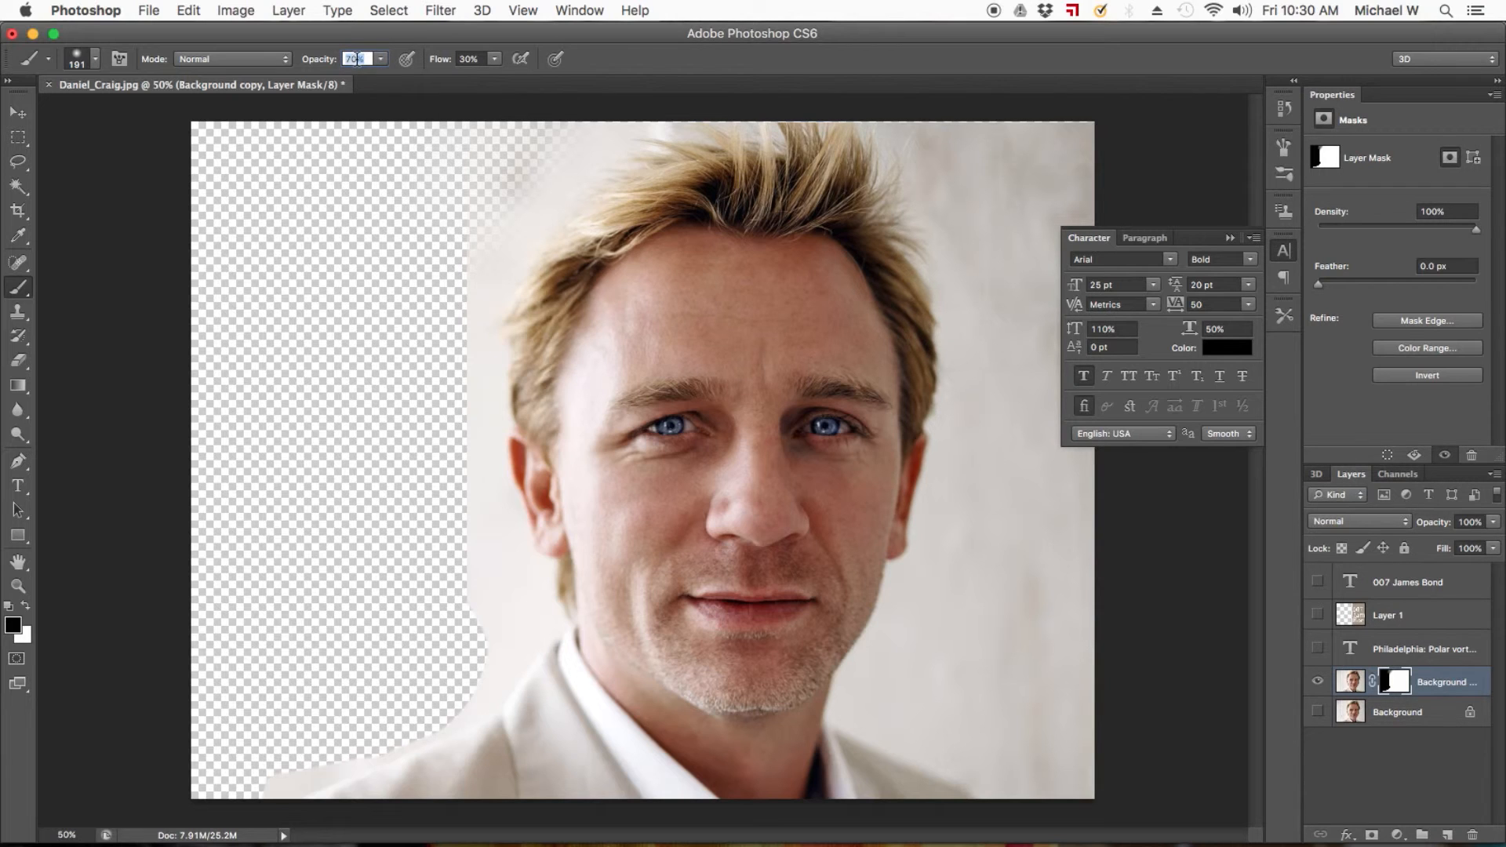
type("100")
key("Tab")
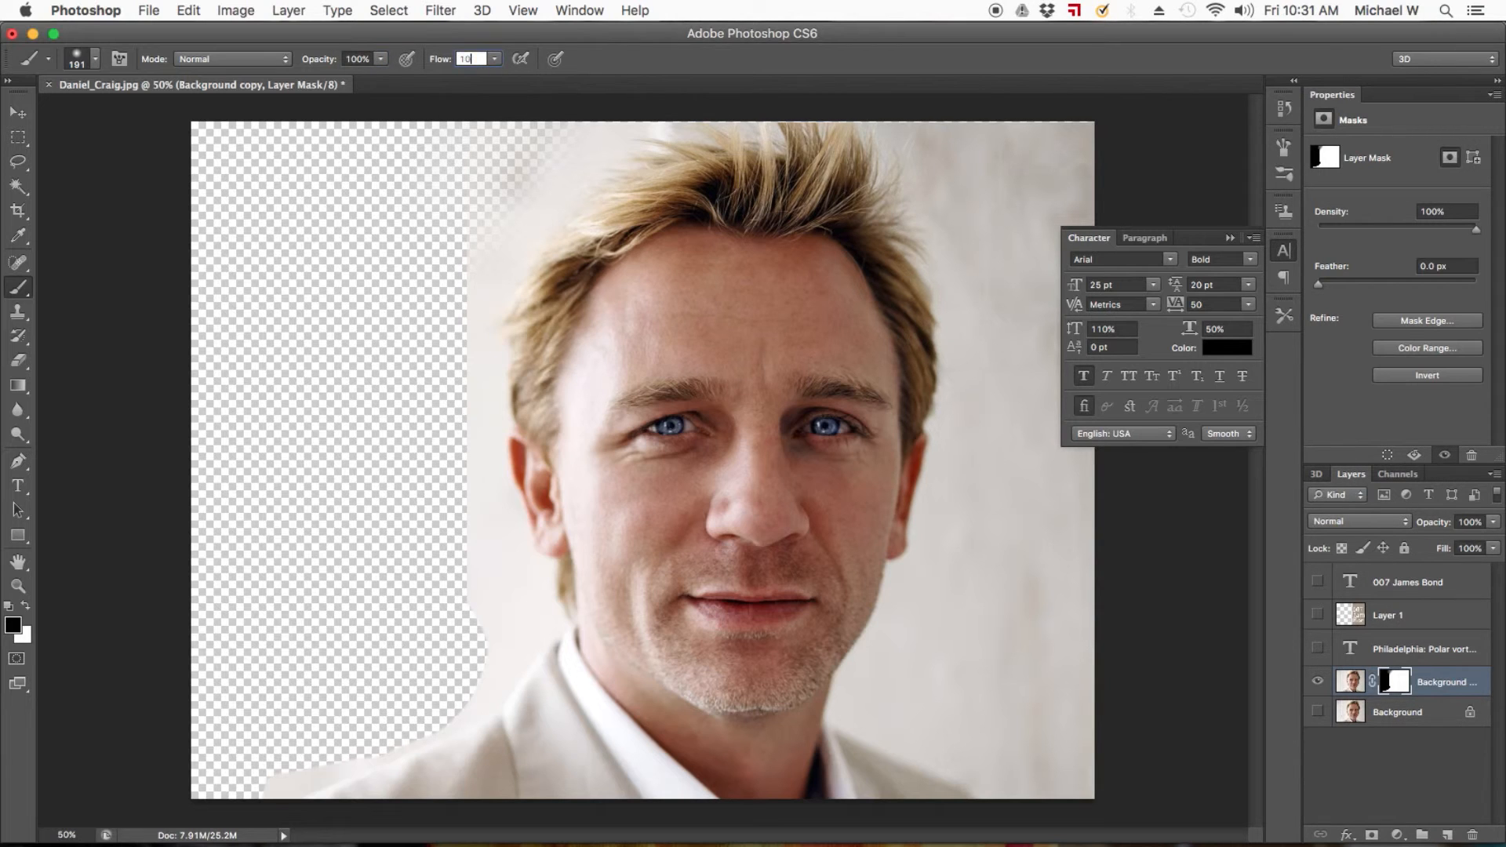
type("100")
left_click(77, 61)
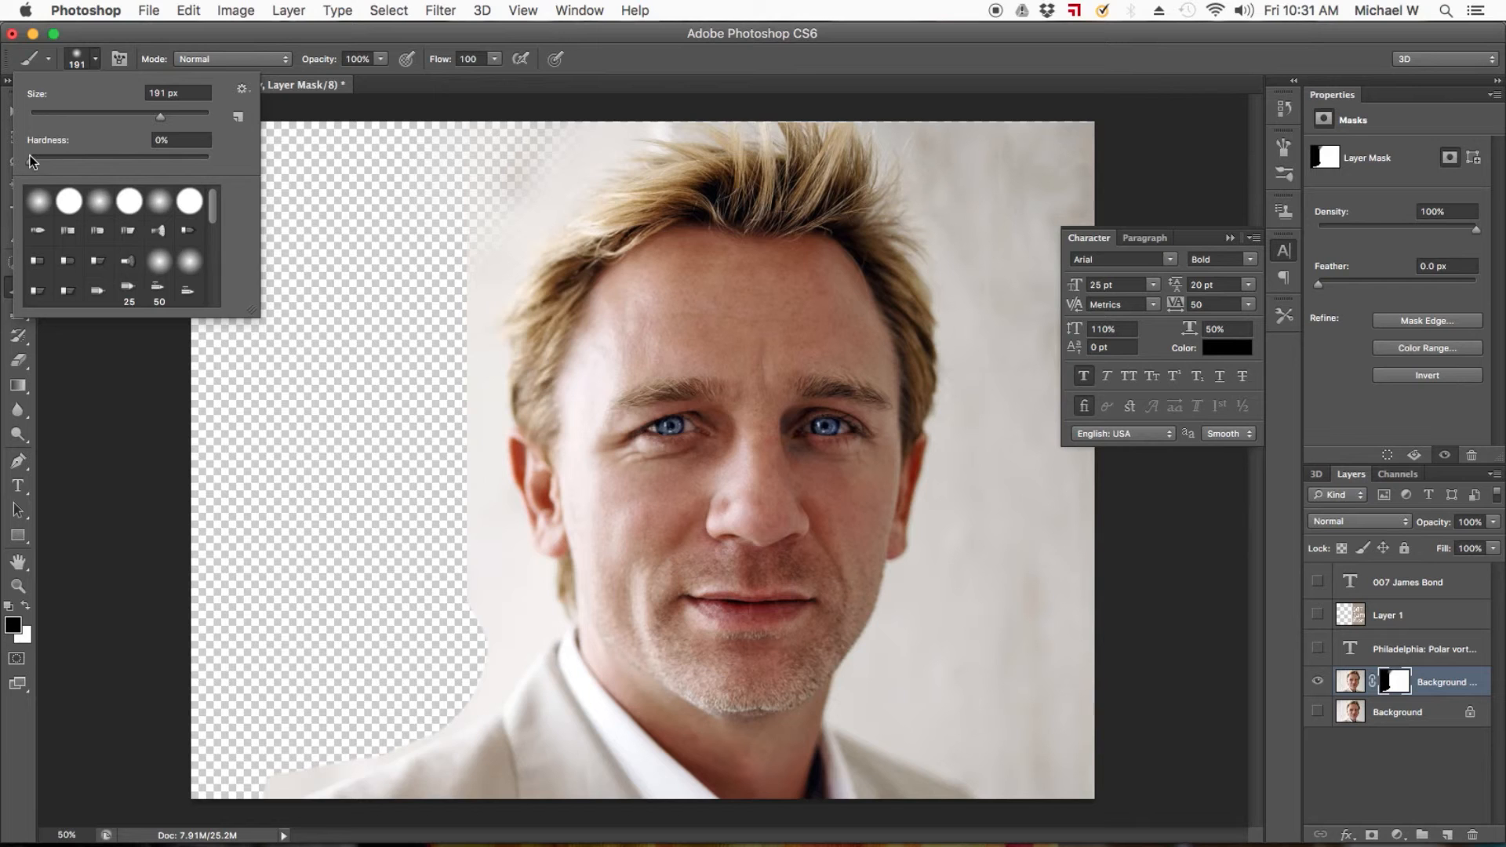
left_click_drag(30, 163, 238, 163)
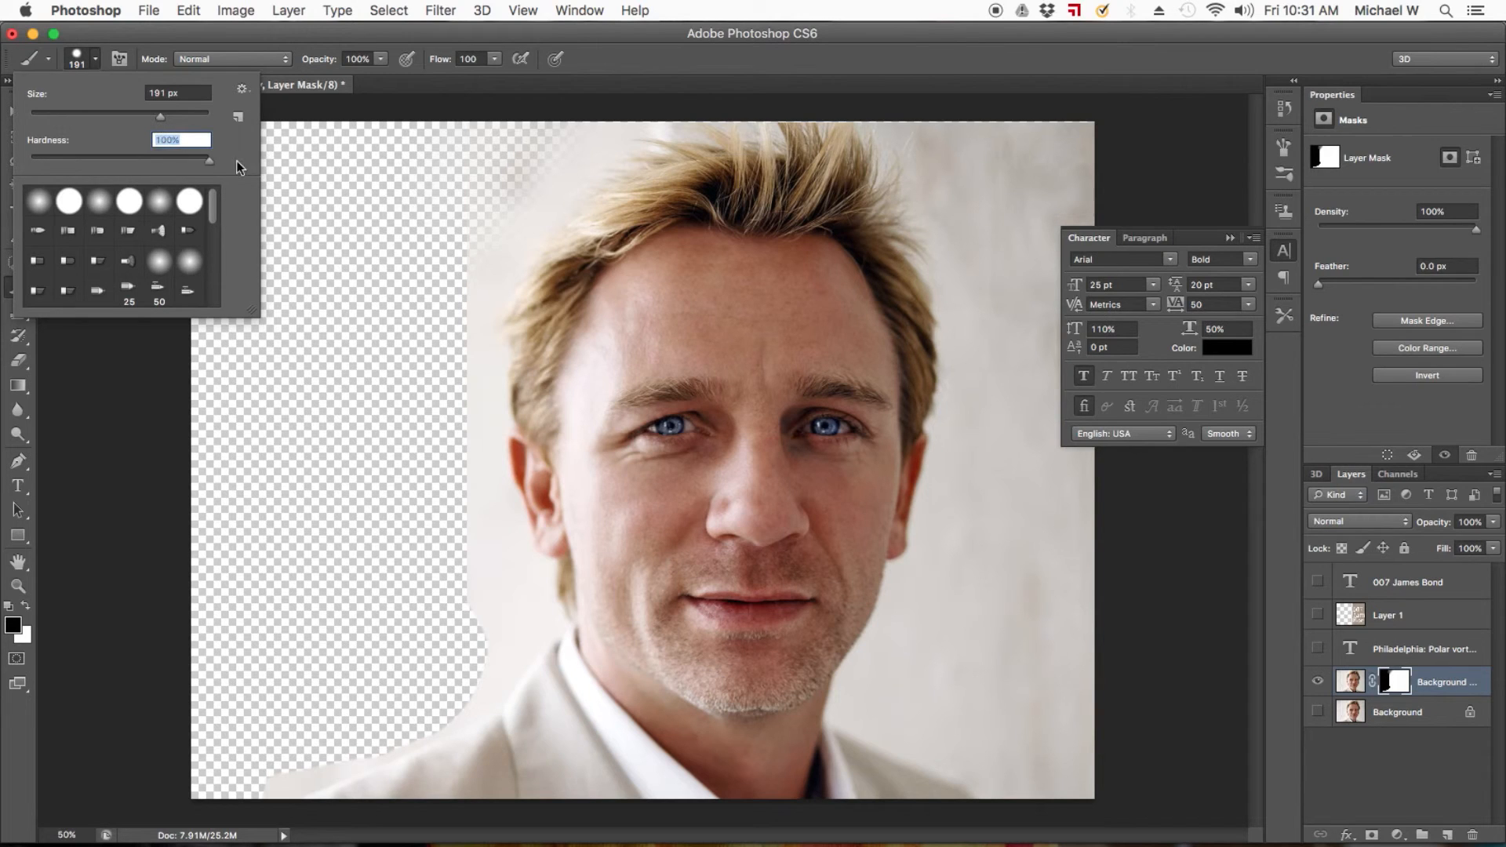
left_click_drag(517, 121, 429, 249)
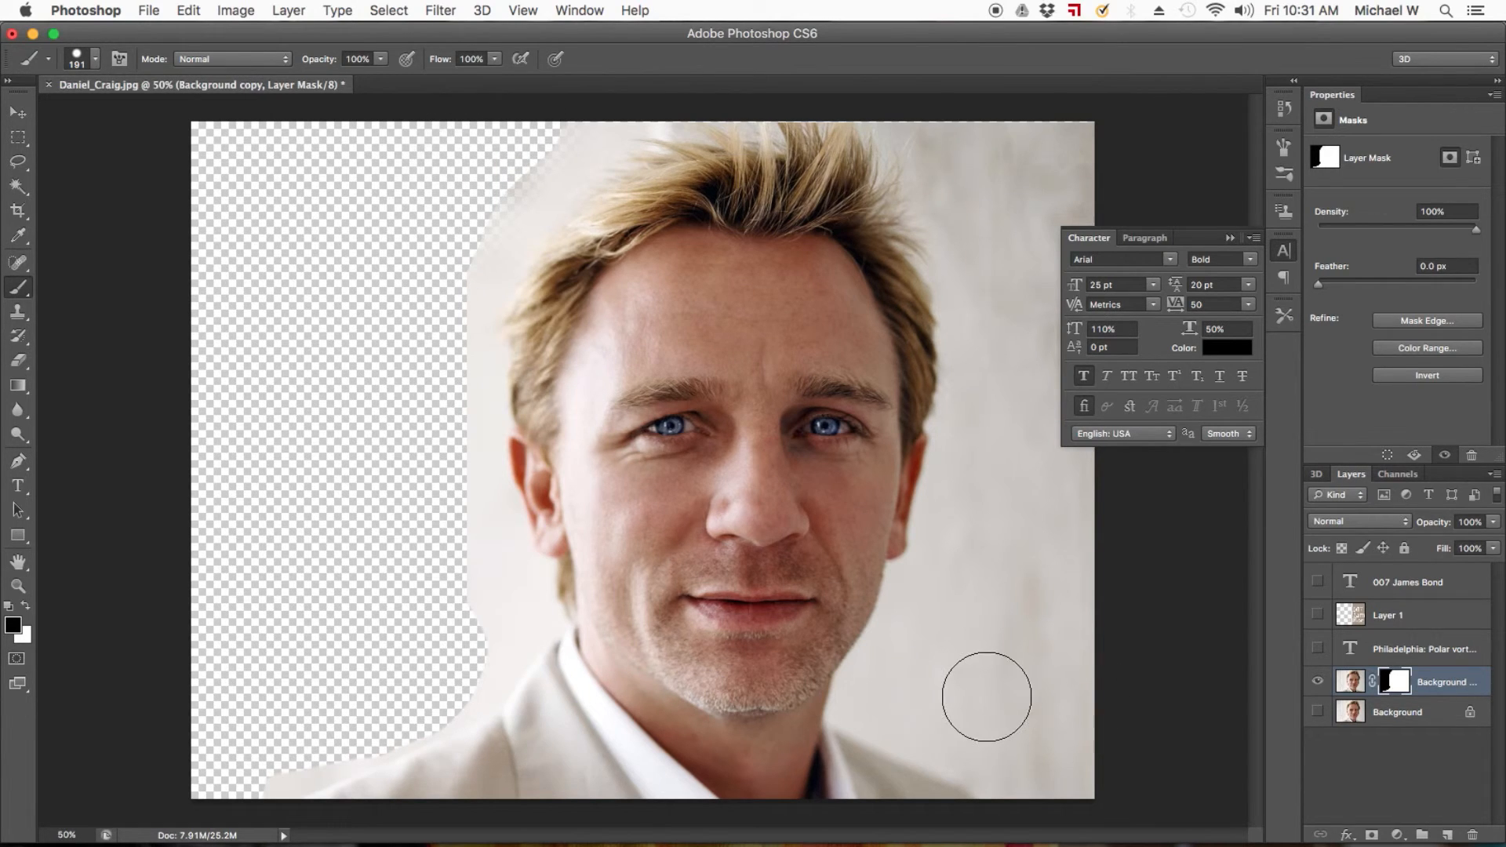
Brush out the backdrop on the mask above the right shoulder and along the right side of the head.
mouse_move(908, 711)
left_mouse_down()
mouse_move(1193, 813)
mouse_move(941, 734)
mouse_move(880, 699)
mouse_move(916, 668)
left_mouse_up()
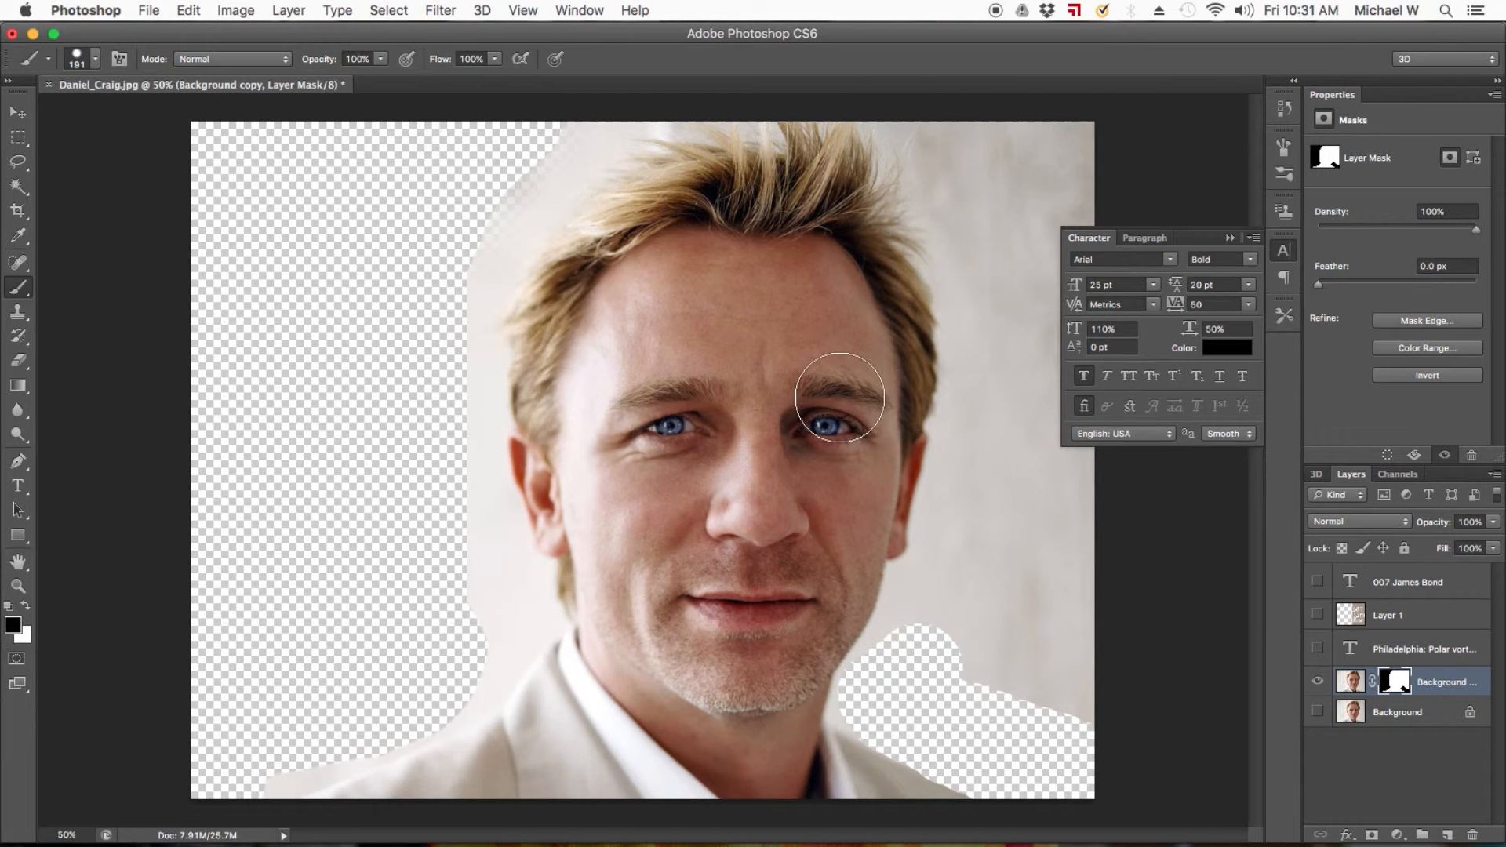
left_click(962, 105)
mouse_move(962, 104)
left_mouse_down()
mouse_move(991, 288)
mouse_move(964, 459)
mouse_move(972, 543)
mouse_move(941, 641)
mouse_move(1067, 680)
mouse_move(1028, 10)
mouse_move(1068, 142)
mouse_move(965, 612)
mouse_move(982, 632)
mouse_move(1009, 624)
mouse_move(1002, 538)
left_mouse_up()
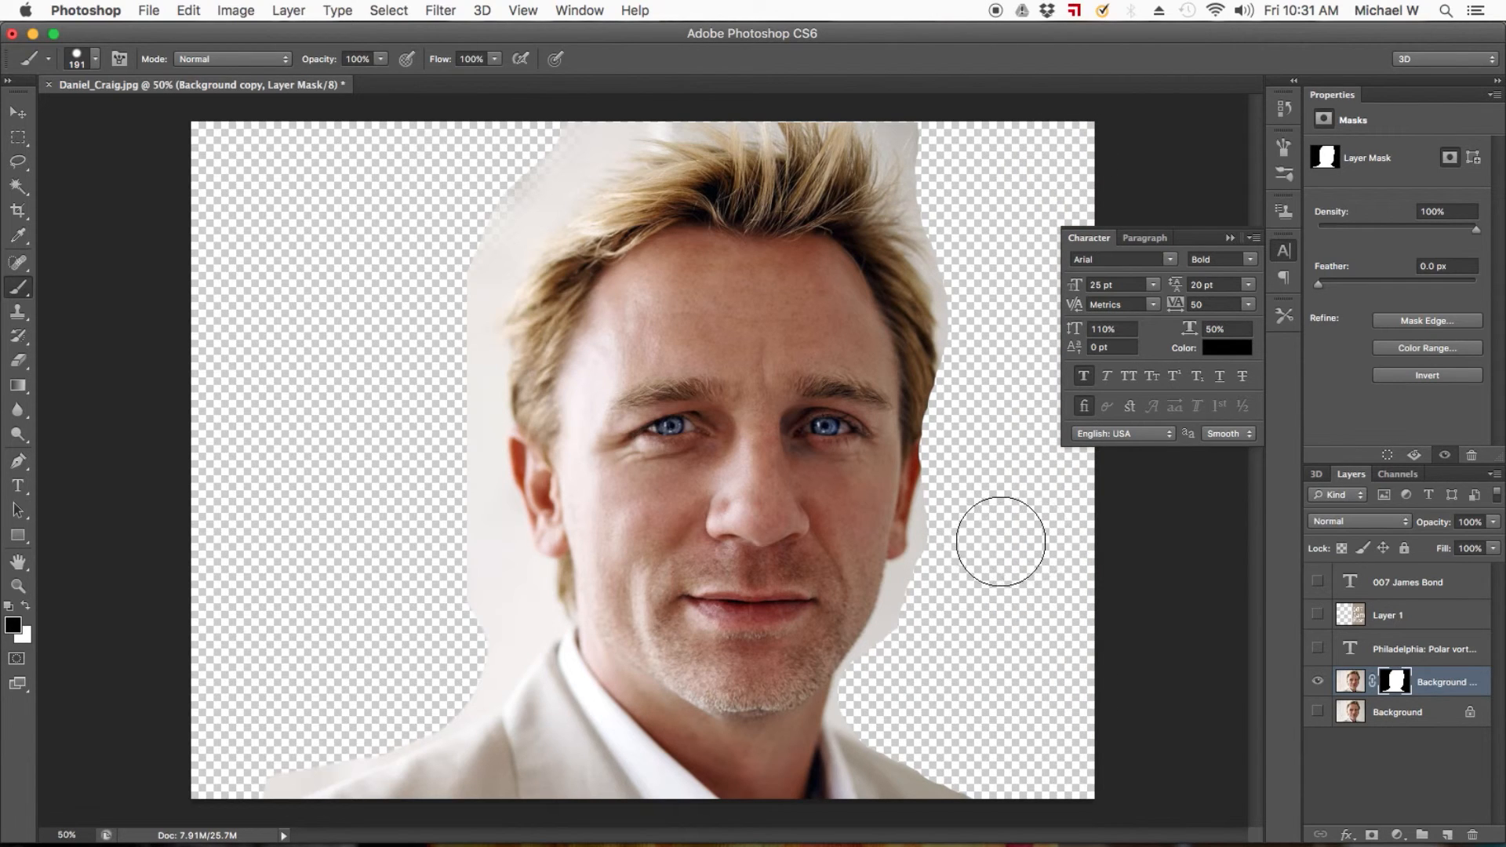
Show the text layer, place Background copy directly above it, and clip the photo to the text with a clipping mask.
left_click(1318, 649)
left_click(1398, 649)
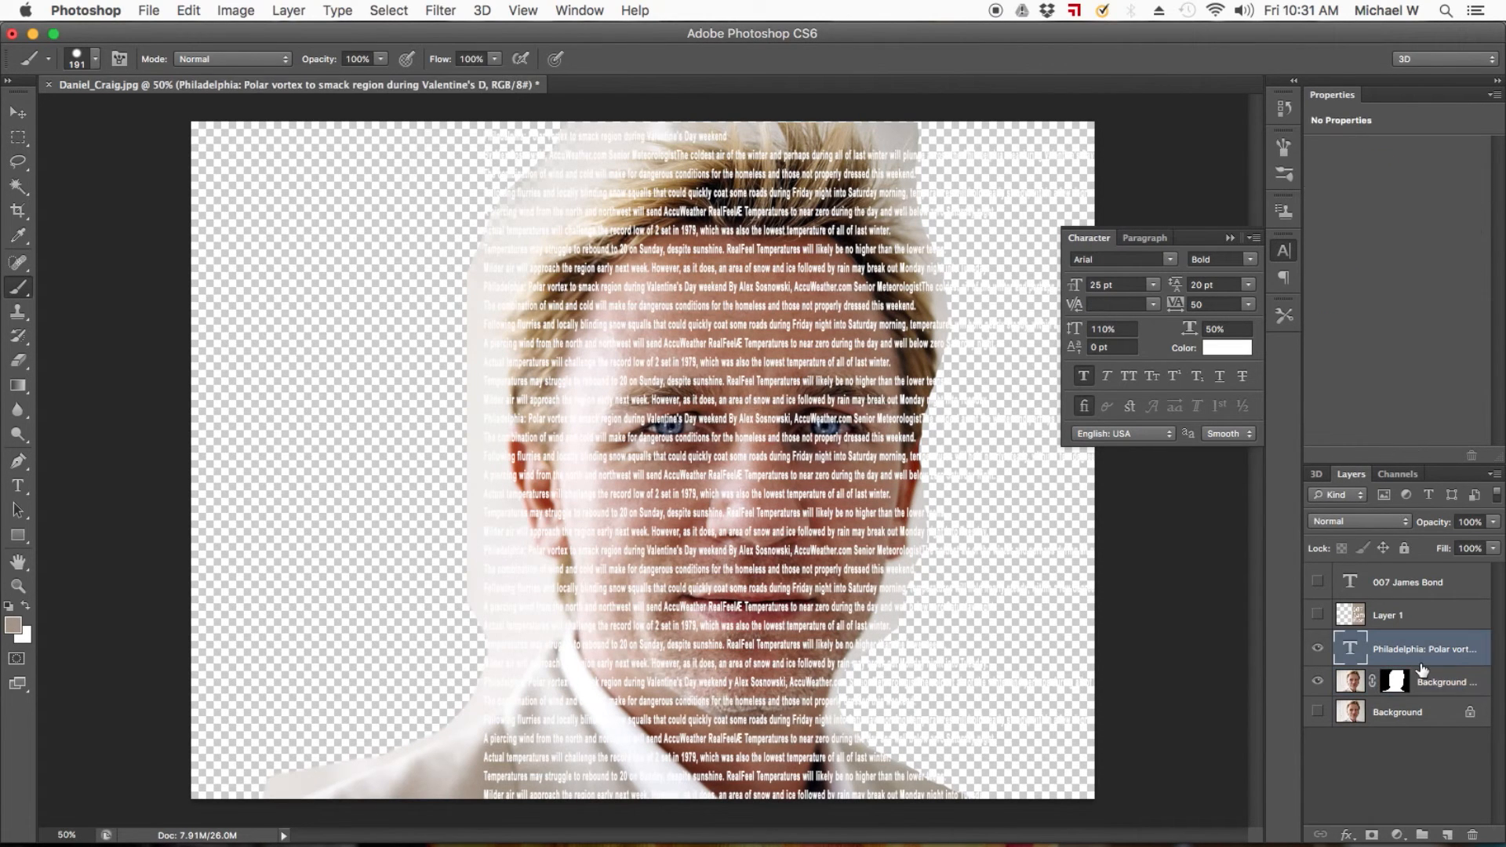
left_click(1437, 682)
left_click_drag(1437, 683, 1432, 648)
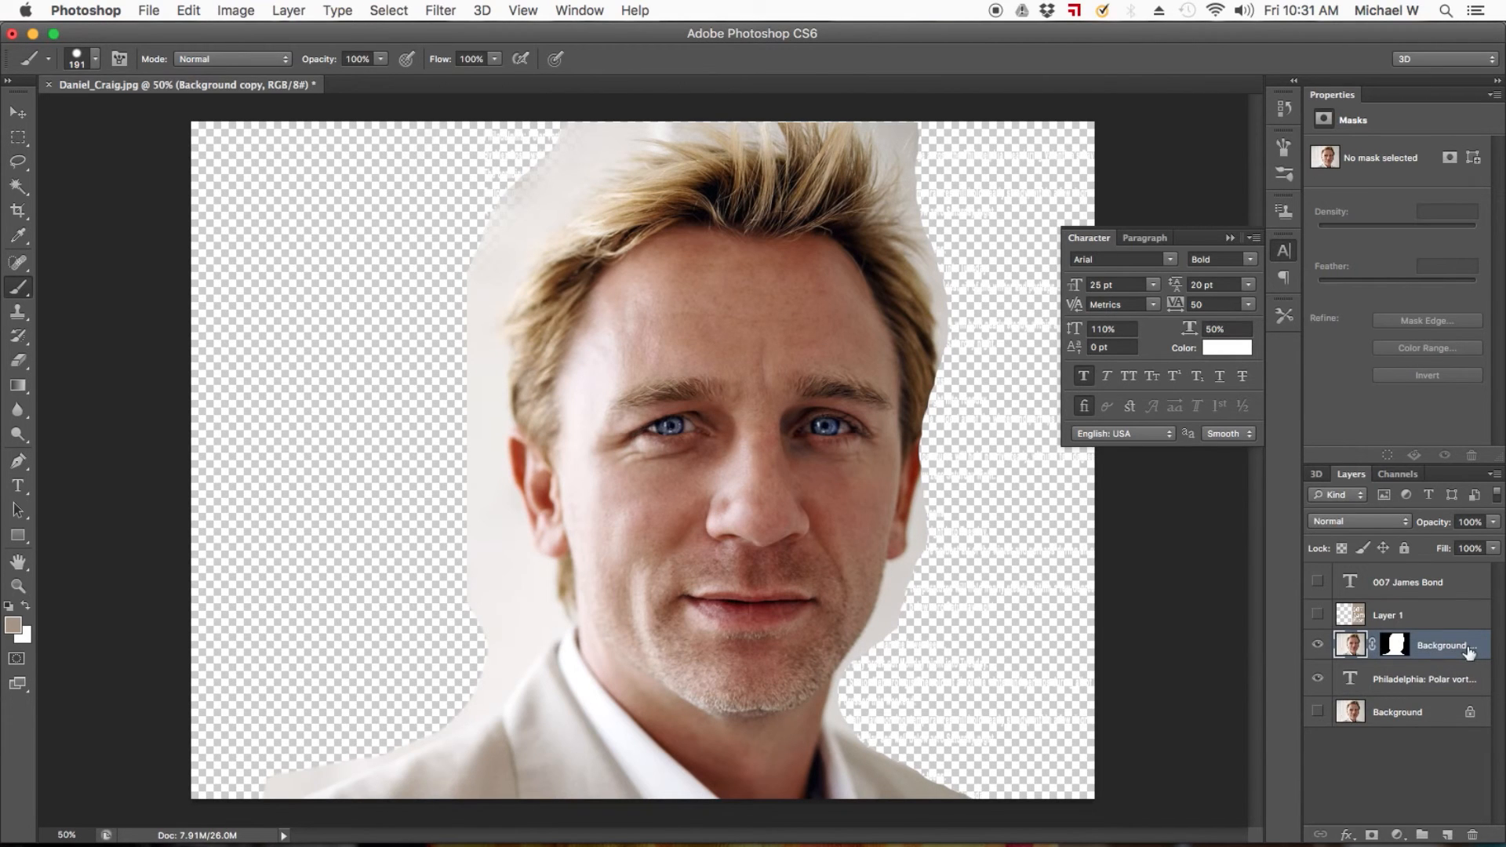
right_click(1469, 651)
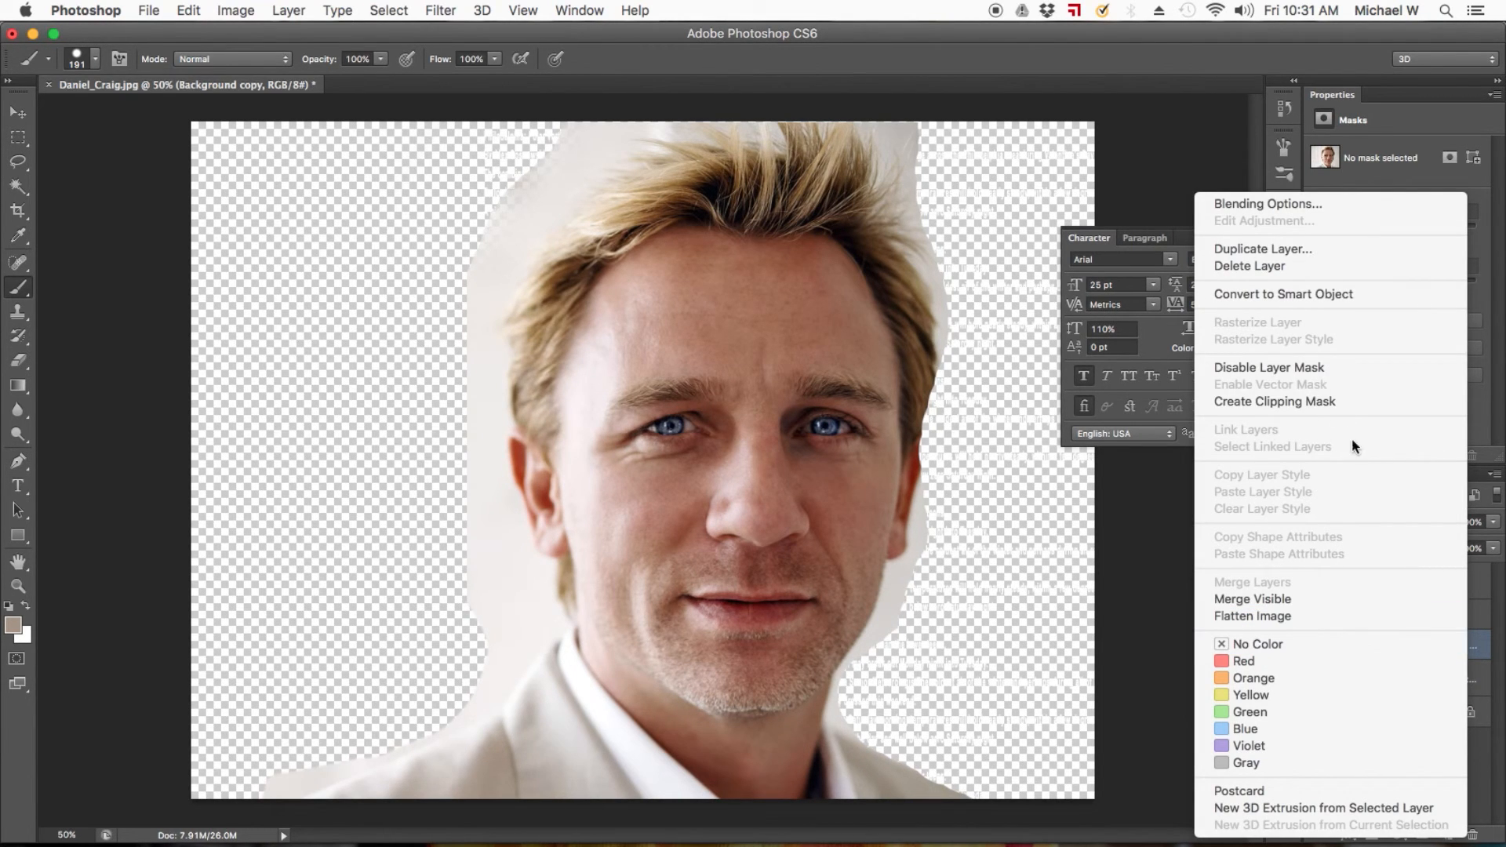
left_click(1337, 407)
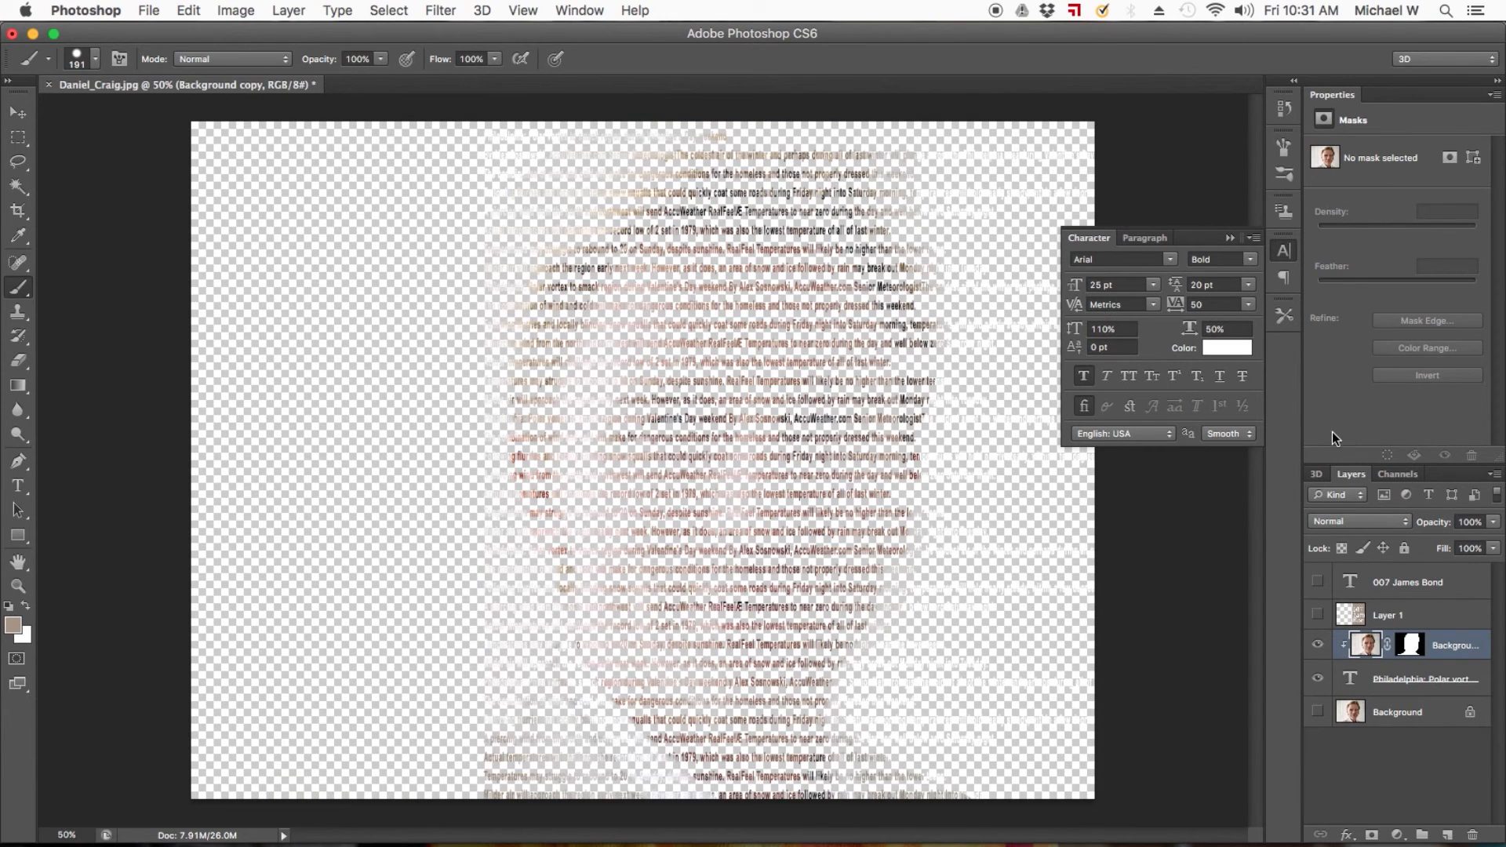
Add a new empty layer directly above the original Background layer.
left_click(17, 112)
left_click(18, 139)
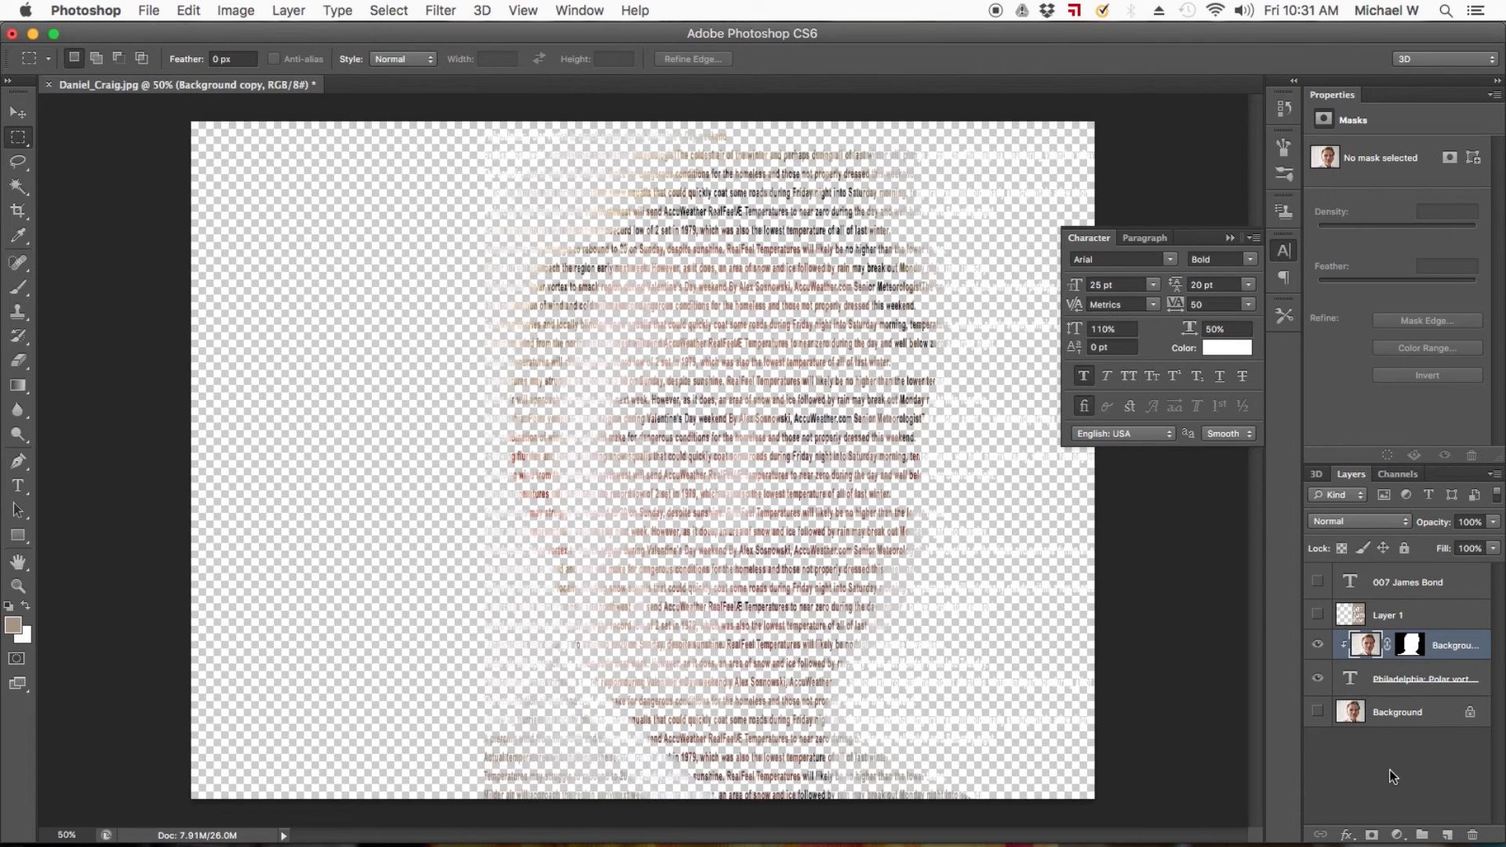
left_click(1404, 712)
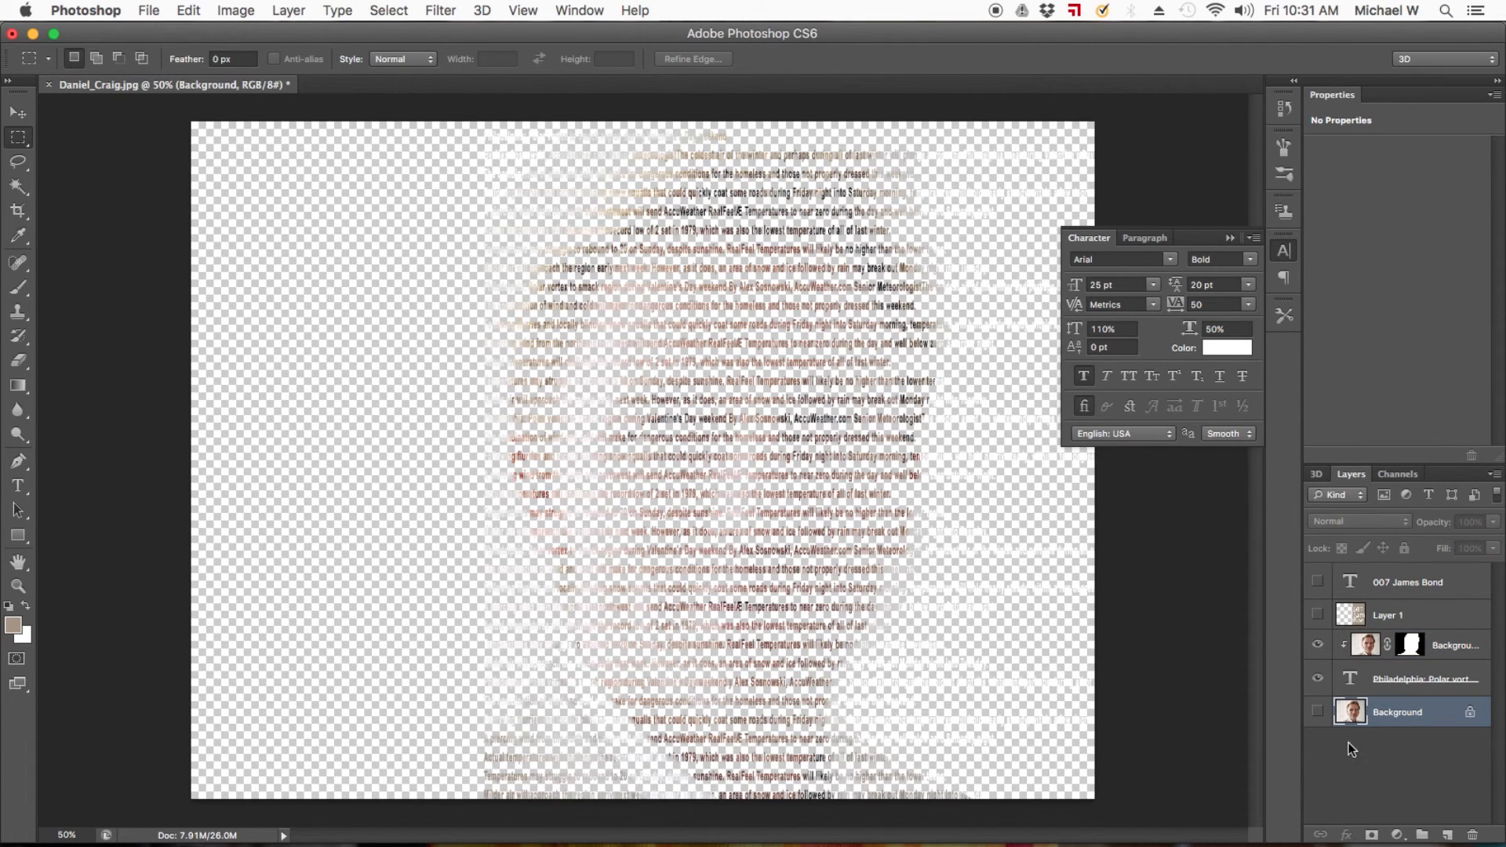
left_click(1471, 642)
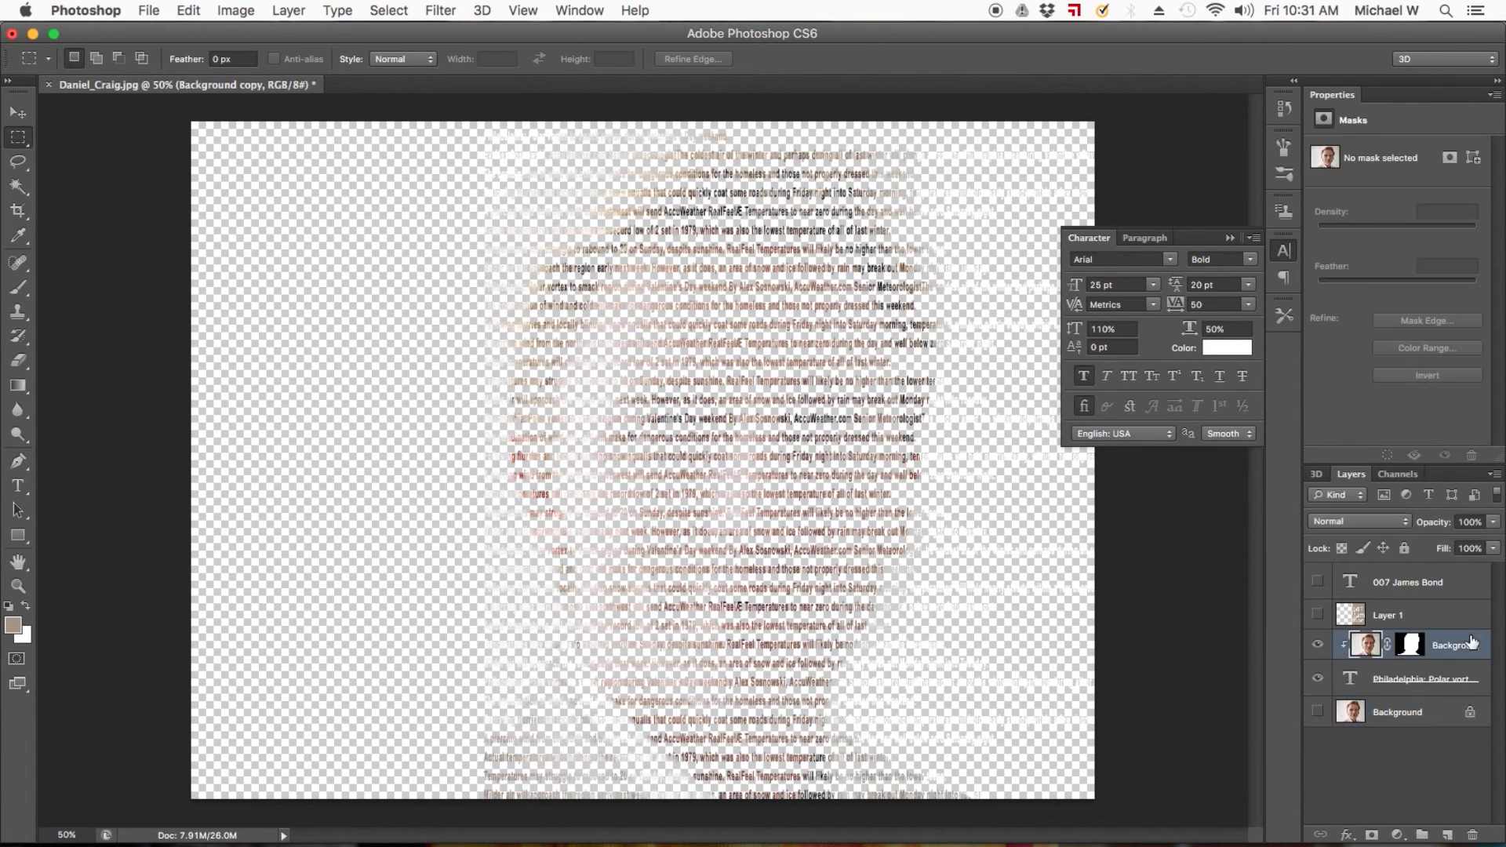
left_click(1399, 712)
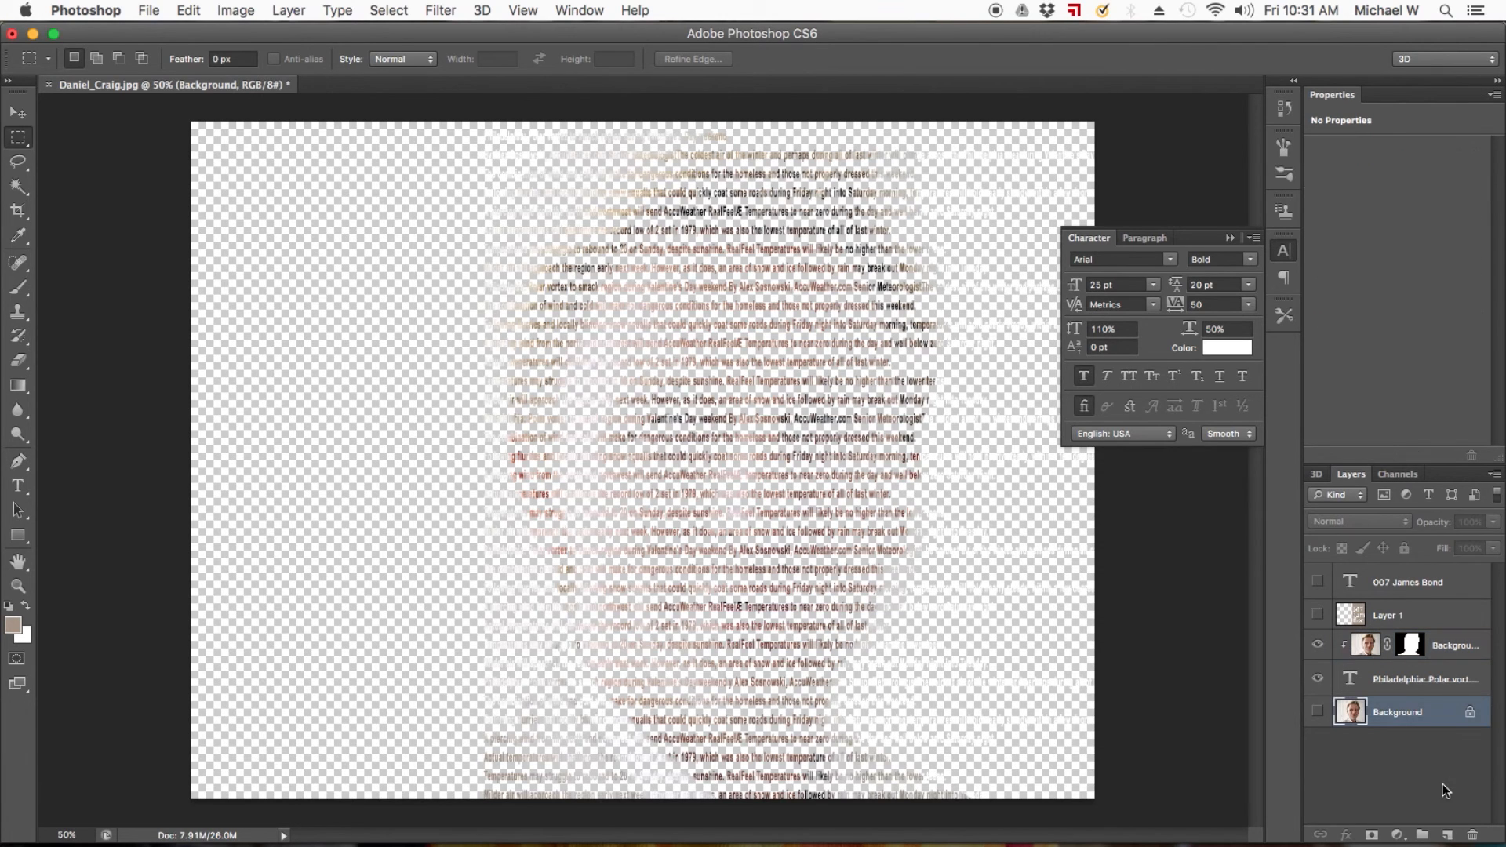
left_click(1447, 835)
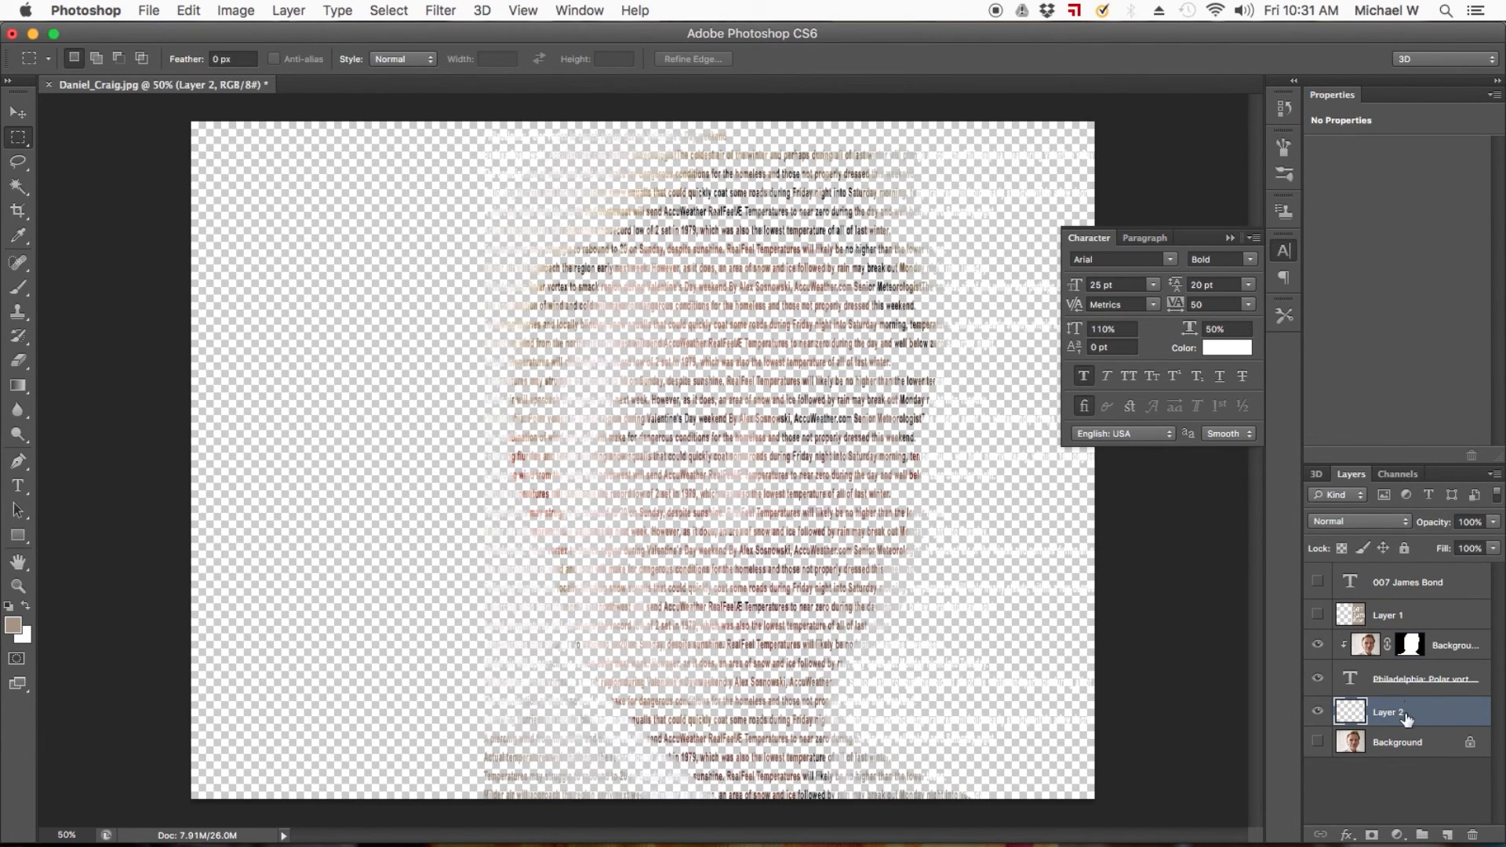
Set the foreground color to black and fill the new layer with it at 100% opacity, with Preserve Transparency off.
left_click(16, 625)
left_click(758, 623)
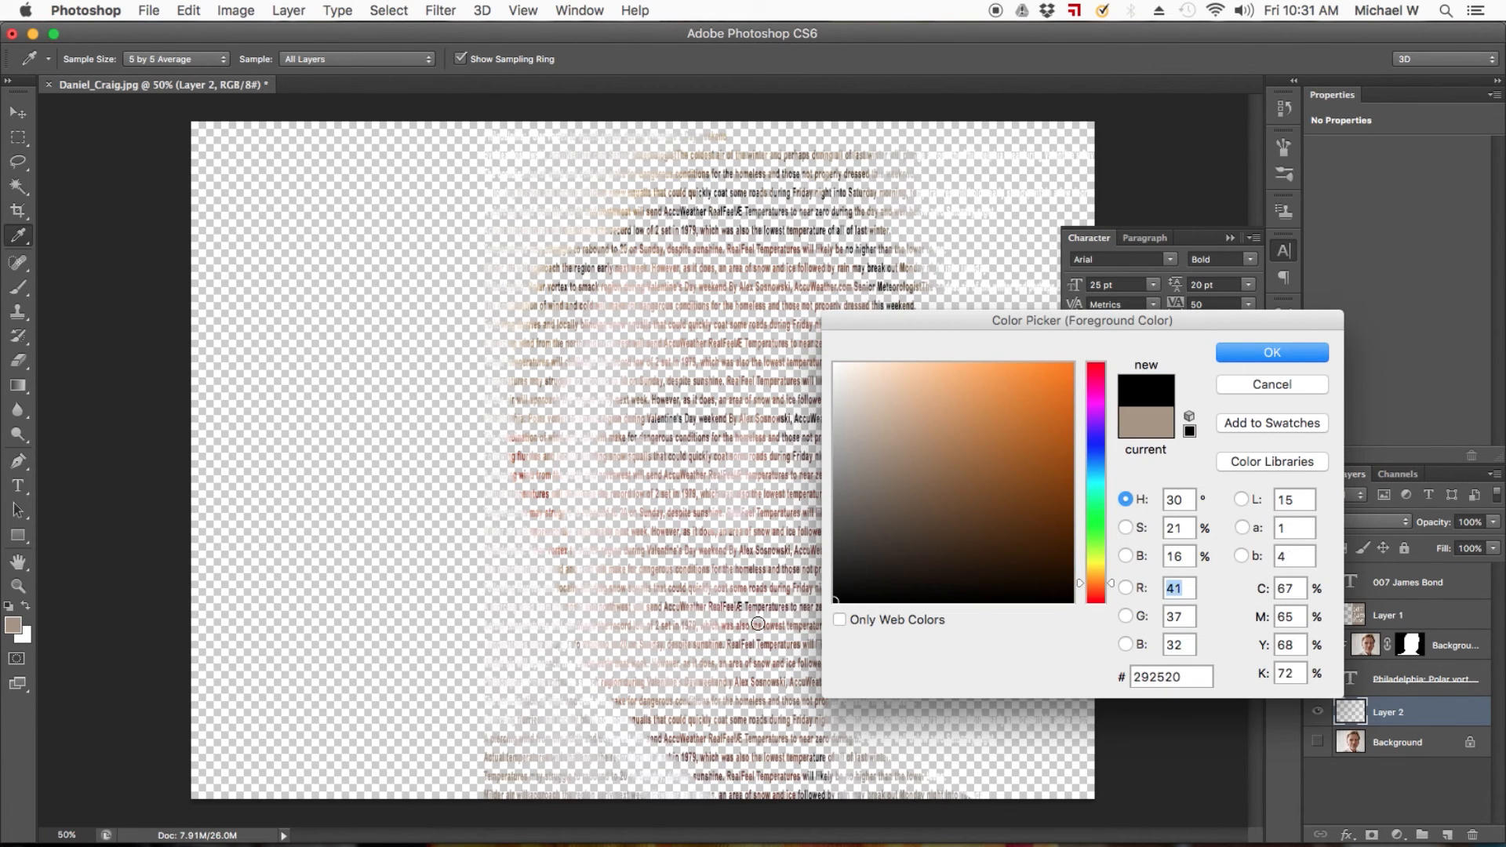
left_click(1272, 353)
key("m")
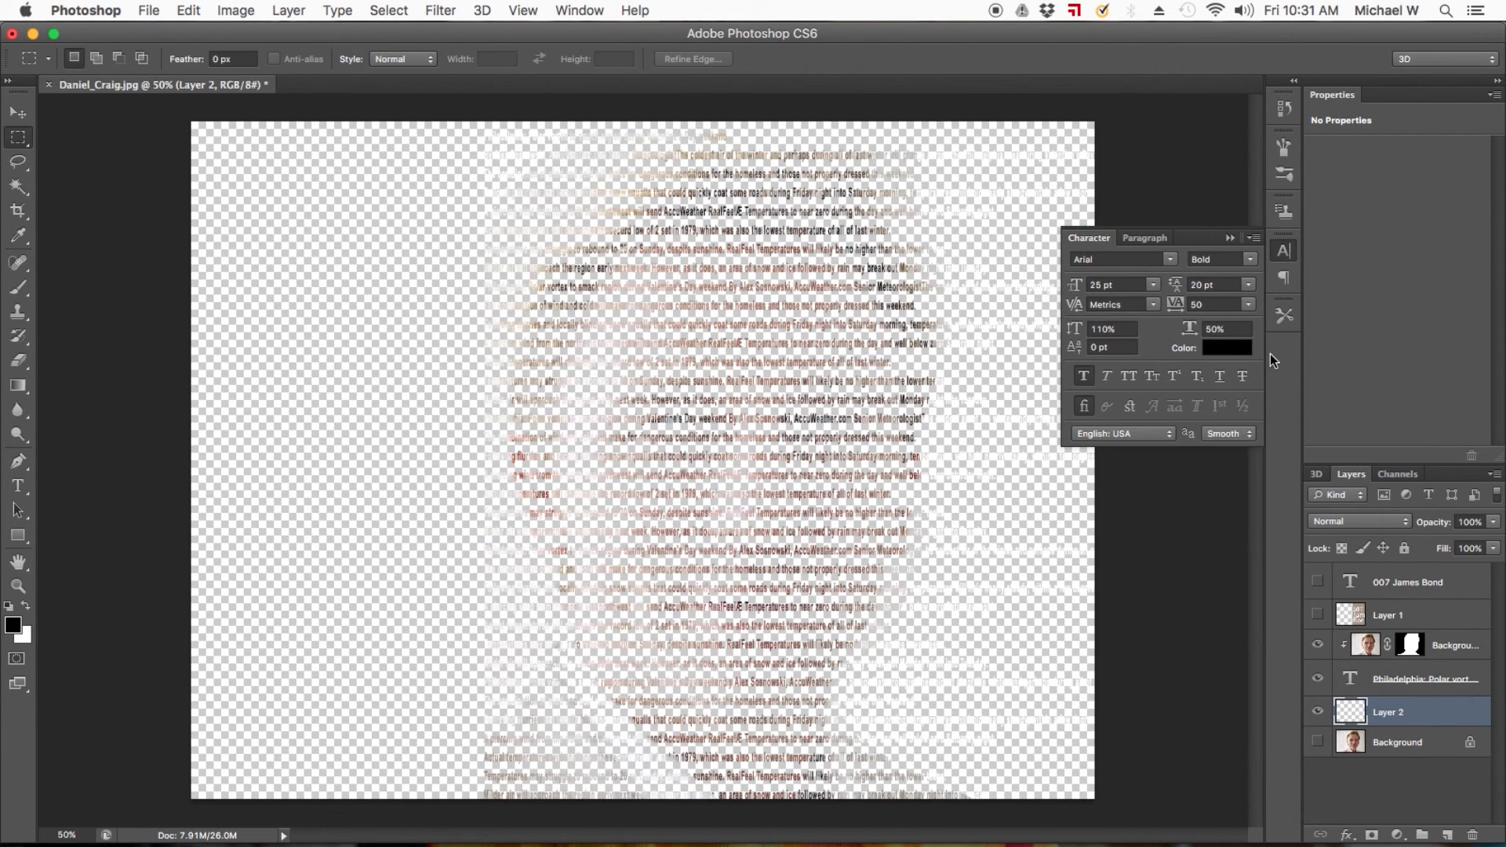
left_click(188, 10)
left_click(202, 320)
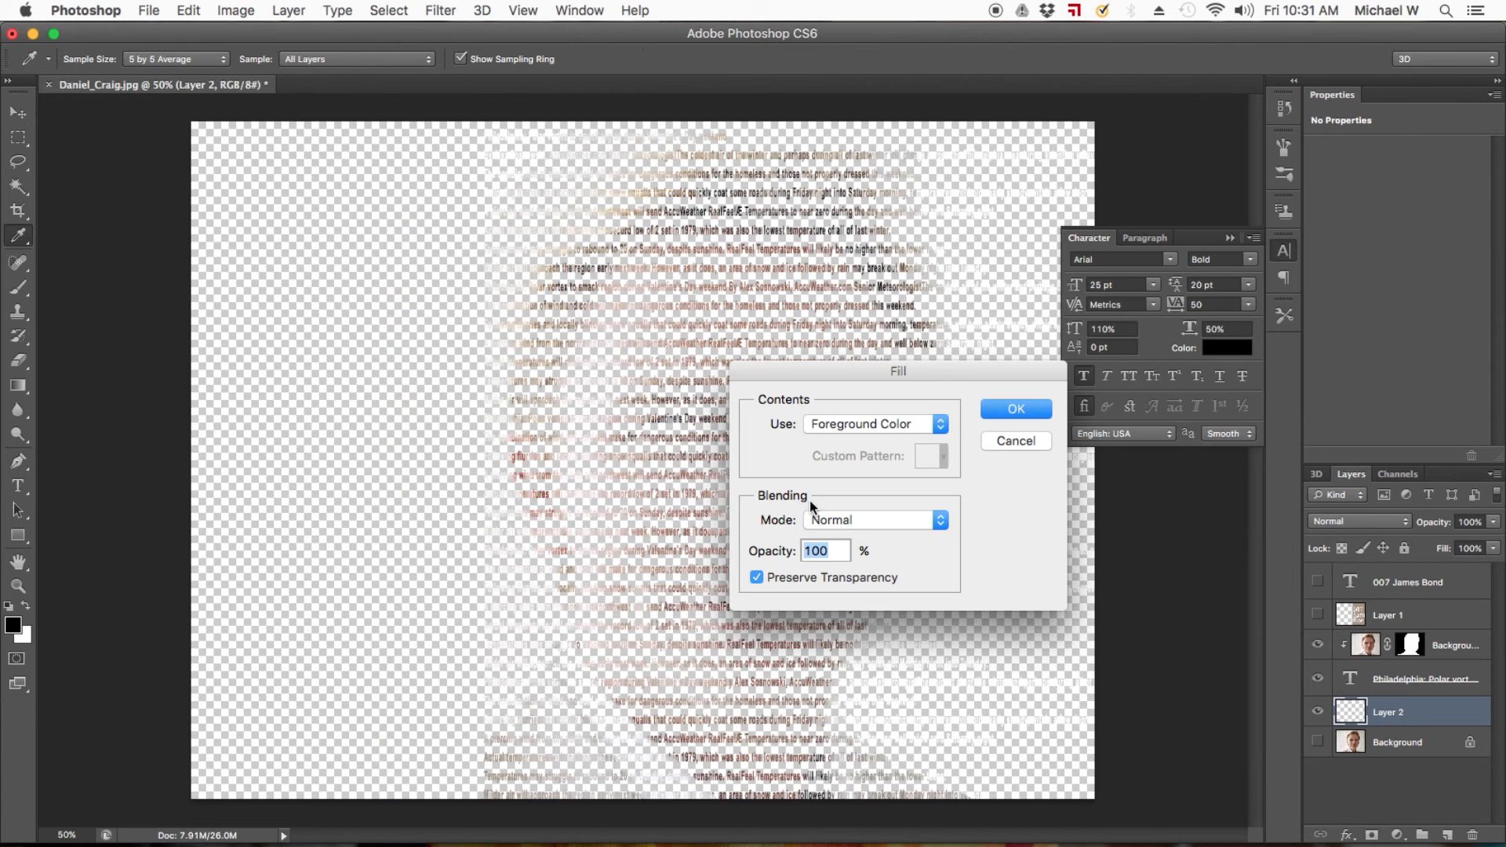
left_click(756, 578)
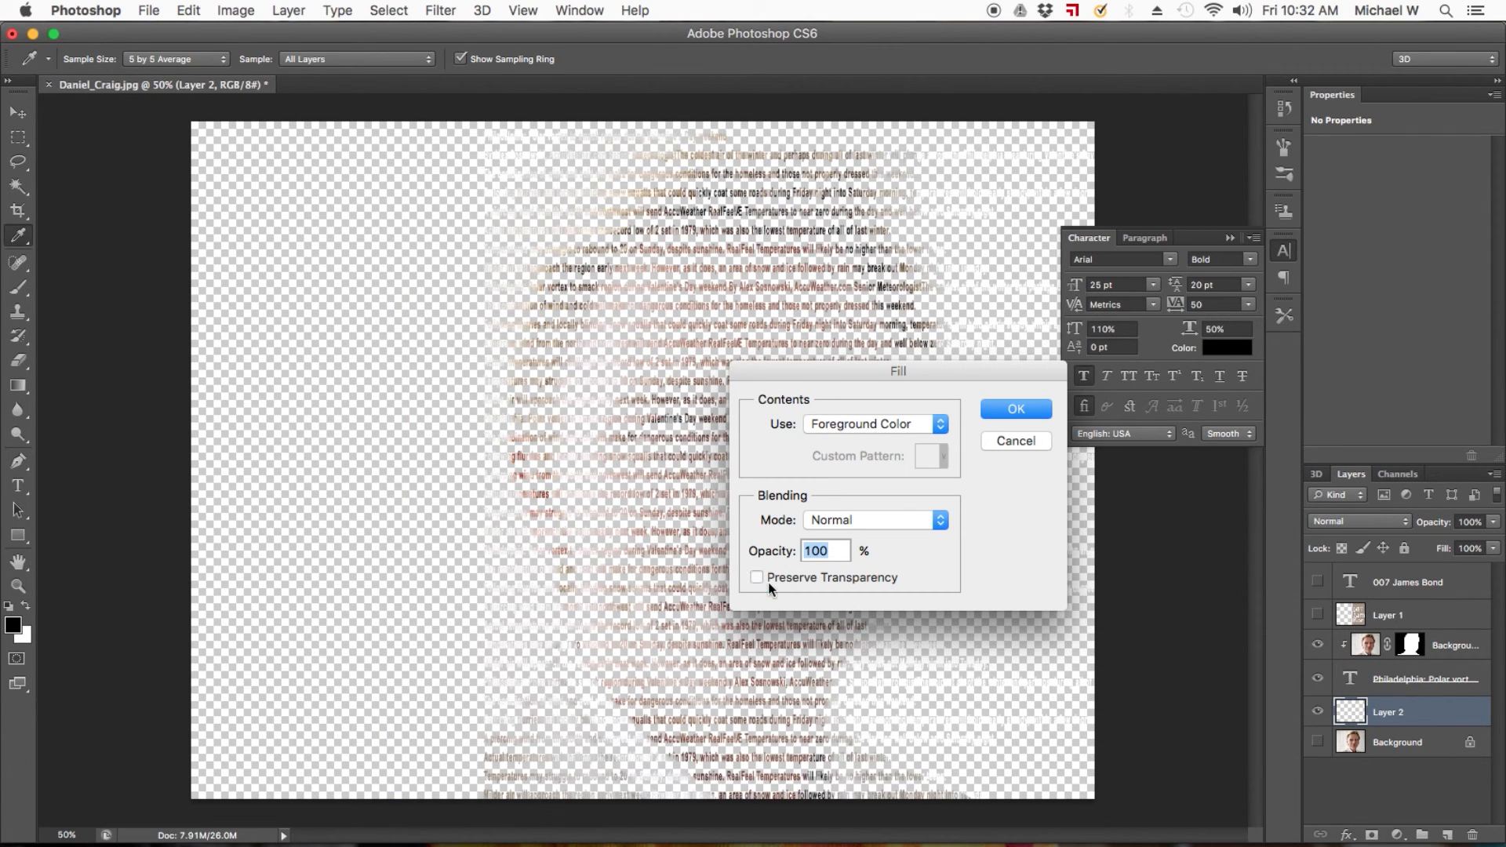
left_click(1012, 411)
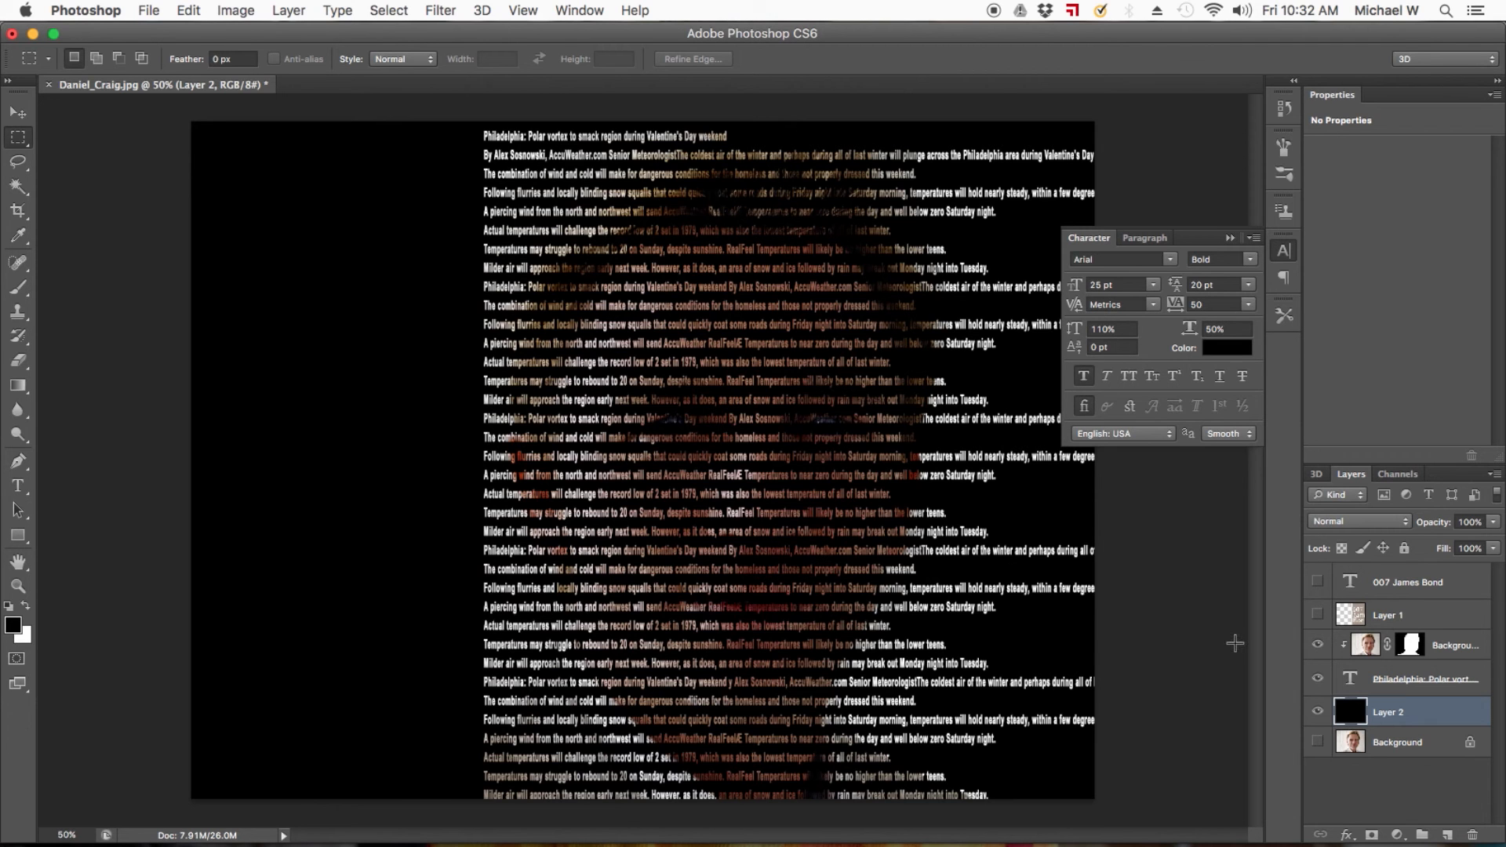
Enlarge all the text in the repeated copy layer to 60 pt with 40 pt leading.
double_click(1349, 680)
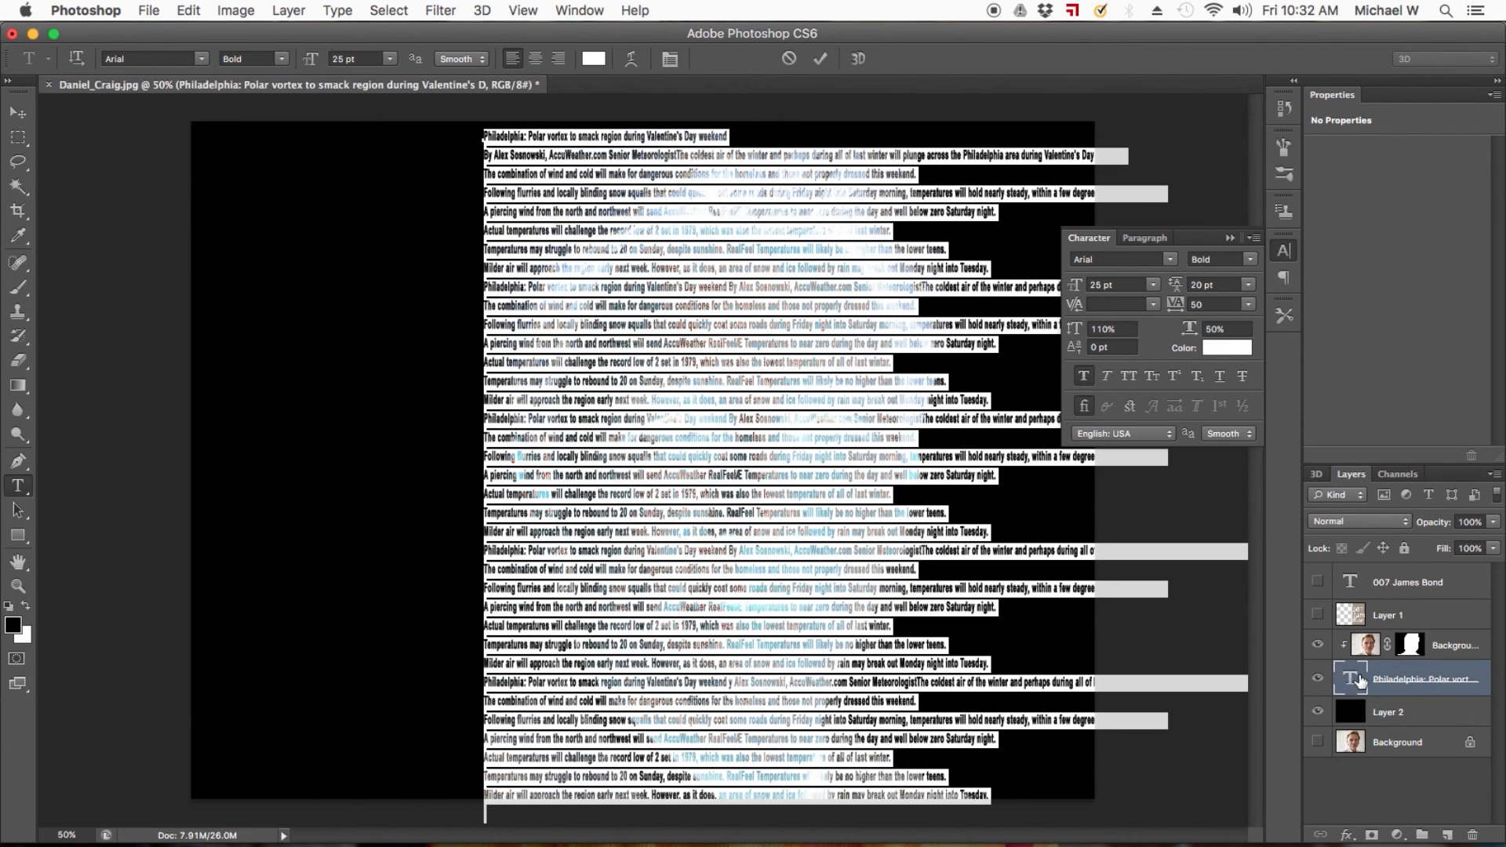
double_click(1100, 283)
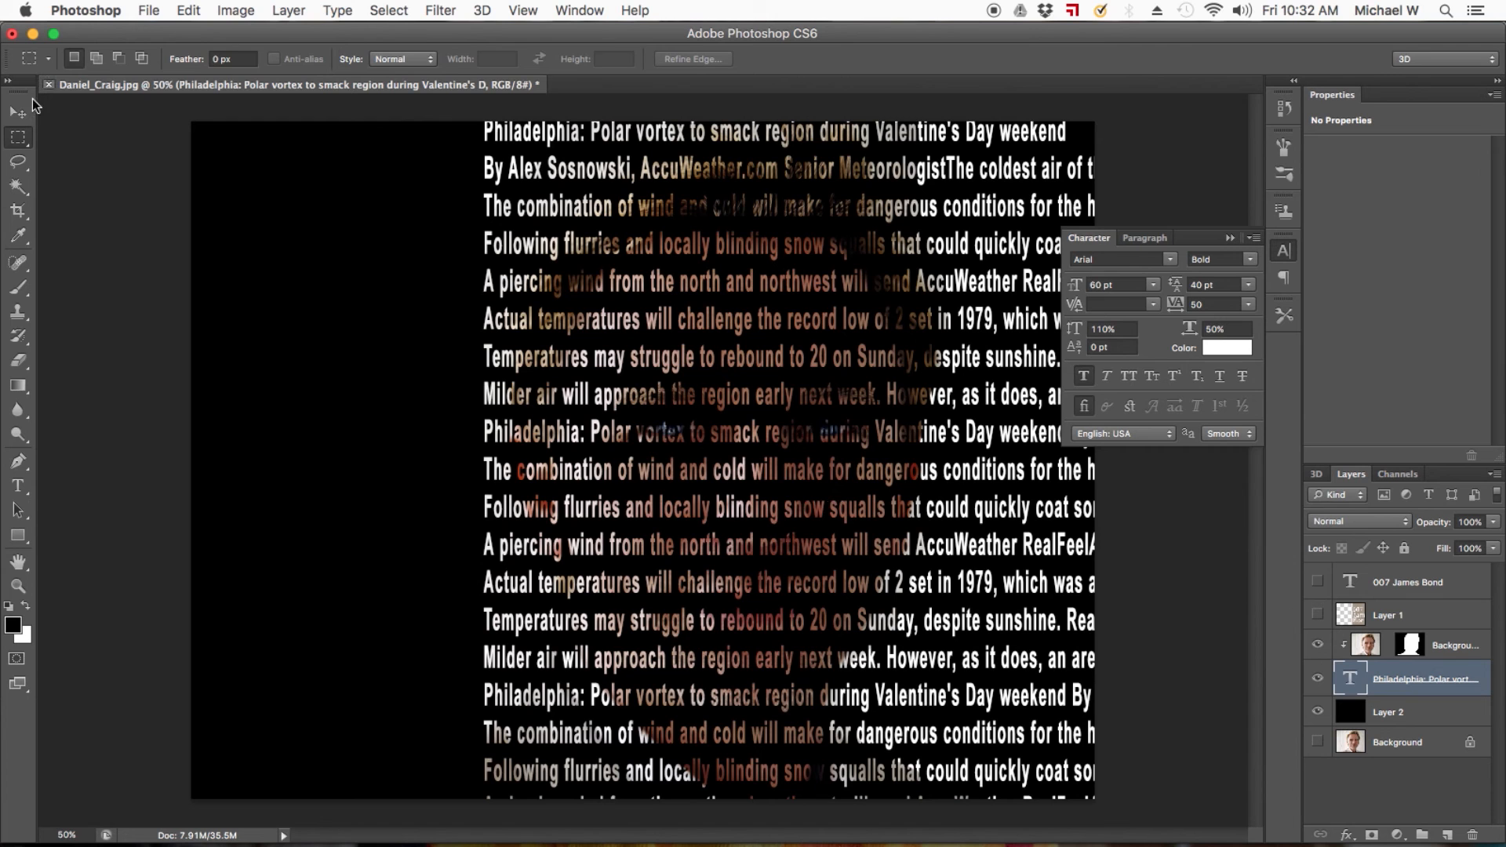
key("v")
left_click_drag(783, 367, 633, 369)
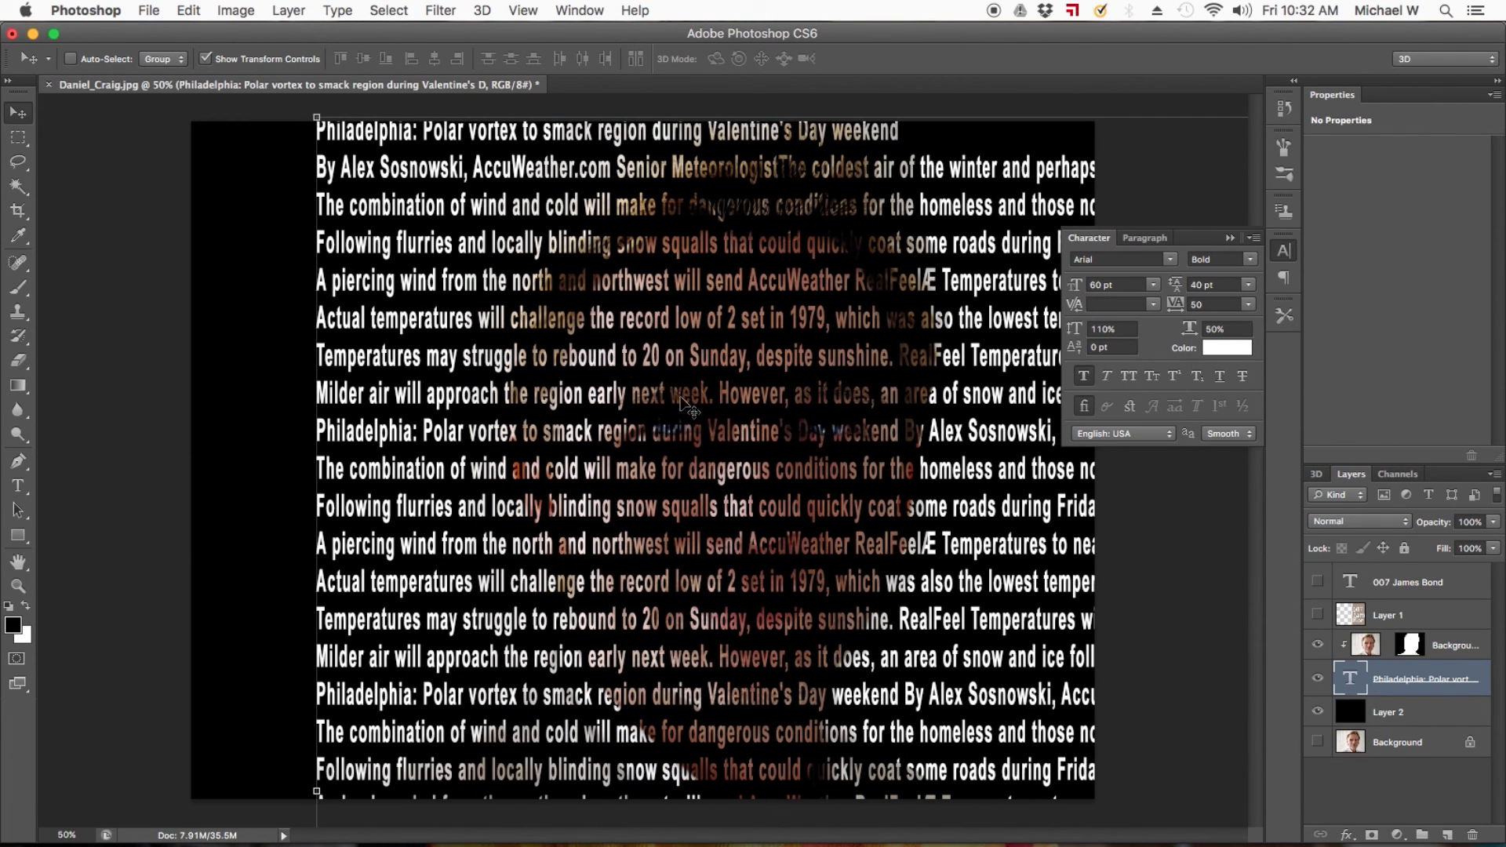
key("super+z")
Shift the clipped Background copy photo slightly right and up behind the lettering, and select the text layer.
left_click(1370, 645)
left_click_drag(941, 484, 984, 470)
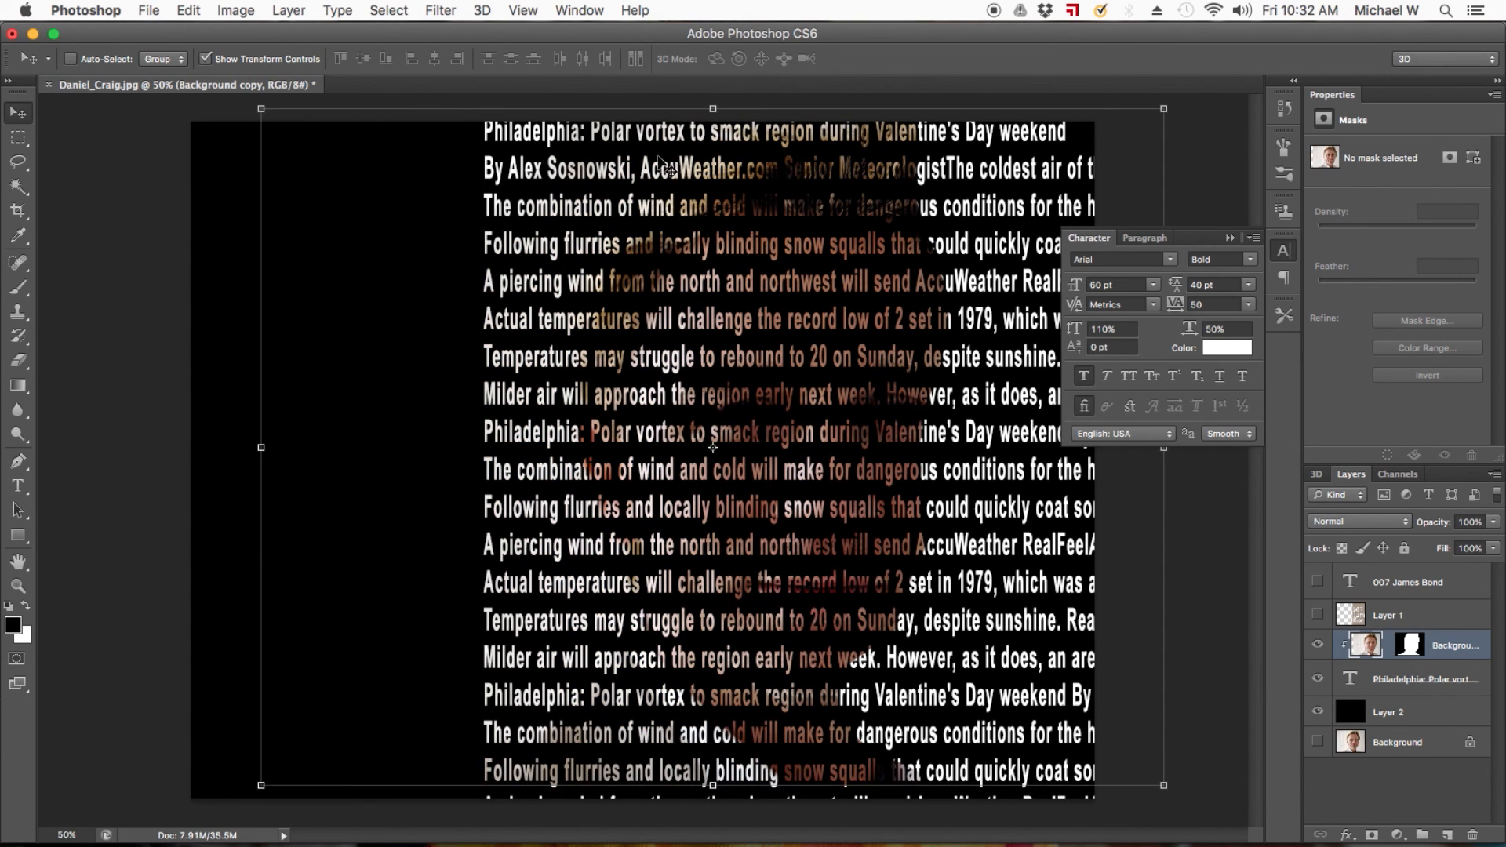
left_click(1404, 681)
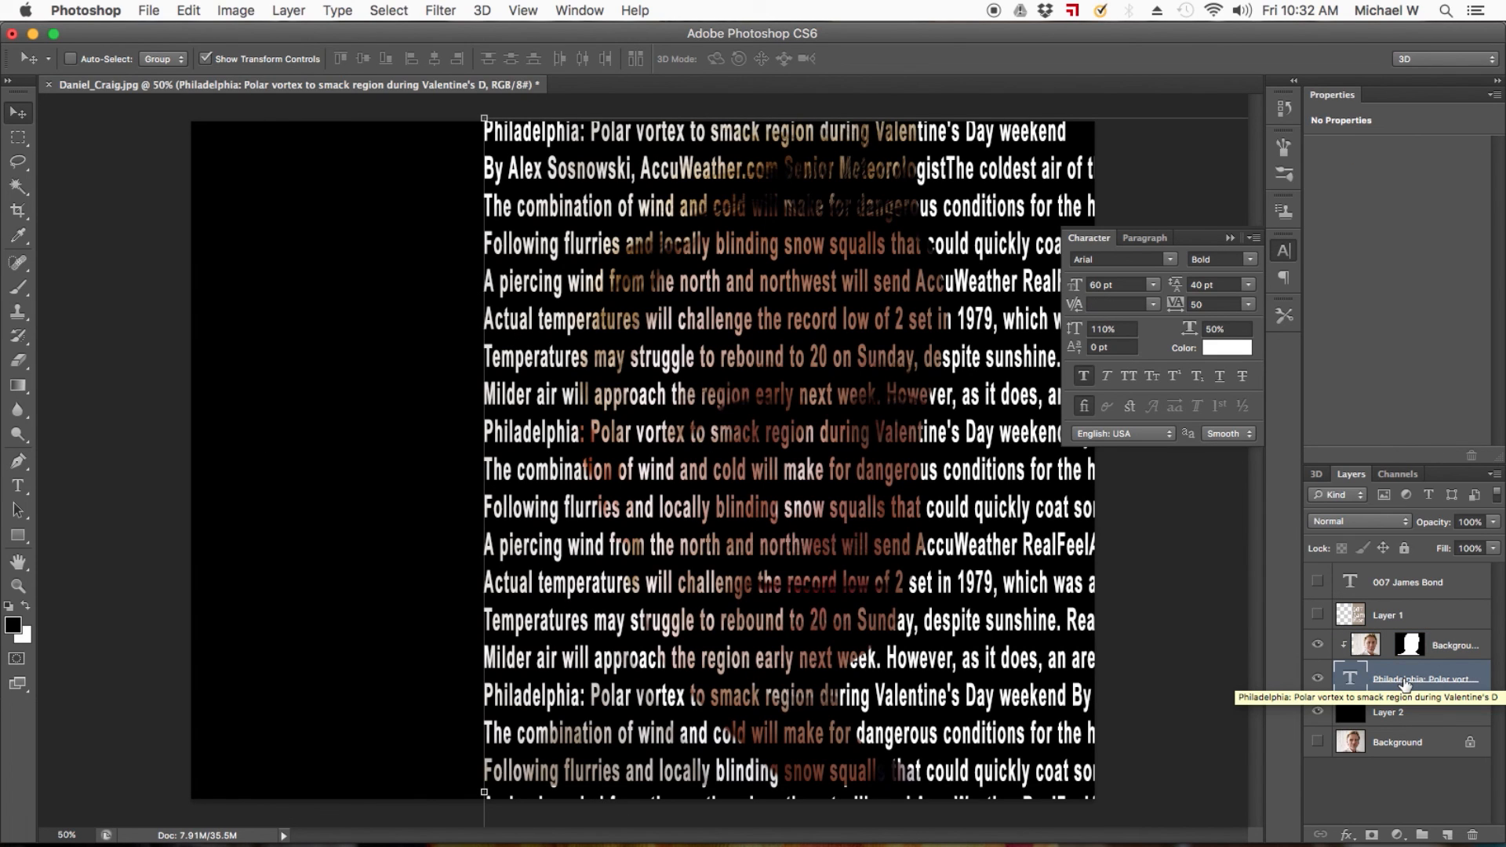